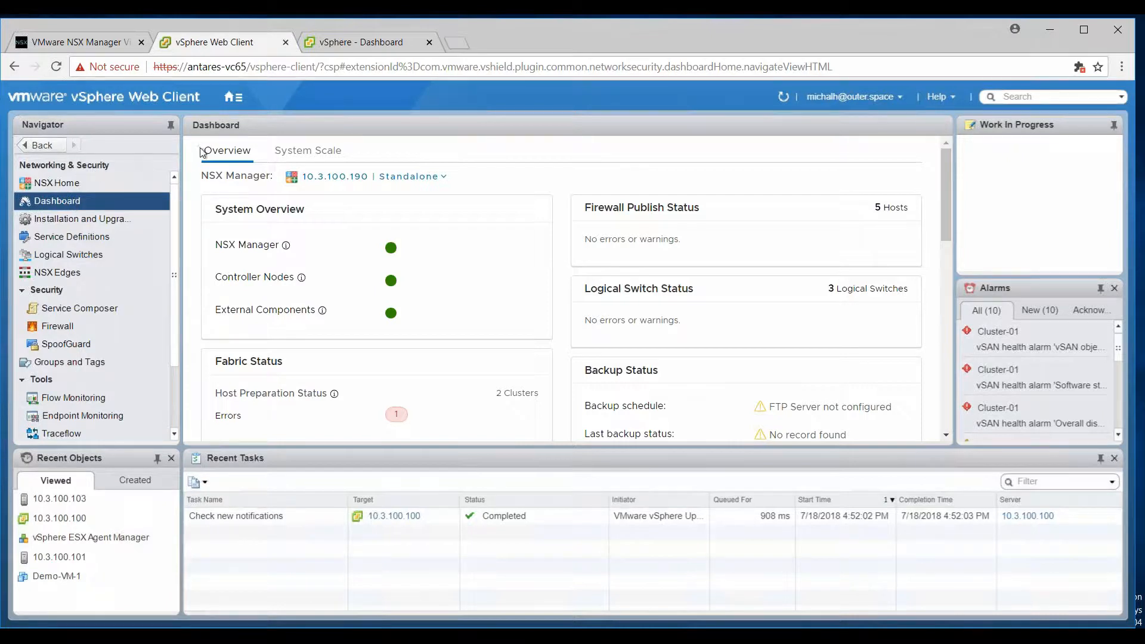
Inspect the NSX Manager status details on the NSX dashboard, then switch to the appliance's Summary page.
{"action": "left_click", "coordinate": [237, 98]}
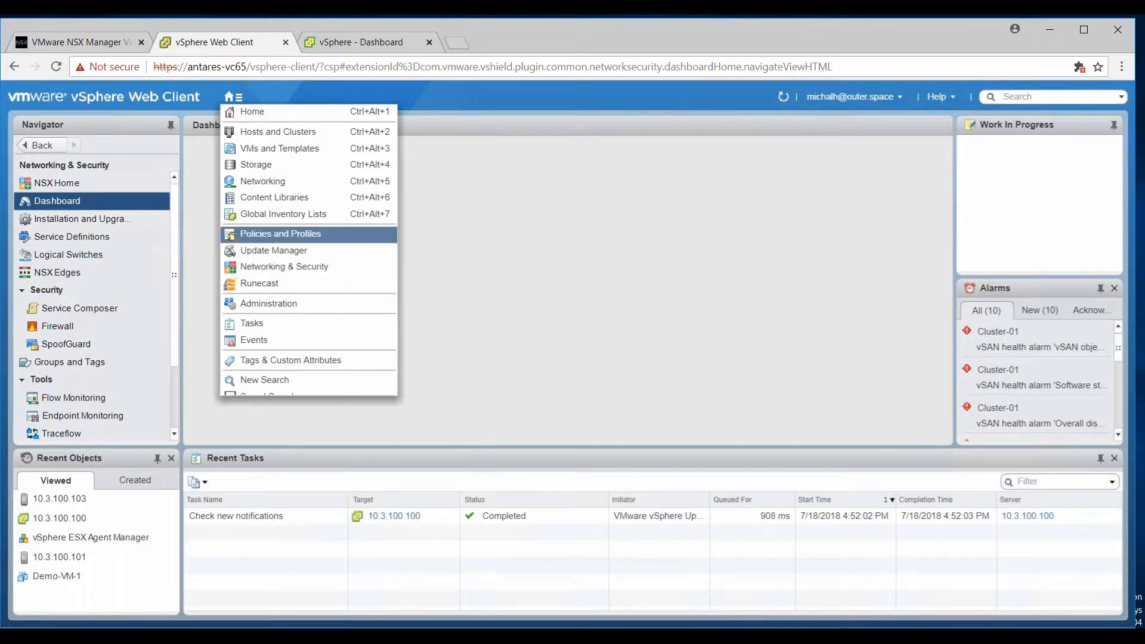
{"action": "left_click", "coordinate": [120, 200]}
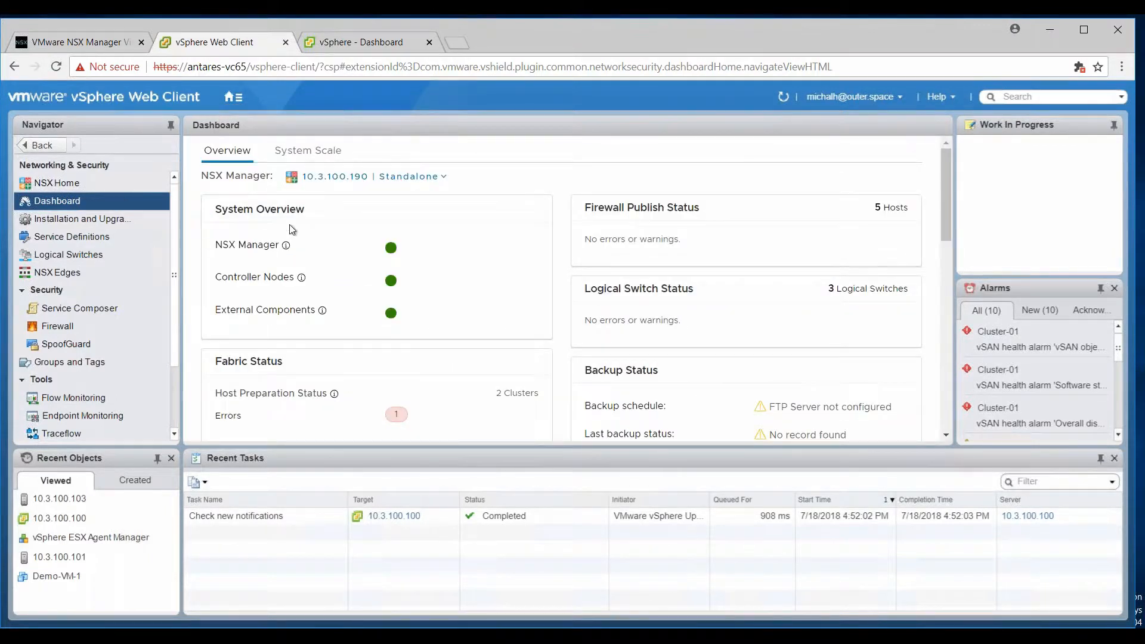
{"action": "left_click", "coordinate": [391, 247]}
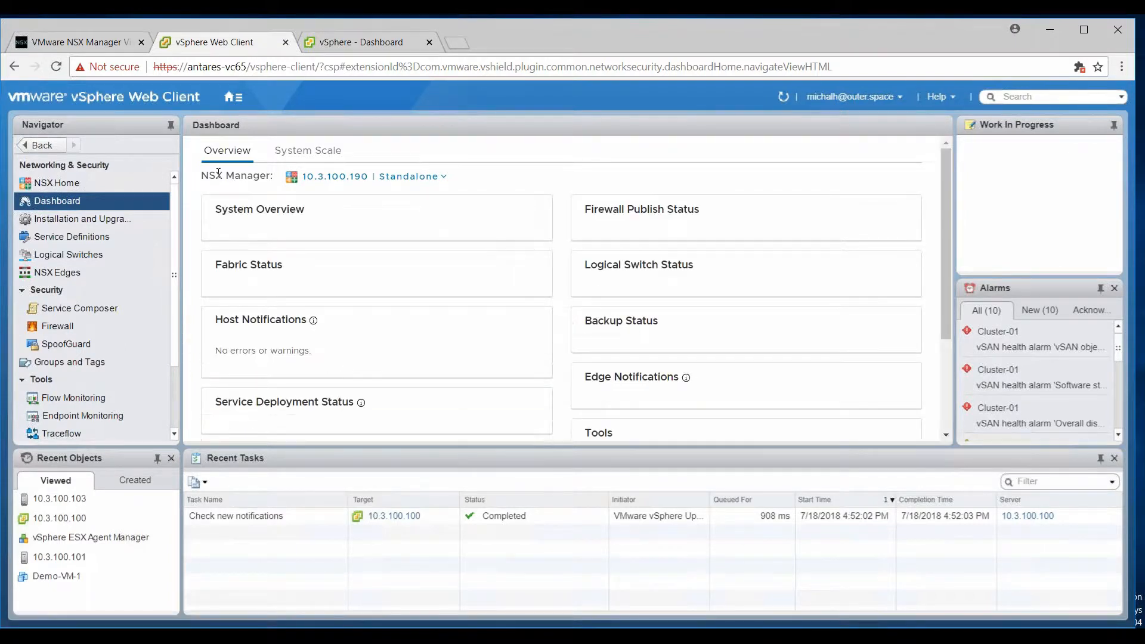
{"action": "scroll", "coordinate": [364, 306], "scroll_direction": "down", "scroll_amount": 1}
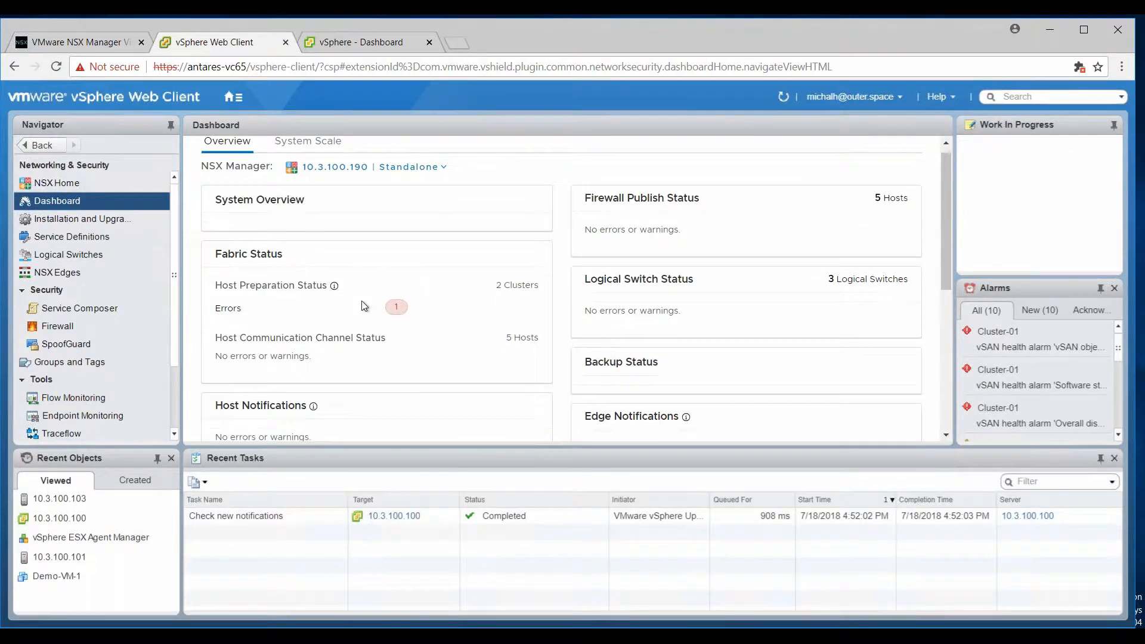
{"action": "scroll", "coordinate": [361, 302], "scroll_direction": "down", "scroll_amount": 2}
{"action": "scroll", "coordinate": [362, 302], "scroll_direction": "up", "scroll_amount": 1}
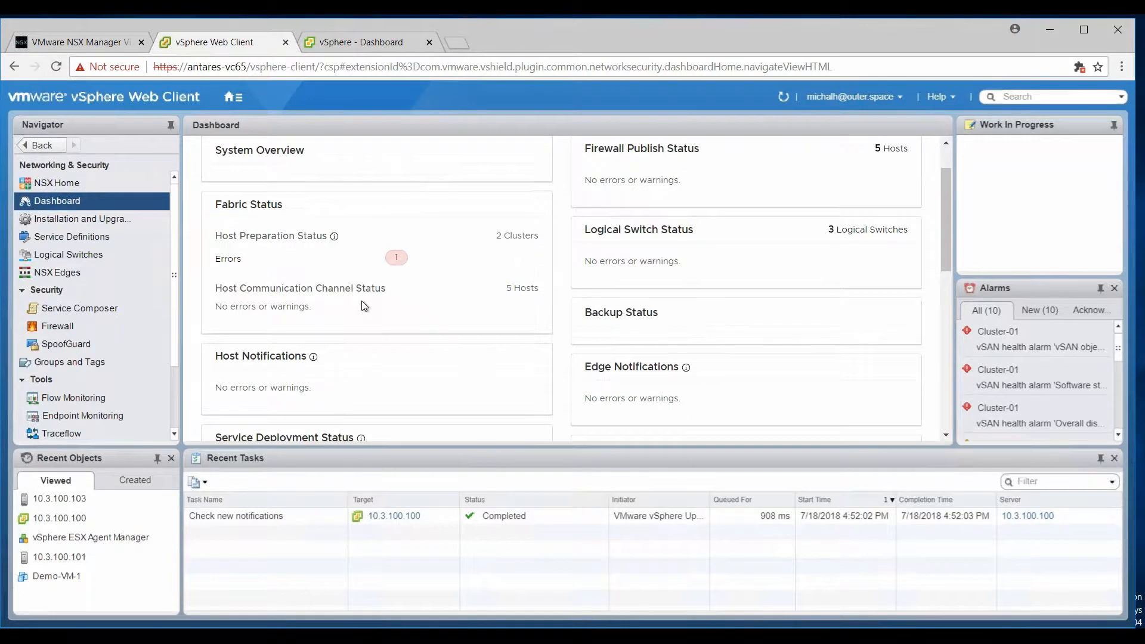
{"action": "scroll", "coordinate": [360, 299], "scroll_direction": "up", "scroll_amount": 1}
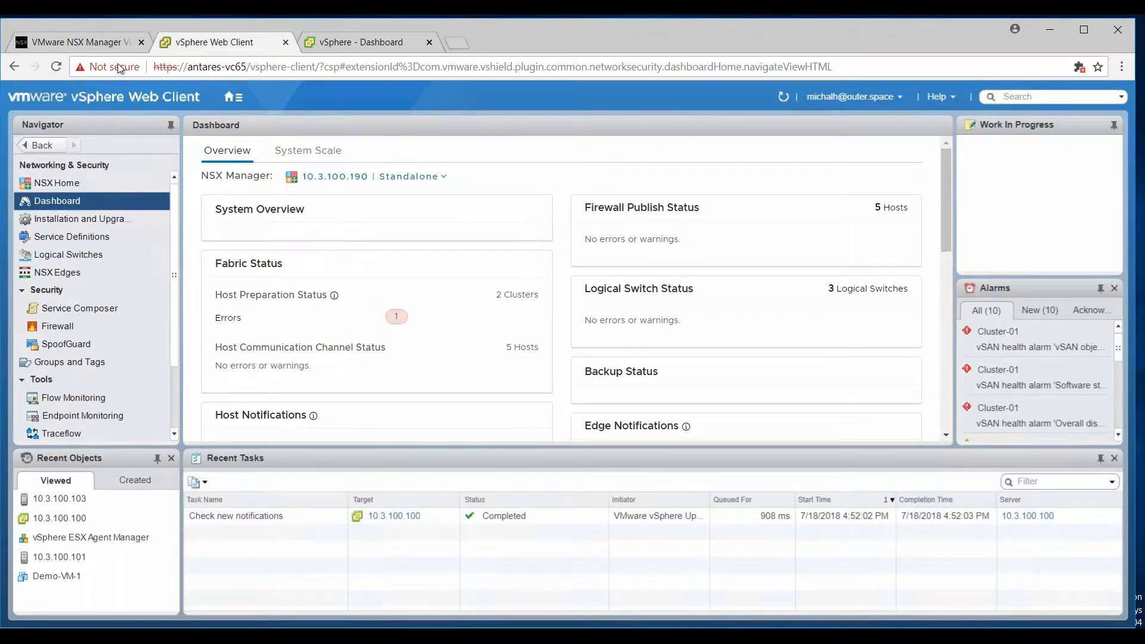
{"action": "left_click", "coordinate": [100, 41]}
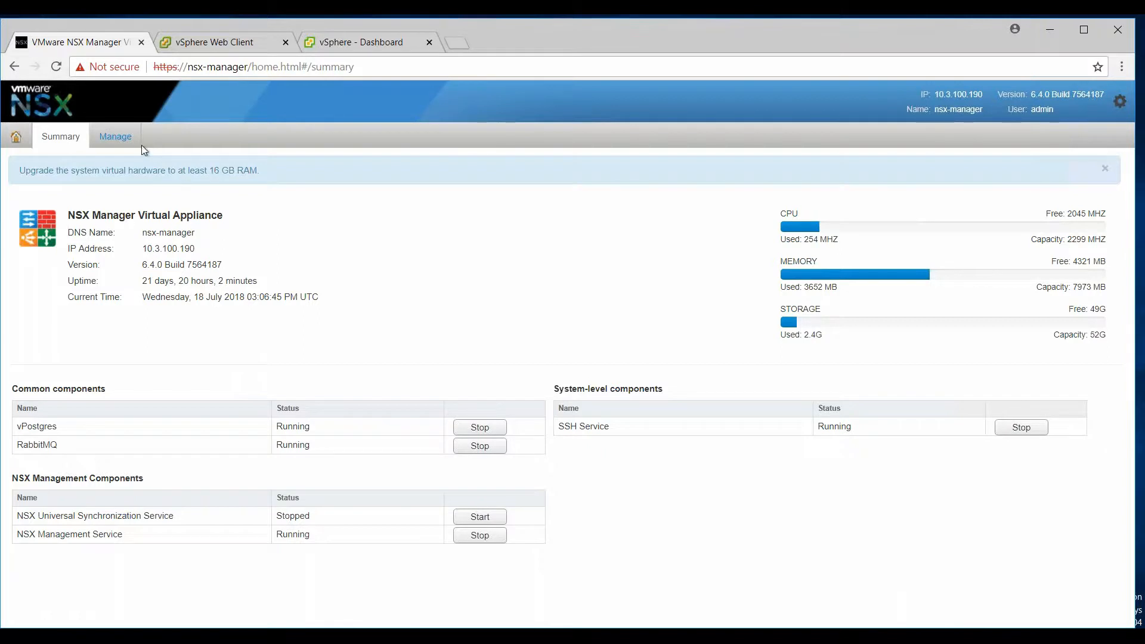
Review the NSX Manager appliance's Manage > Network and DNS settings, then return to vSphere Web Client.
{"action": "left_click", "coordinate": [119, 137]}
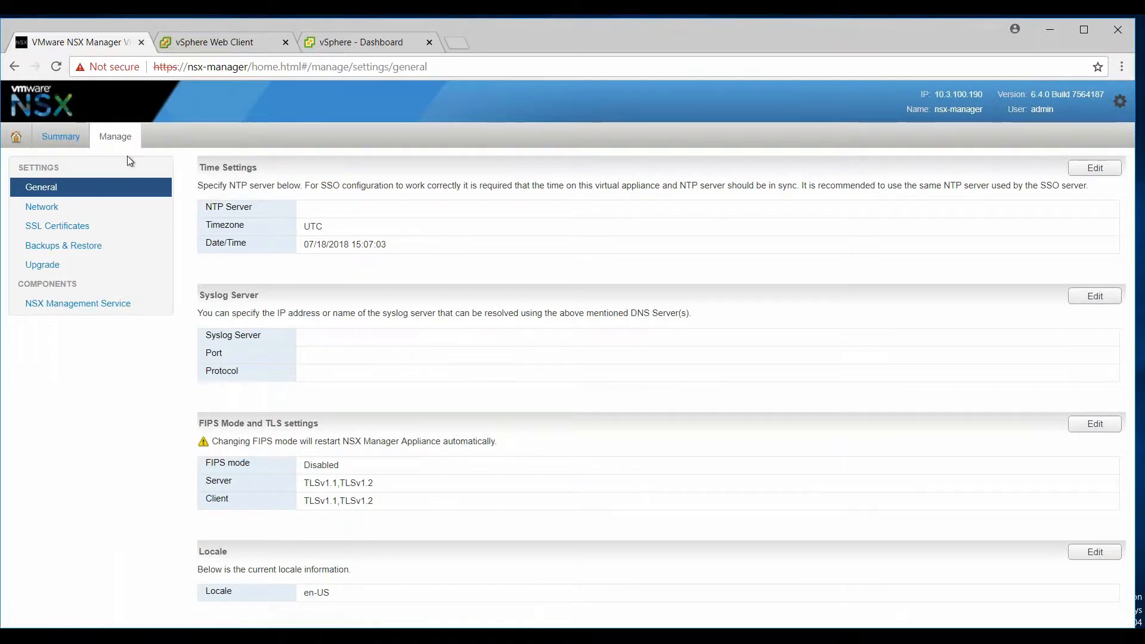
{"action": "left_click", "coordinate": [96, 207]}
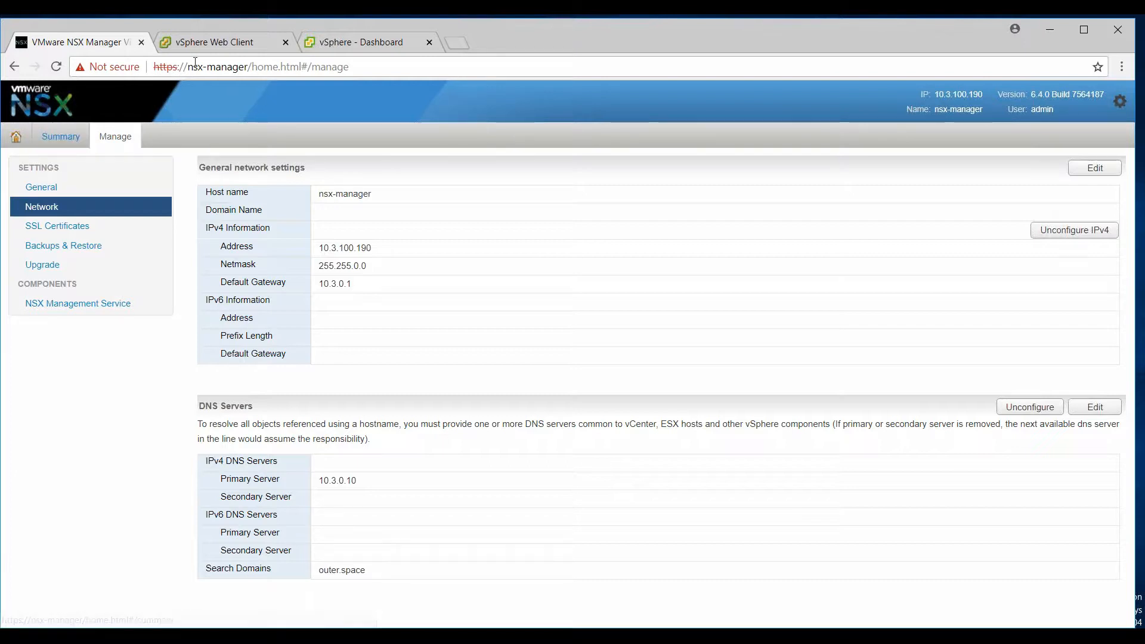
{"action": "left_click", "coordinate": [220, 44]}
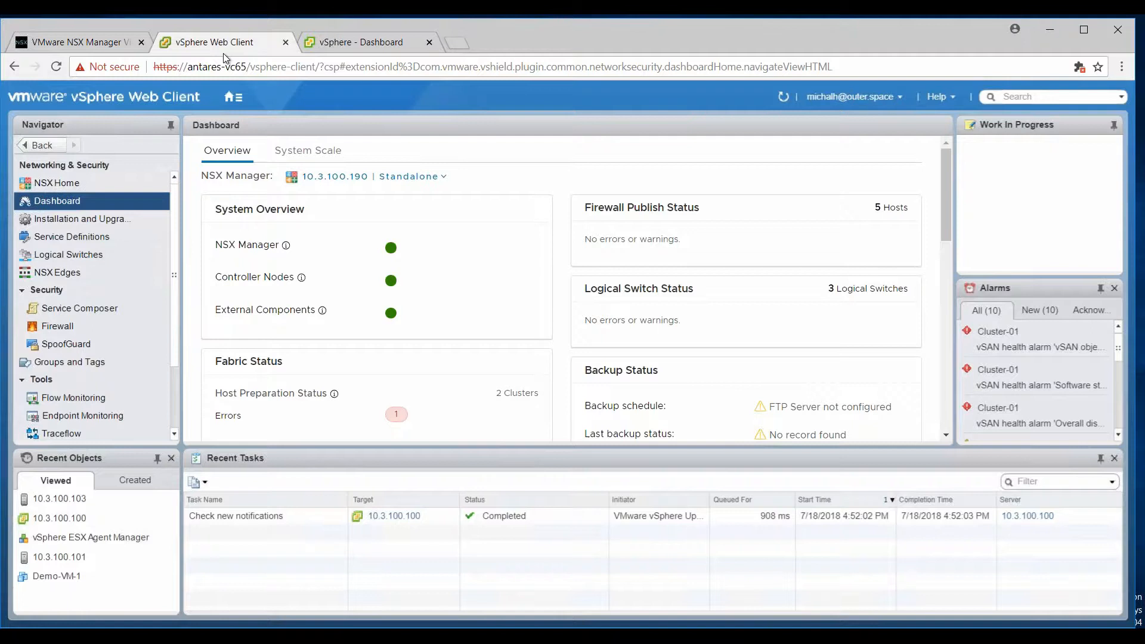
Open Networking & Security's Host Preparation view showing Cluster-02 Not Ready and Cluster-01 configured.
{"action": "left_click", "coordinate": [233, 97]}
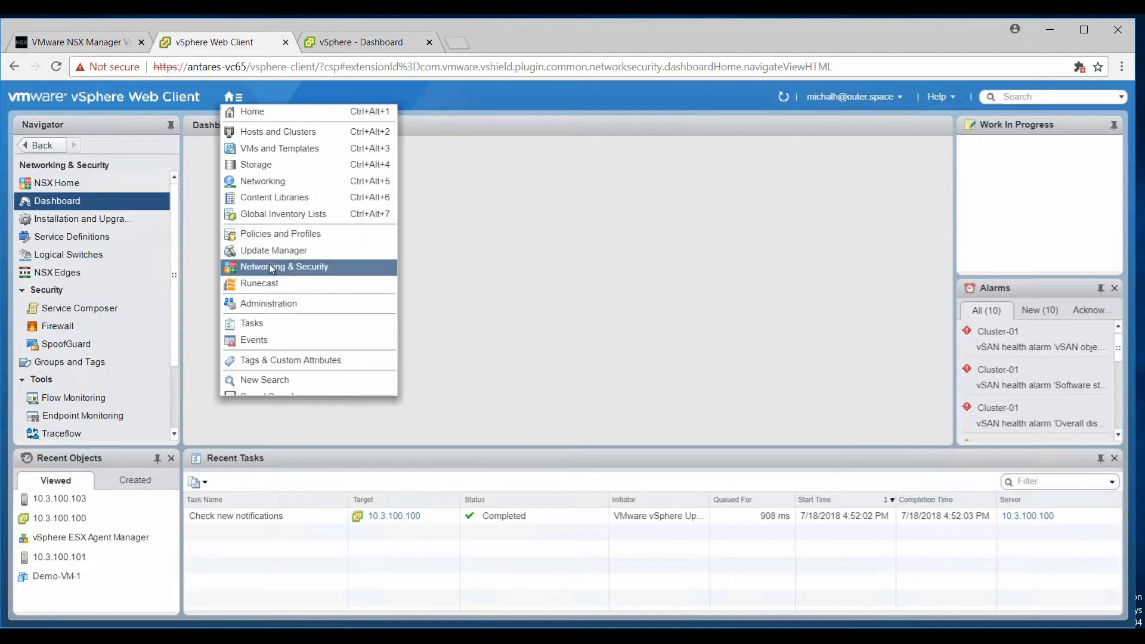
{"action": "left_click", "coordinate": [87, 220]}
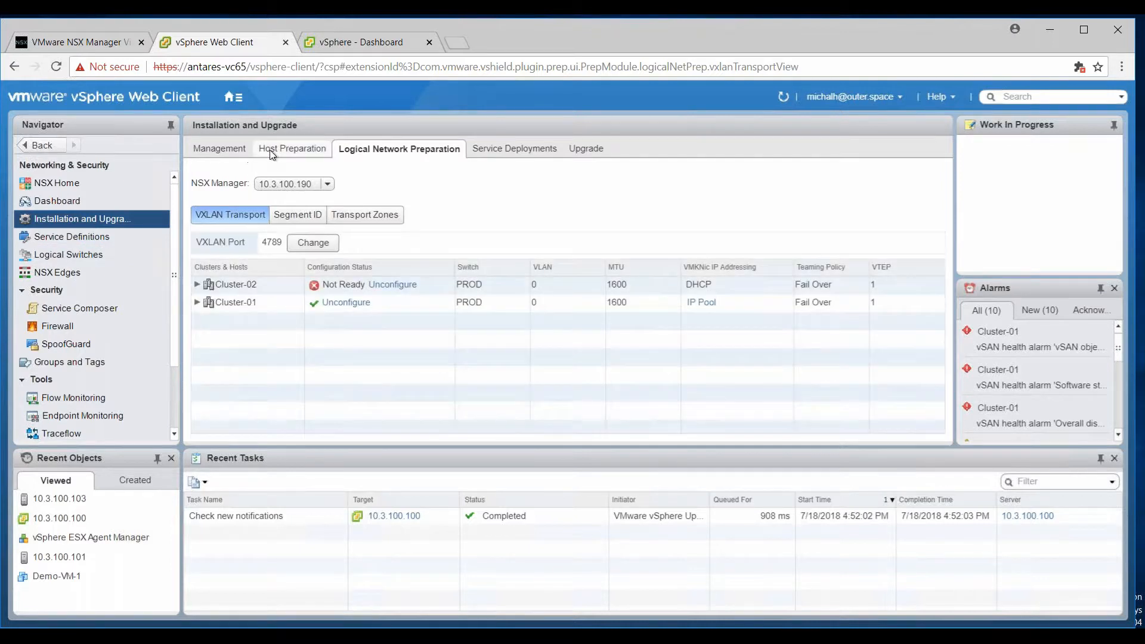
{"action": "left_click", "coordinate": [271, 152]}
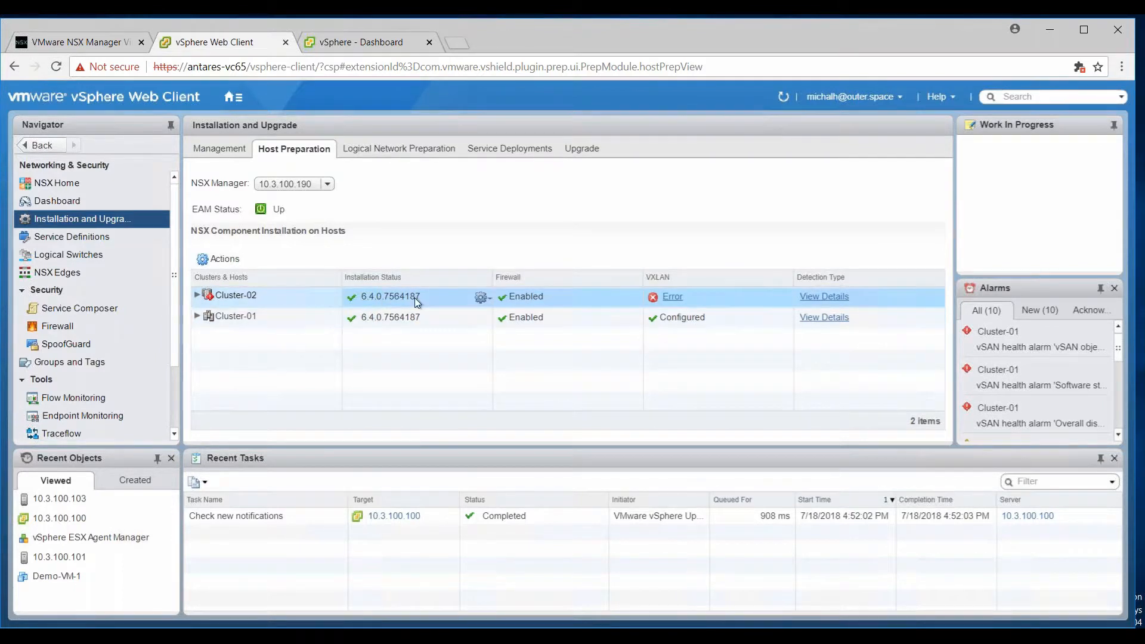
Expand Cluster-02 to list hosts 10.3.100.104 and 10.3.100.105, then switch to NSX Manager's Network settings.
{"action": "left_click", "coordinate": [200, 296]}
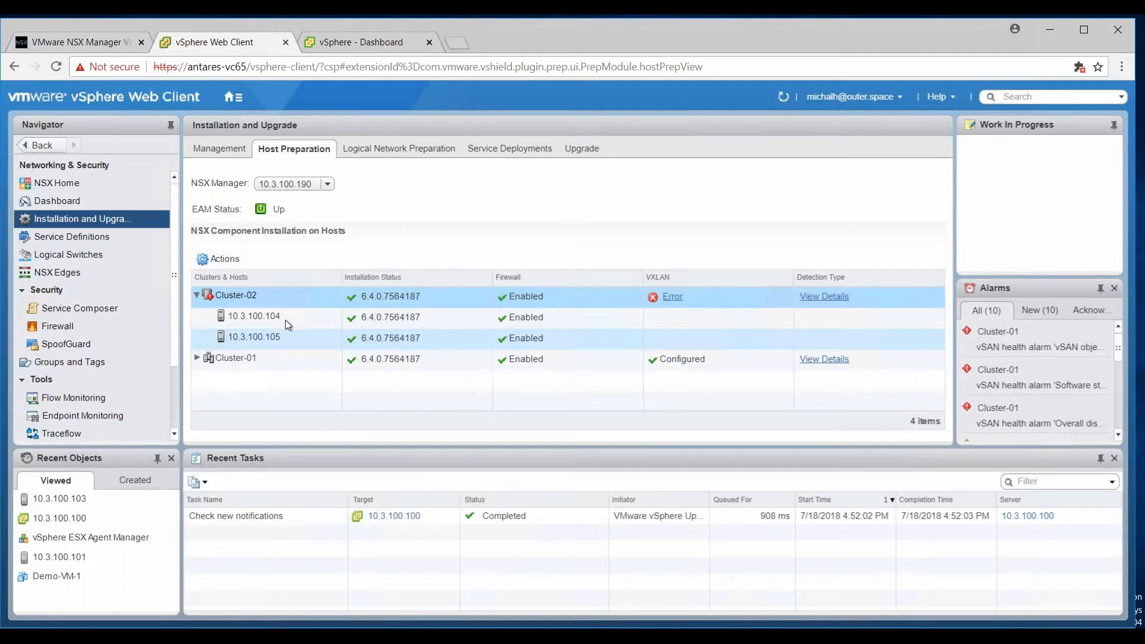
{"action": "scroll", "coordinate": [148, 307], "scroll_direction": "down", "scroll_amount": 3}
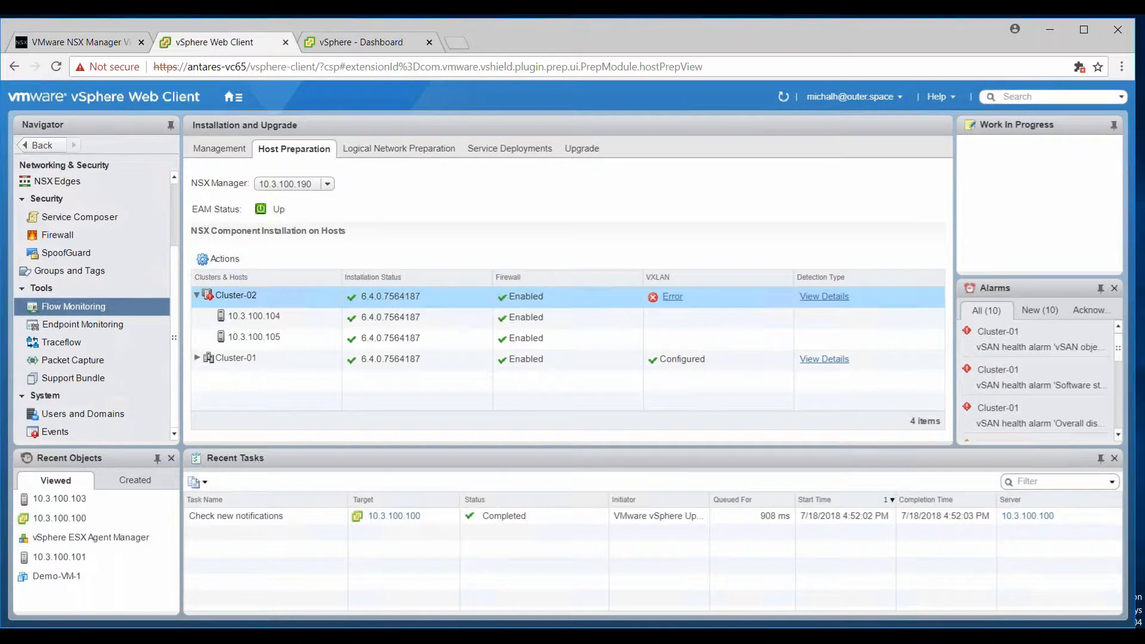
{"action": "scroll", "coordinate": [91, 307], "scroll_direction": "up", "scroll_amount": 2}
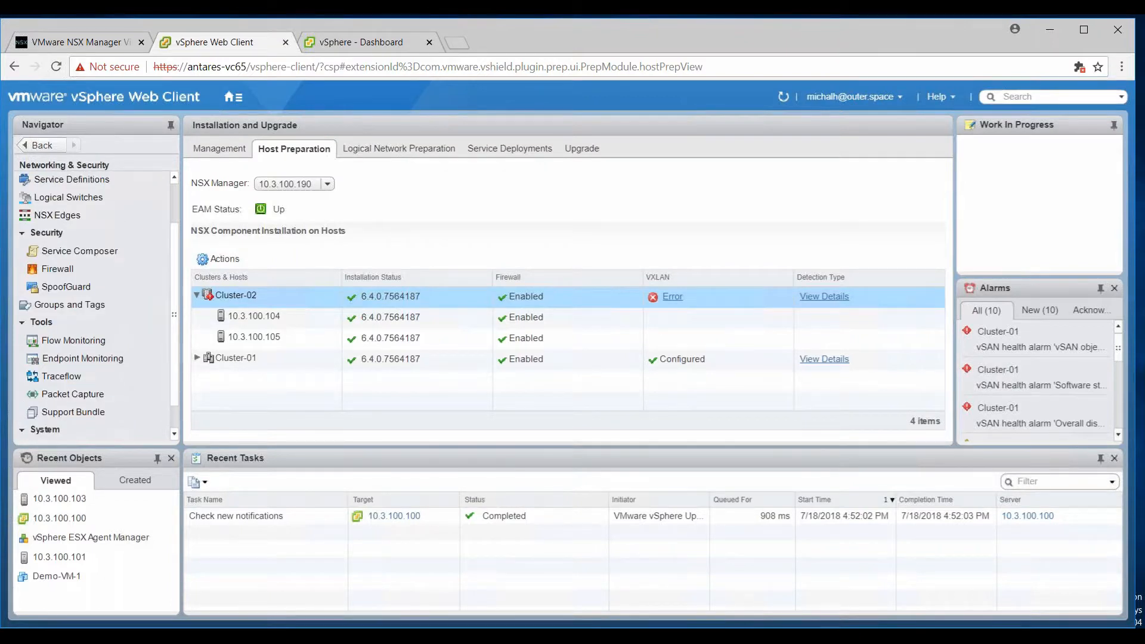
{"action": "scroll", "coordinate": [92, 306], "scroll_direction": "up", "scroll_amount": 3}
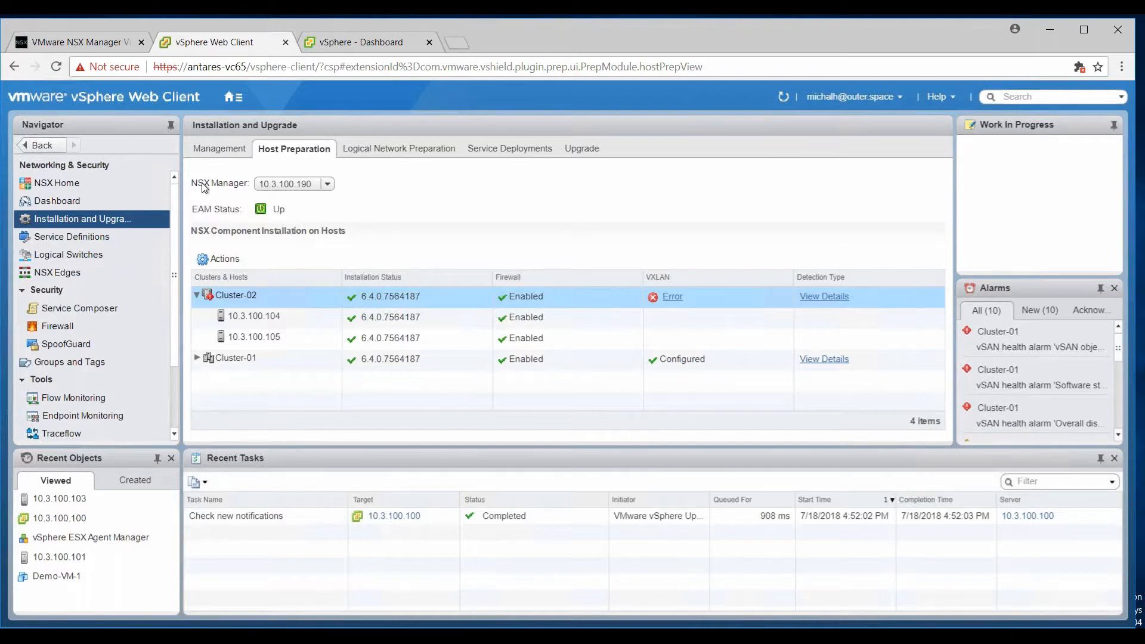
{"action": "left_click", "coordinate": [92, 43]}
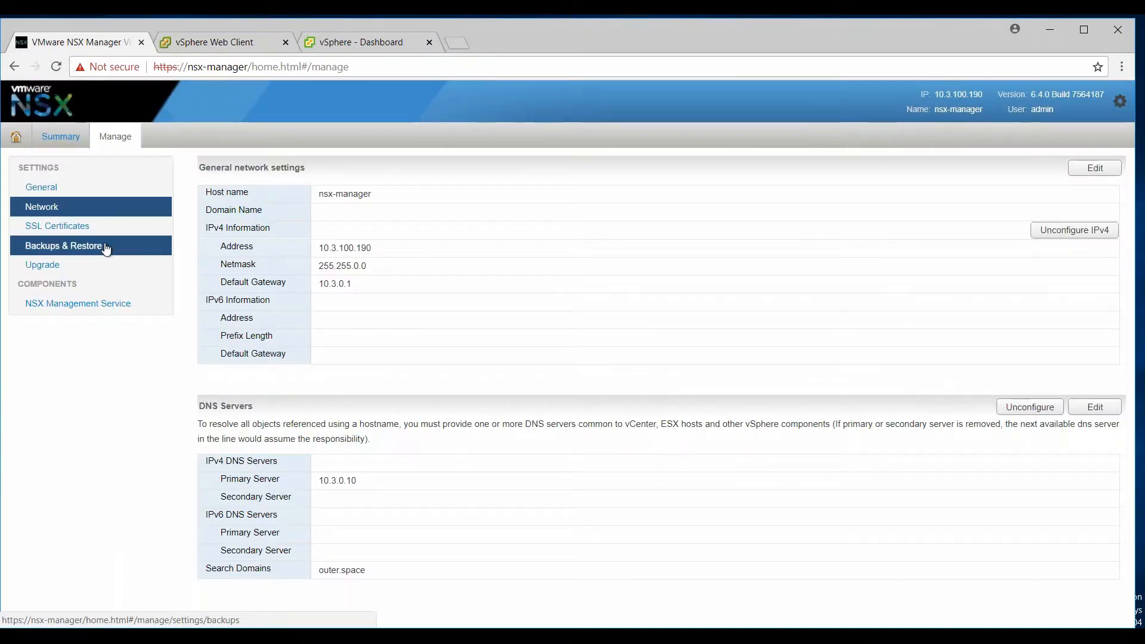
Review the NSX Manager appliance's General settings and Summary, then go back to Host Preparation.
{"action": "left_click", "coordinate": [71, 194]}
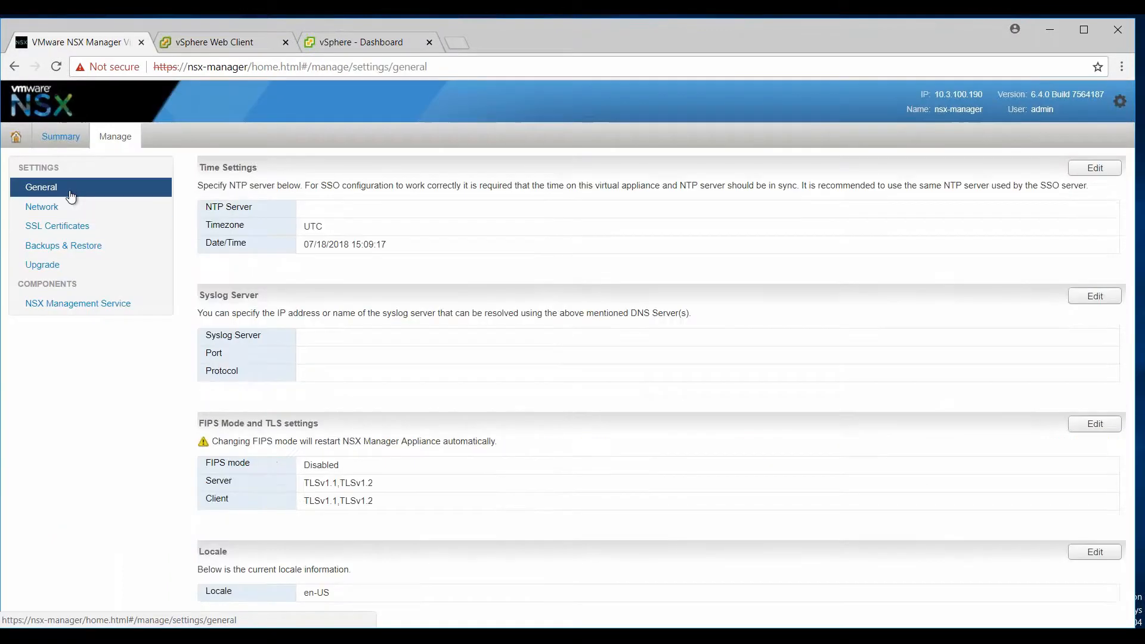
{"action": "left_click", "coordinate": [59, 136]}
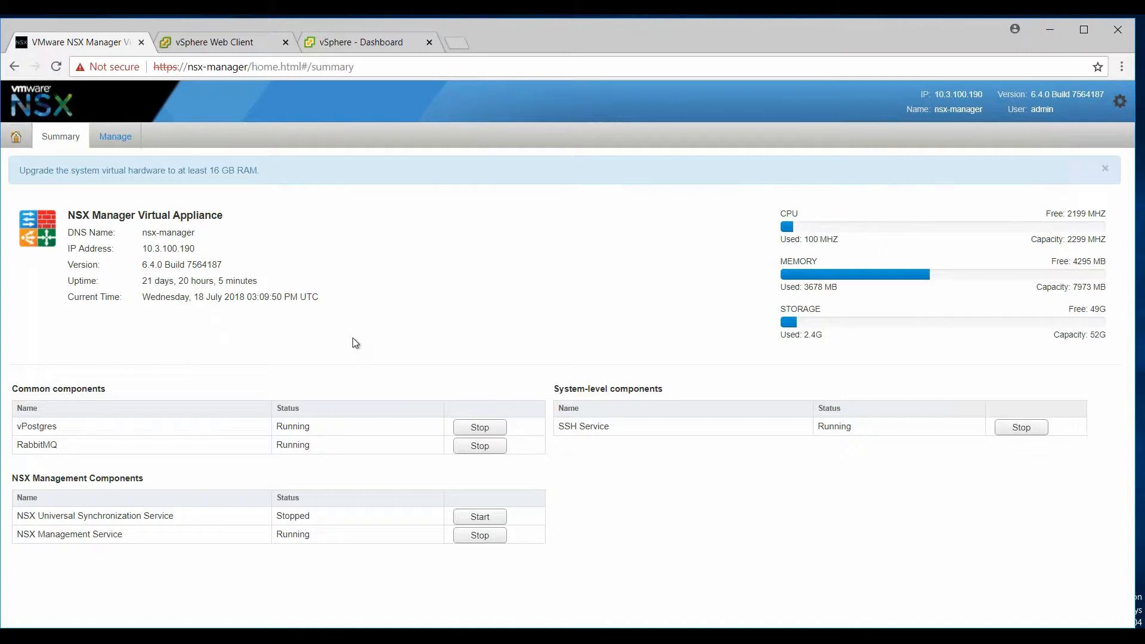
{"action": "left_click", "coordinate": [248, 43]}
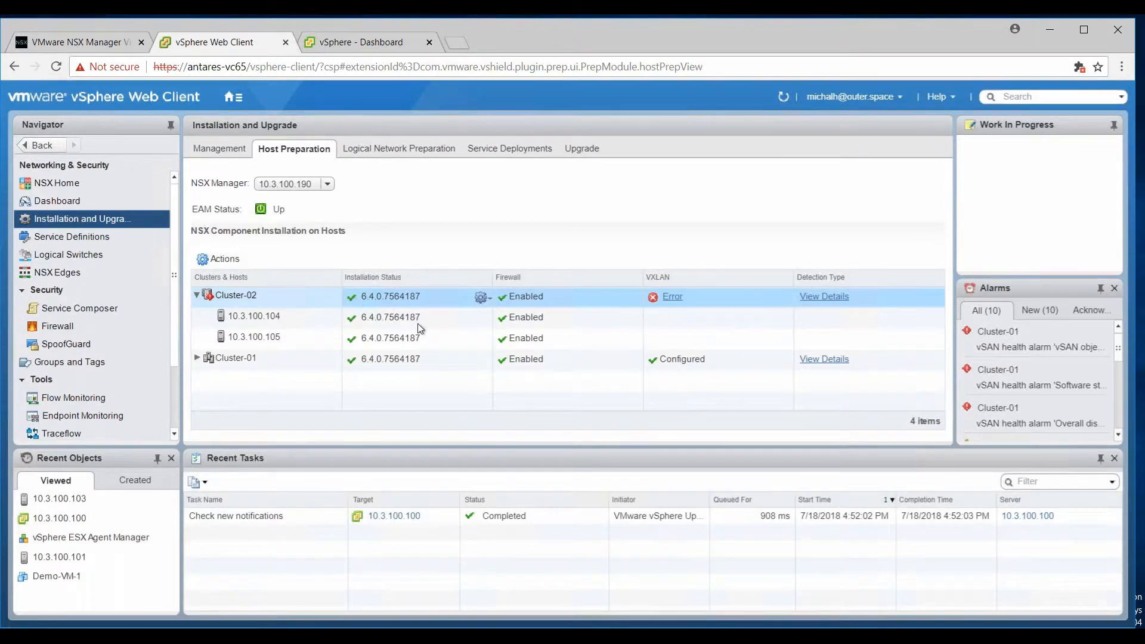
Run Communication Channel Health on Cluster-02, showing hosts 10.3.100.104 and 10.3.100.105 Up on all channels.
{"action": "left_click", "coordinate": [233, 97]}
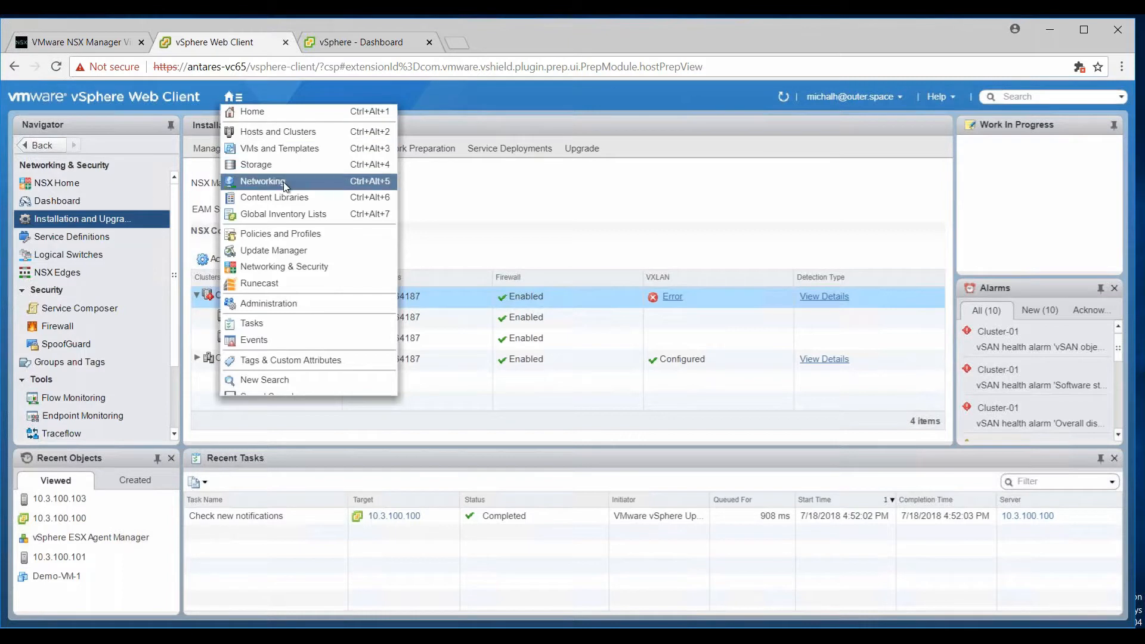
{"action": "left_click", "coordinate": [110, 222]}
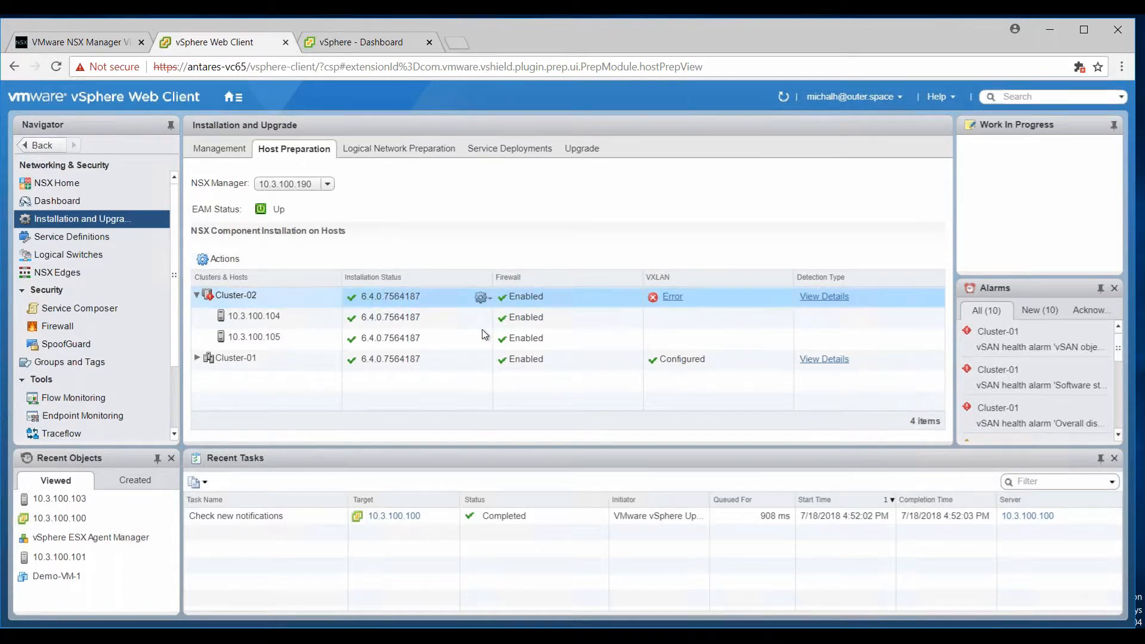
{"action": "left_click", "coordinate": [483, 297]}
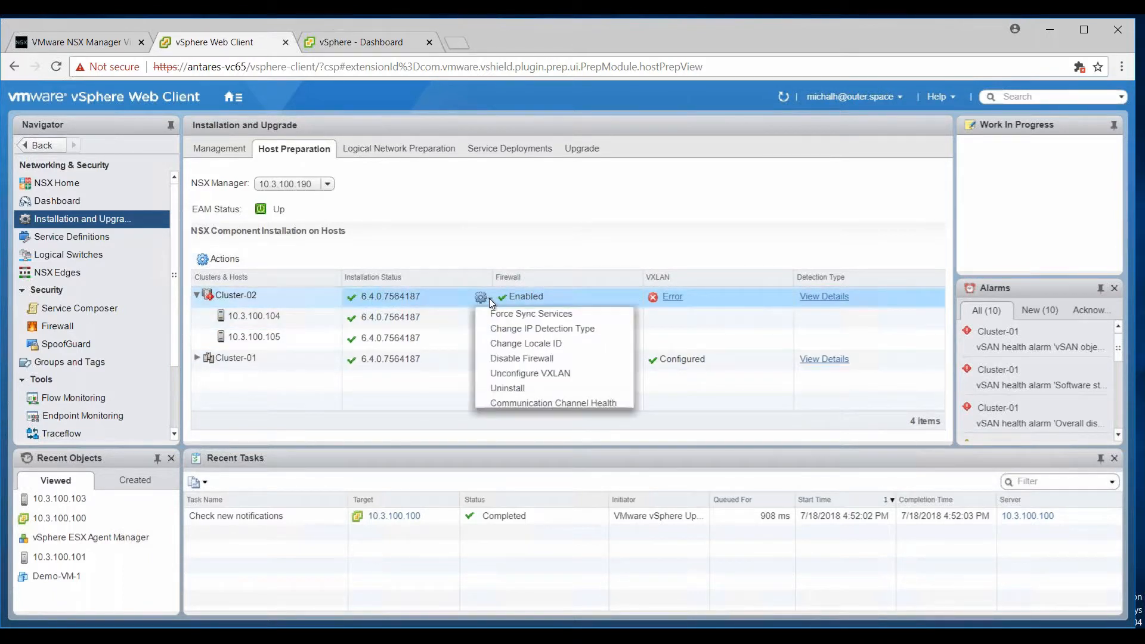
{"action": "left_click", "coordinate": [531, 402]}
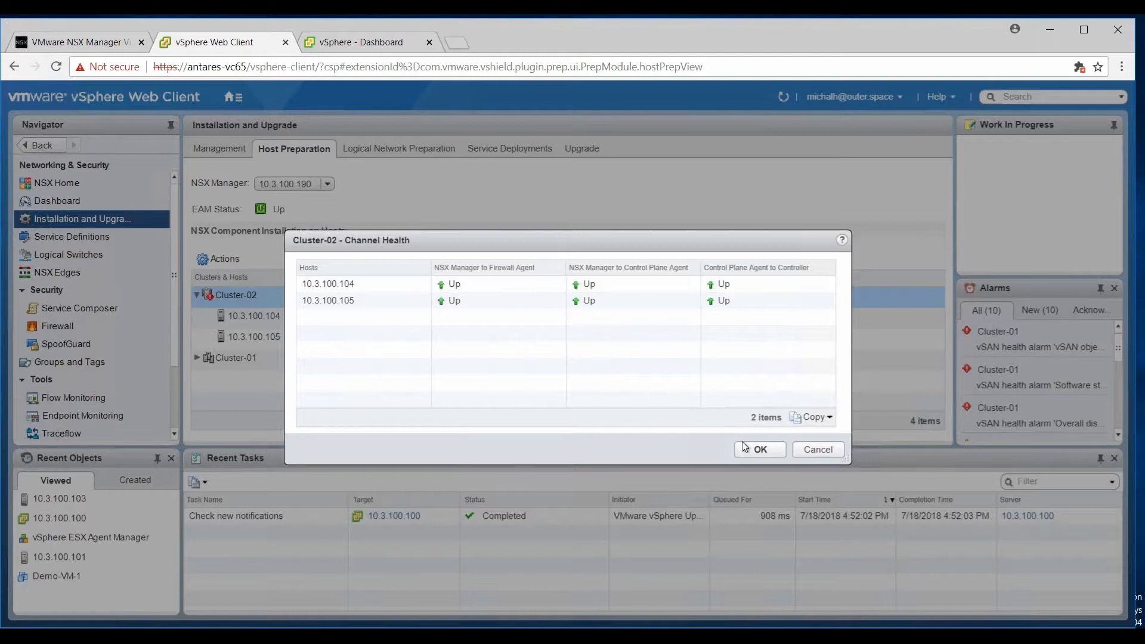
Close the Cluster-02 Channel Health dialog with OK.
{"action": "left_click", "coordinate": [762, 450]}
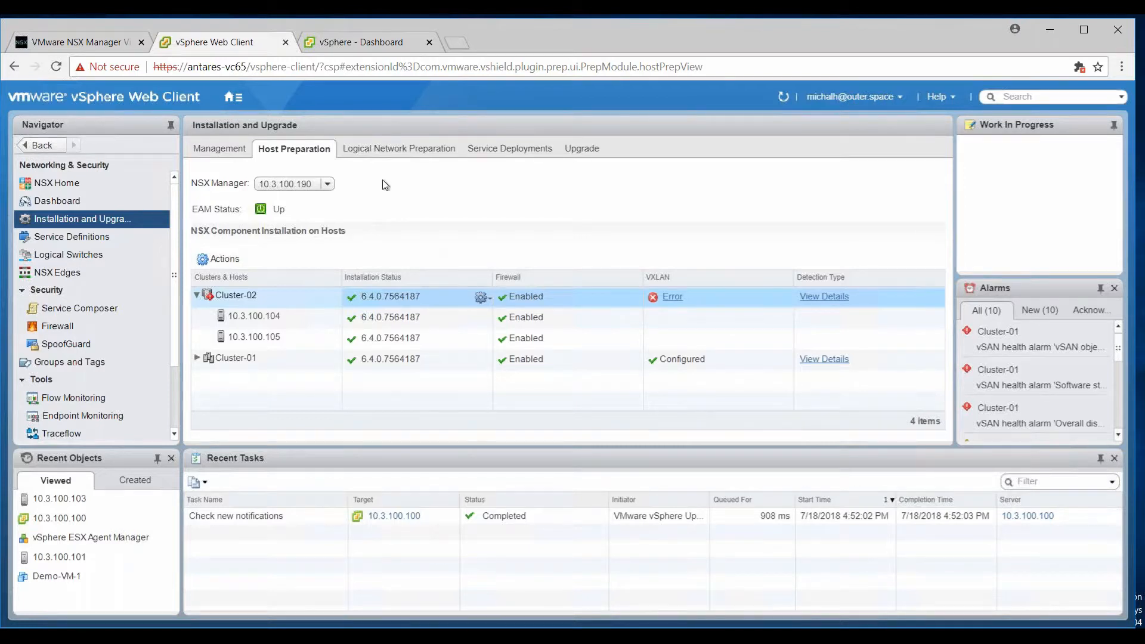
Confirm FIPS mode is Disabled in NSX Manager's Manage > General settings, then return to vSphere Web Client.
{"action": "left_click", "coordinate": [95, 40]}
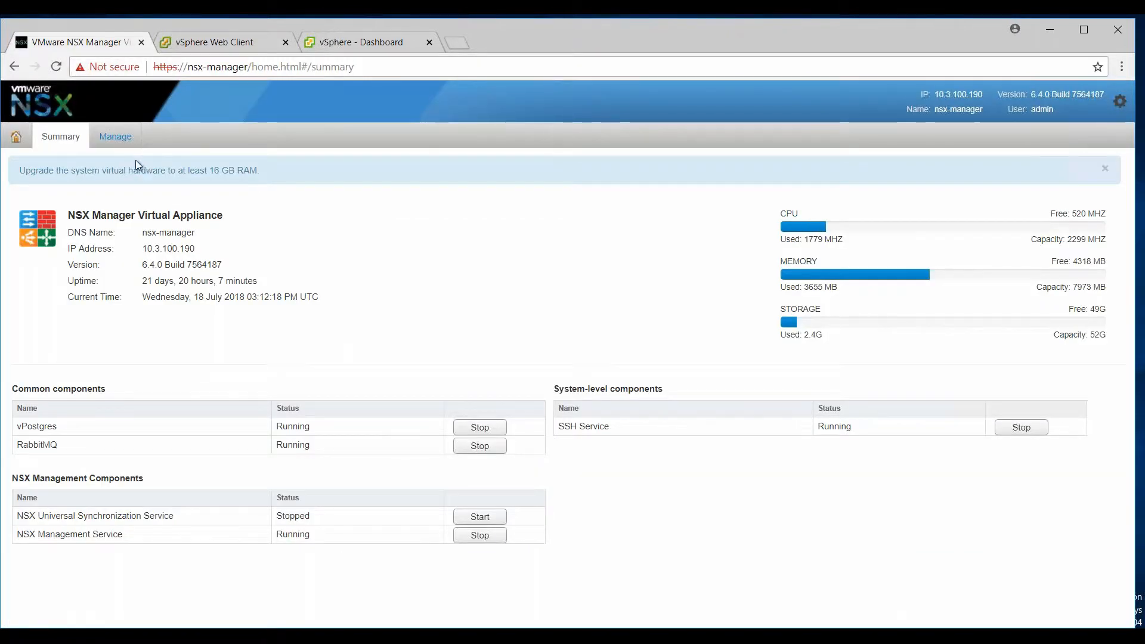
{"action": "left_click", "coordinate": [122, 141]}
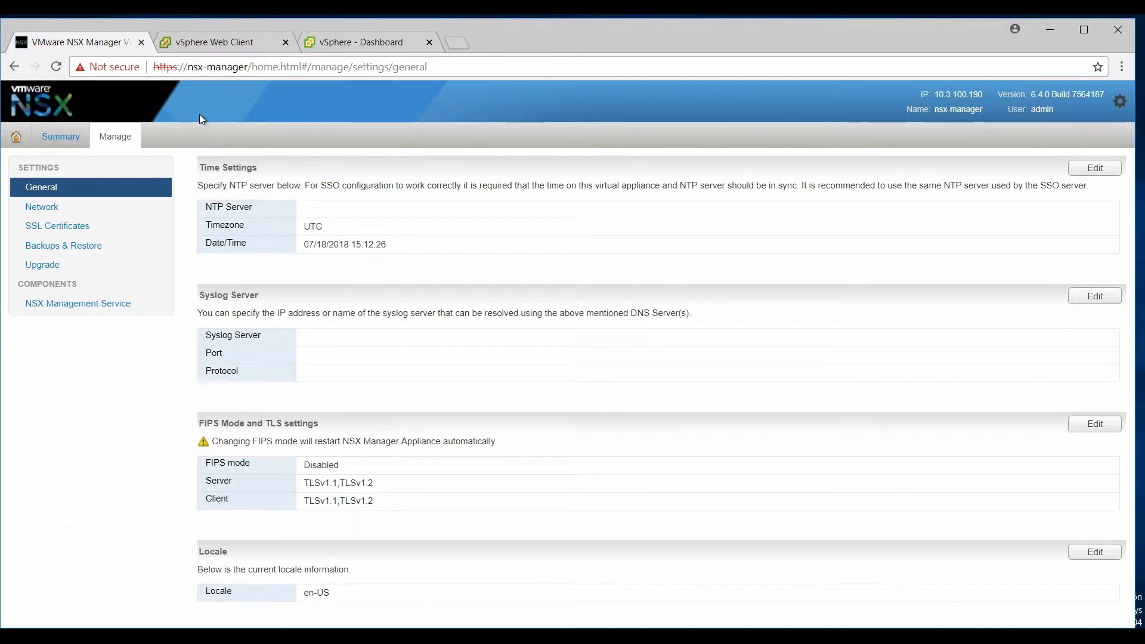
{"action": "left_click", "coordinate": [232, 50]}
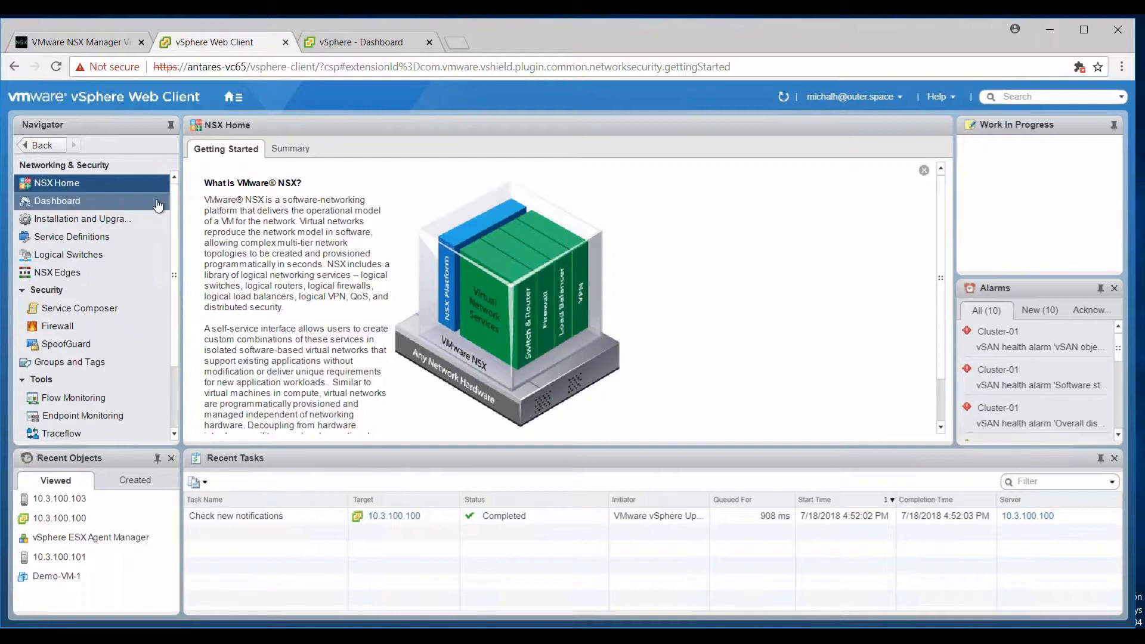
Open the Home navigation menu from the NSX Home Getting Started page.
{"action": "left_click", "coordinate": [234, 108]}
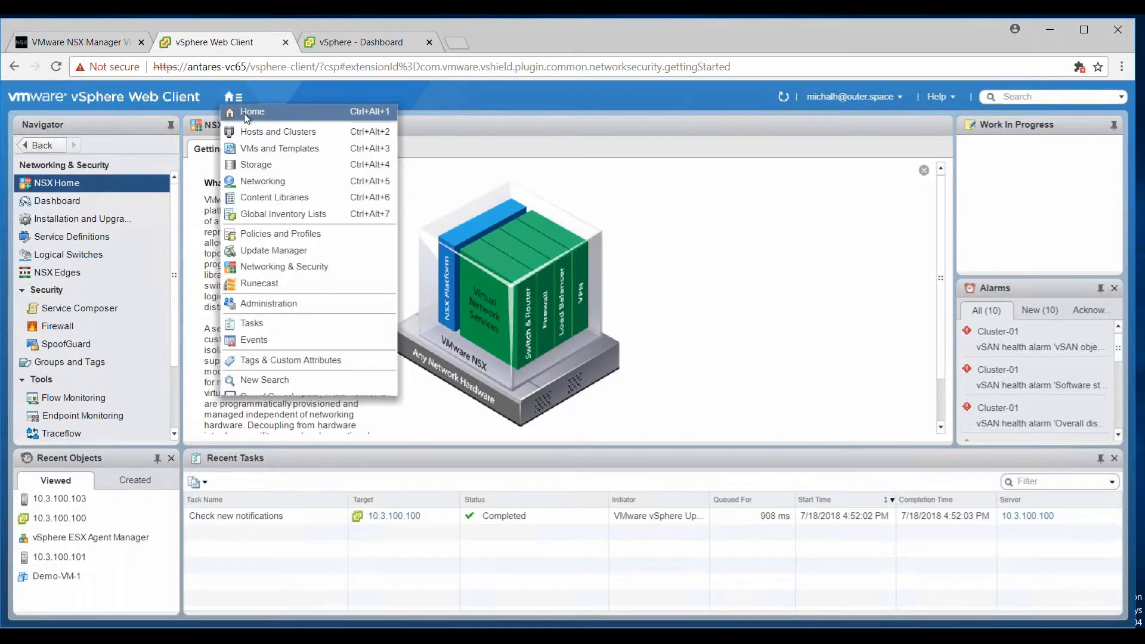
Open Hosts and Clusters and show host 10.3.100.103's Time Configuration with NTP disabled, server pool.ntp.org.
{"action": "left_click", "coordinate": [257, 132]}
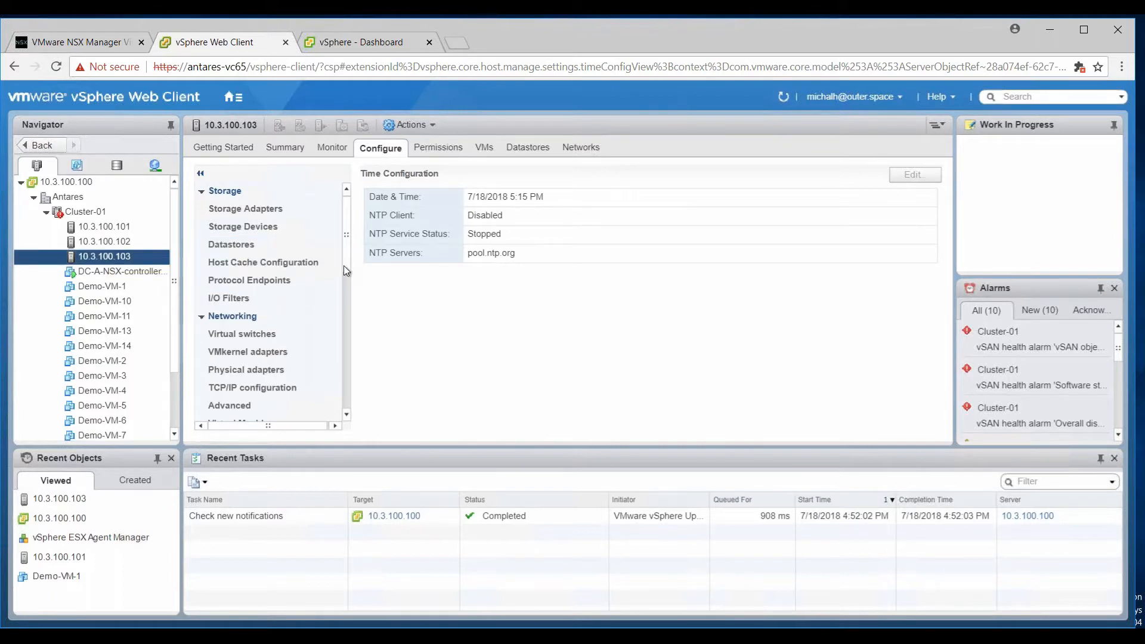
{"action": "scroll", "coordinate": [349, 257], "scroll_direction": "down", "scroll_amount": 3}
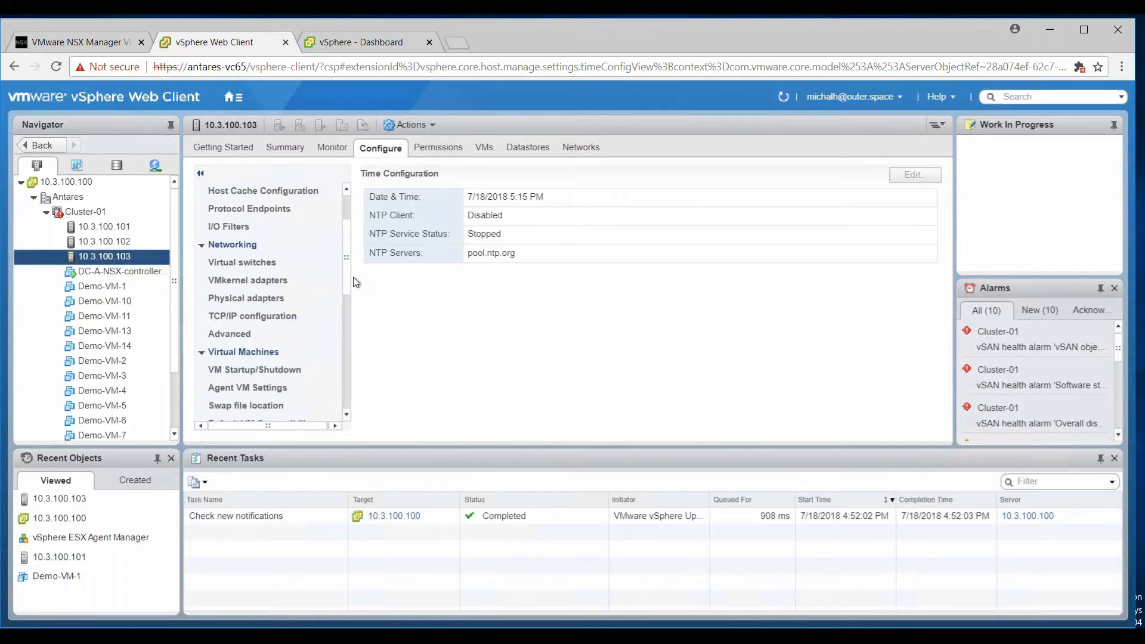
{"action": "scroll", "coordinate": [350, 281], "scroll_direction": "down", "scroll_amount": 6}
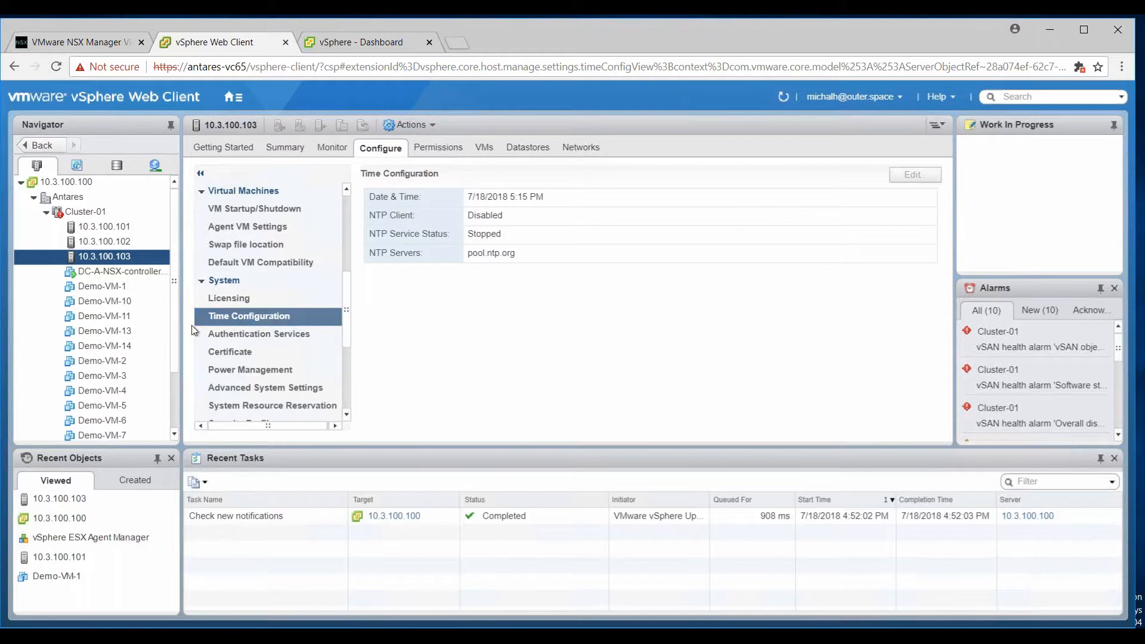
Compare Time Configuration on hosts 10.3.100.102 and 10.3.100.101, showing NTP client enabled with pool.ntp.org.
{"action": "left_click", "coordinate": [117, 242]}
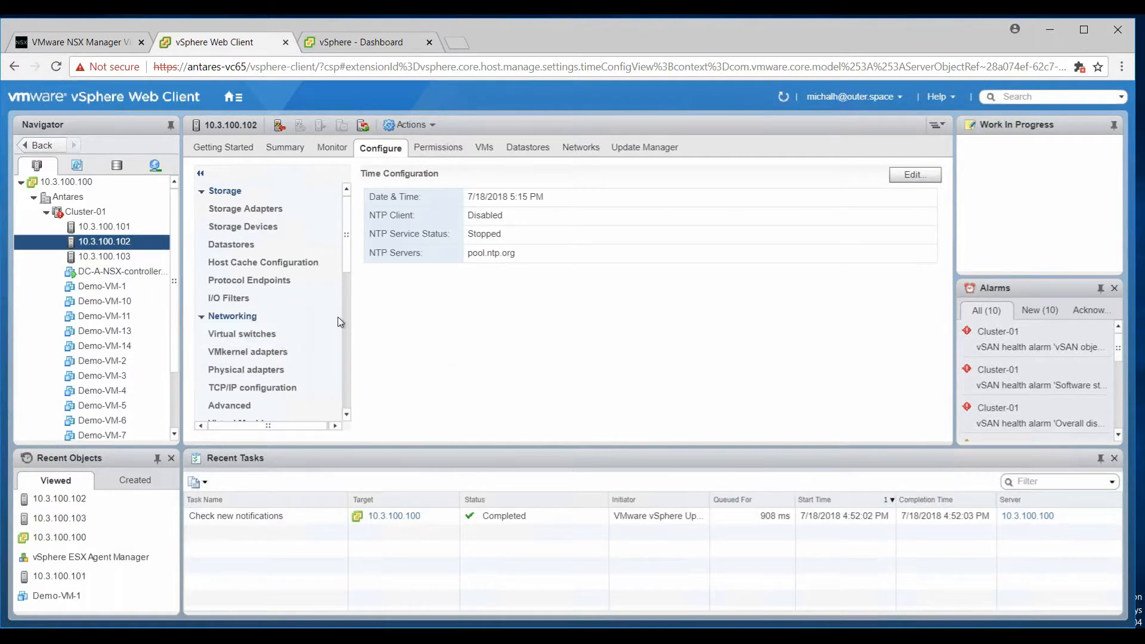
{"action": "left_click", "coordinate": [102, 228]}
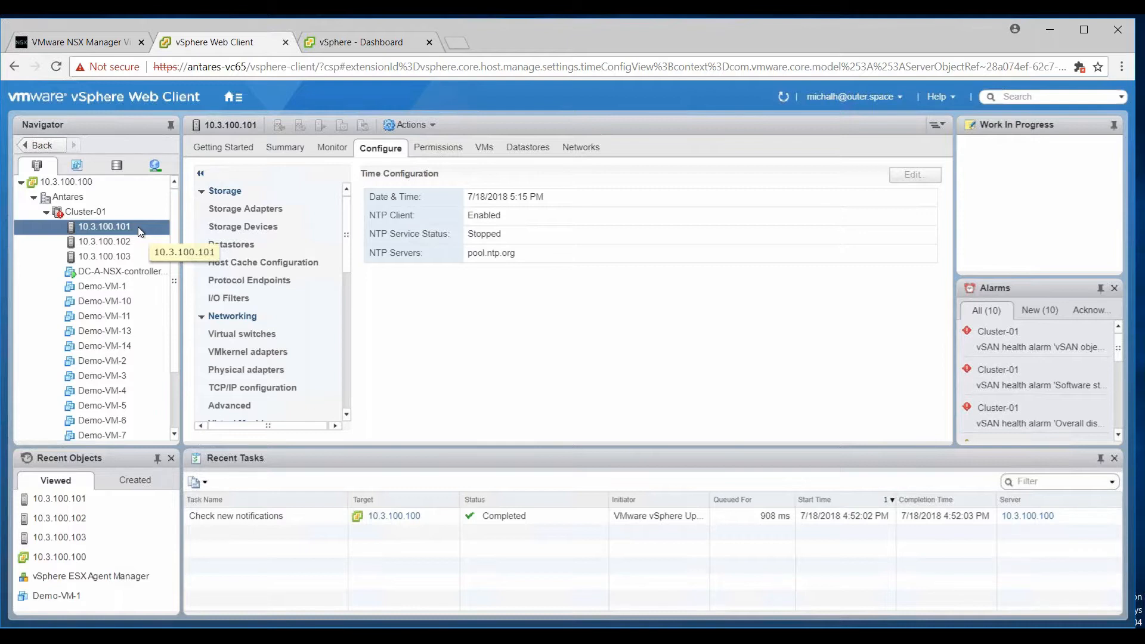
{"action": "left_click", "coordinate": [106, 256], "text": "ctrl"}
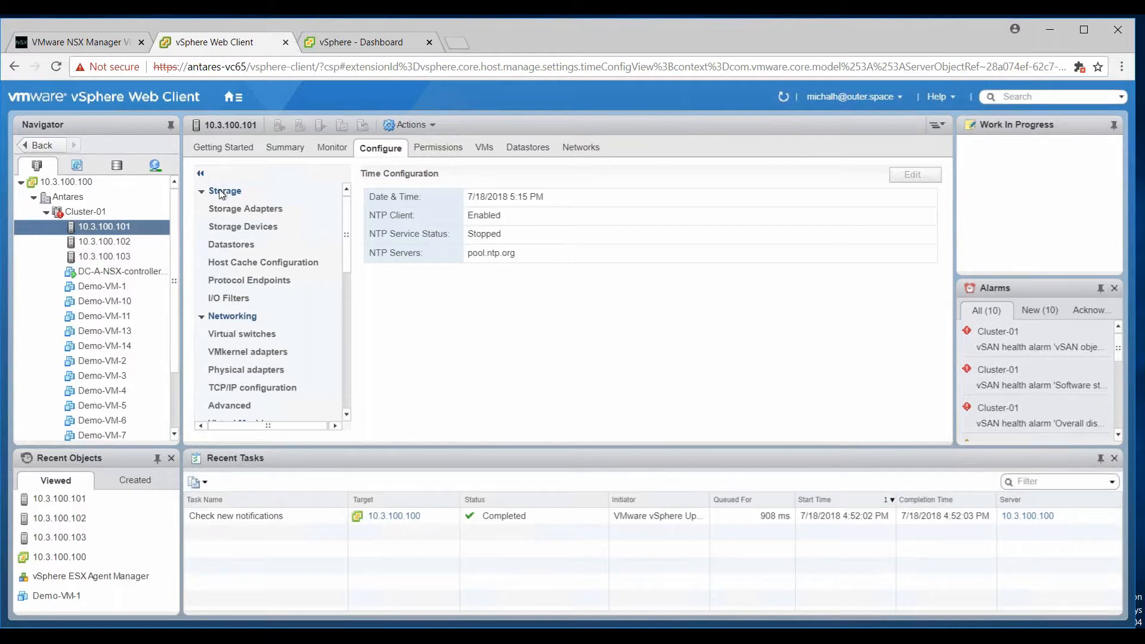
{"action": "left_click", "coordinate": [238, 105]}
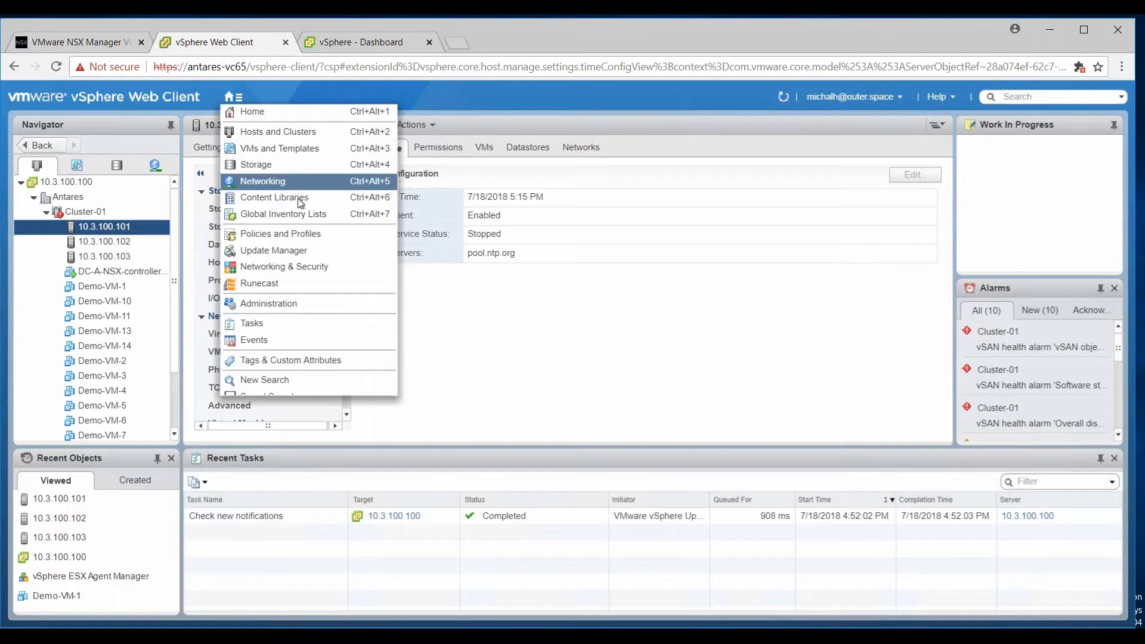
Go to the Networking & Security Users and Domains page for manager 10.3.100.190.
{"action": "left_click", "coordinate": [301, 266]}
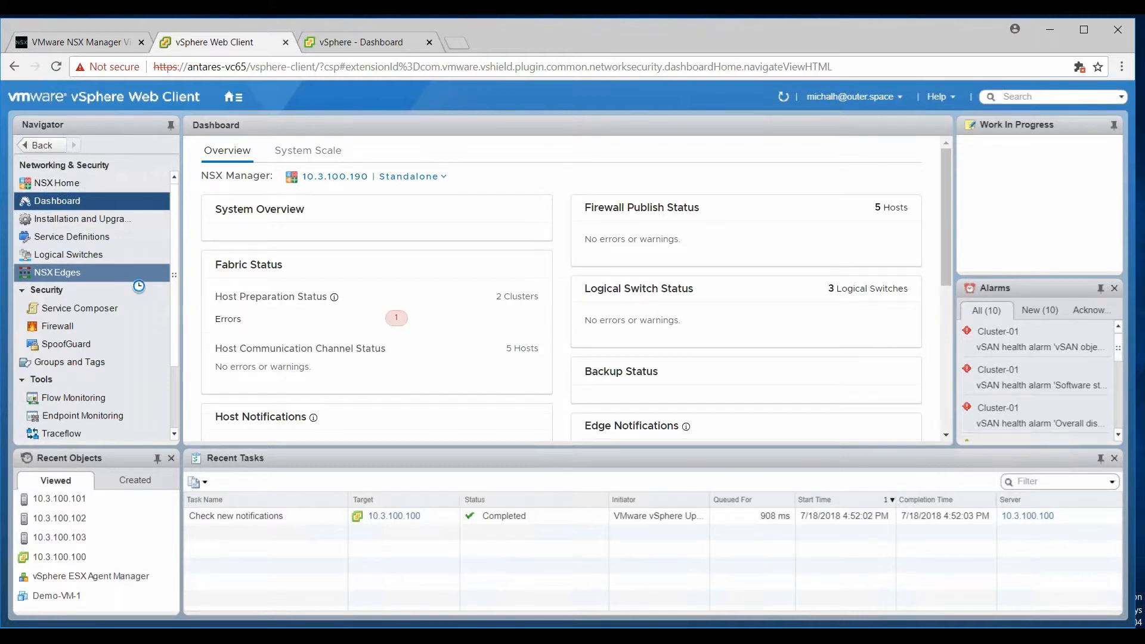
{"action": "scroll", "coordinate": [138, 286], "scroll_direction": "down", "scroll_amount": 3}
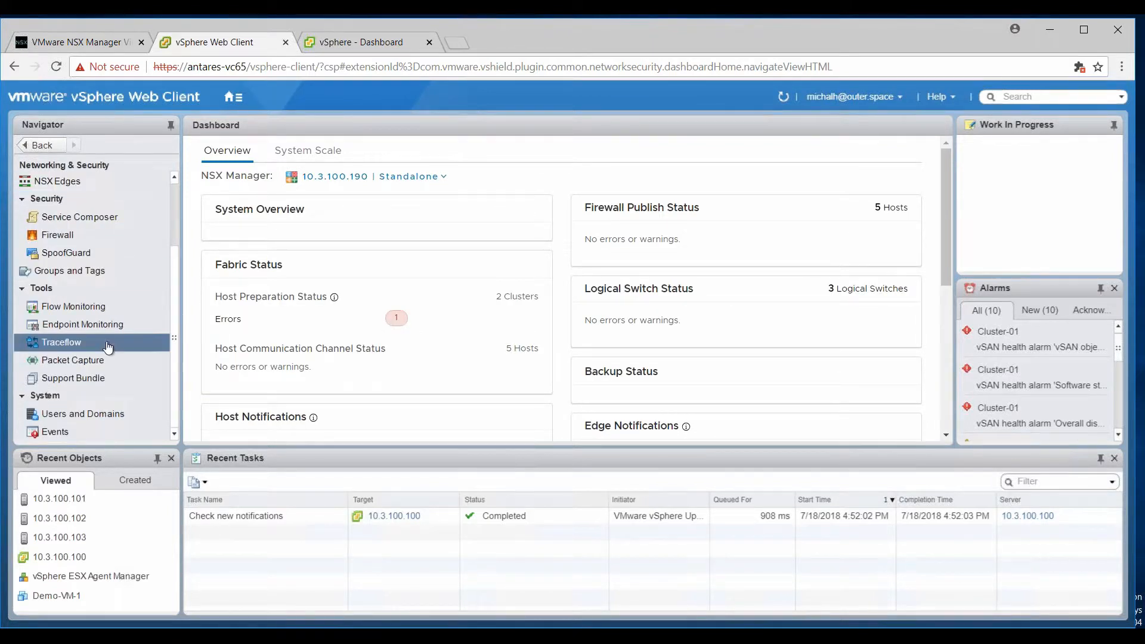
{"action": "left_click", "coordinate": [83, 414]}
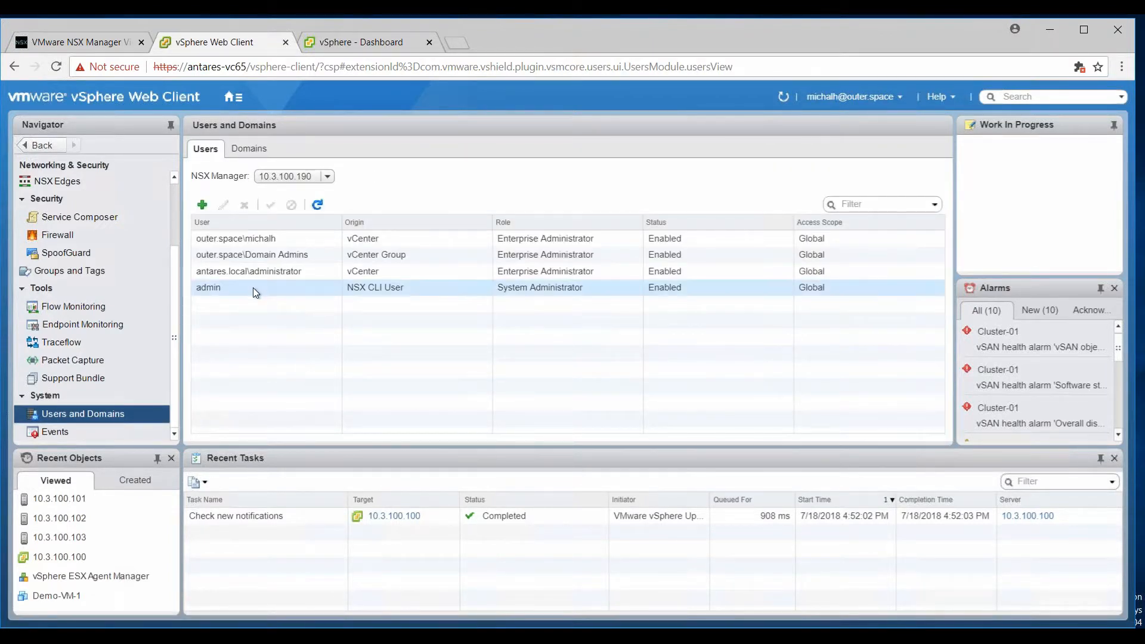
Inspect the first user's role assignment and cancel without changes.
{"action": "left_click", "coordinate": [260, 239]}
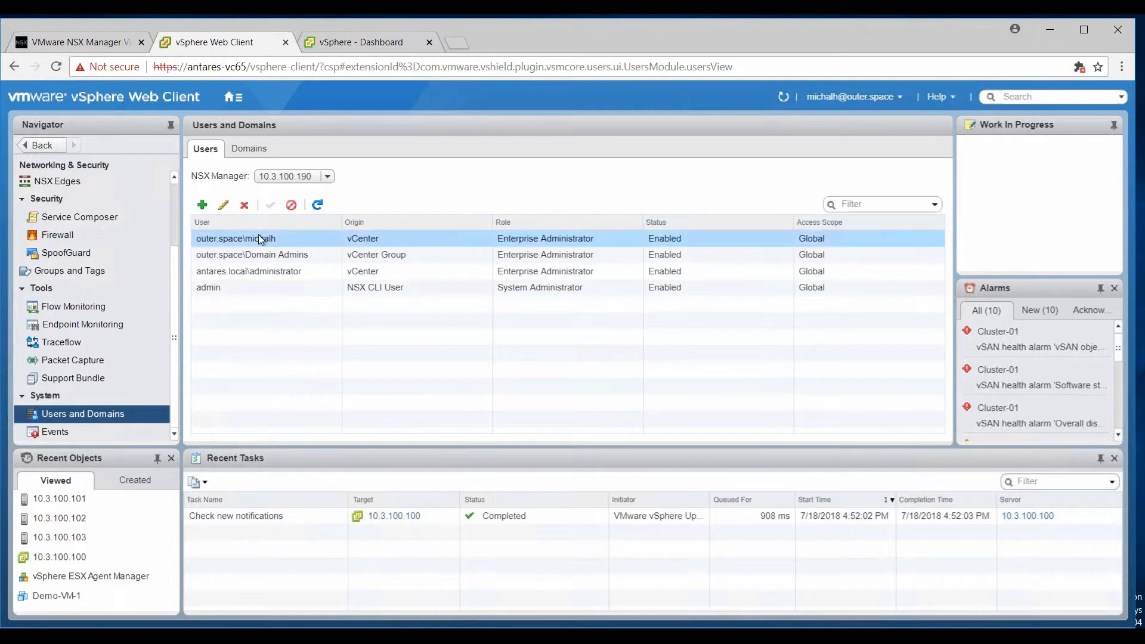
{"action": "left_click", "coordinate": [224, 205]}
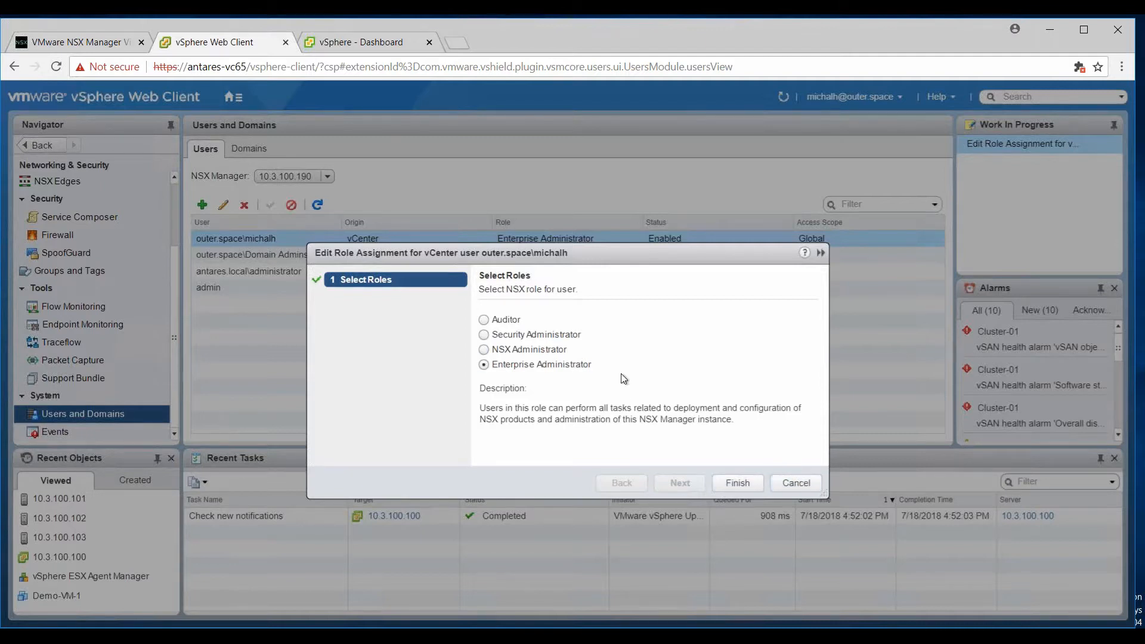
{"action": "left_click", "coordinate": [791, 483]}
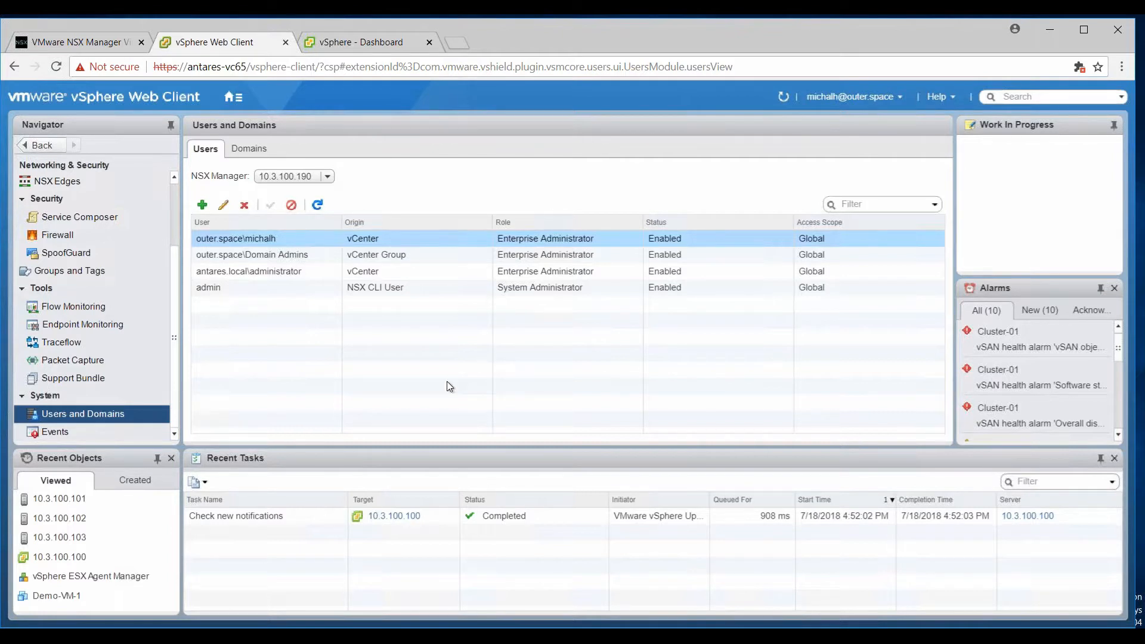
{"action": "mouse_move", "coordinate": [250, 636]}
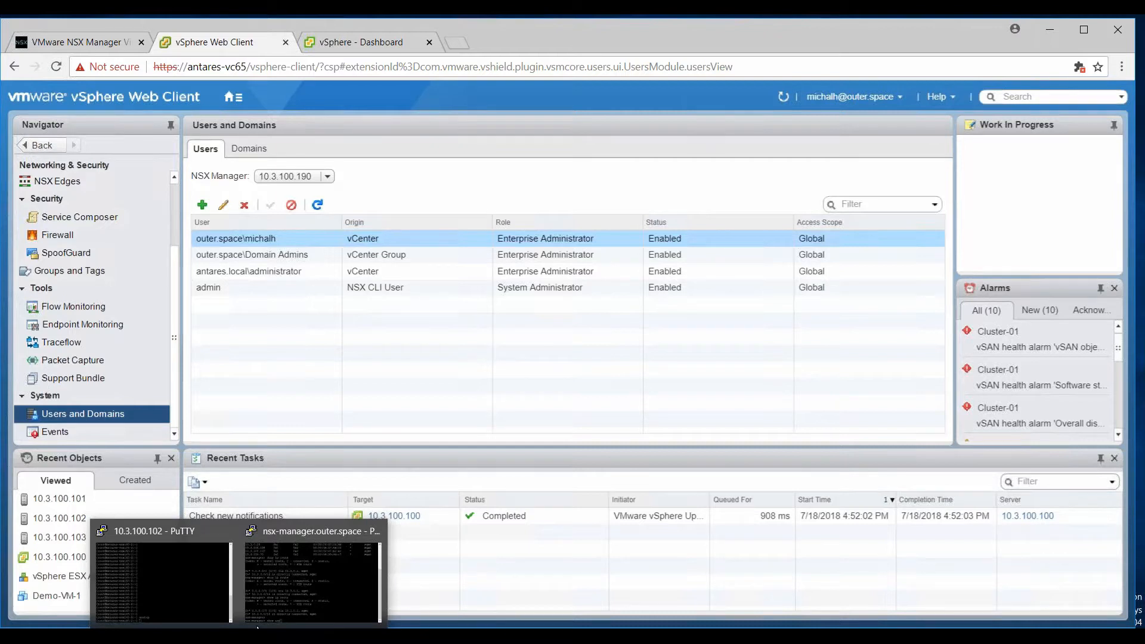
Print the NSX Manager ARP table, then view esxtop's network ports on host 10.3.100.102.
{"action": "left_click", "coordinate": [283, 596]}
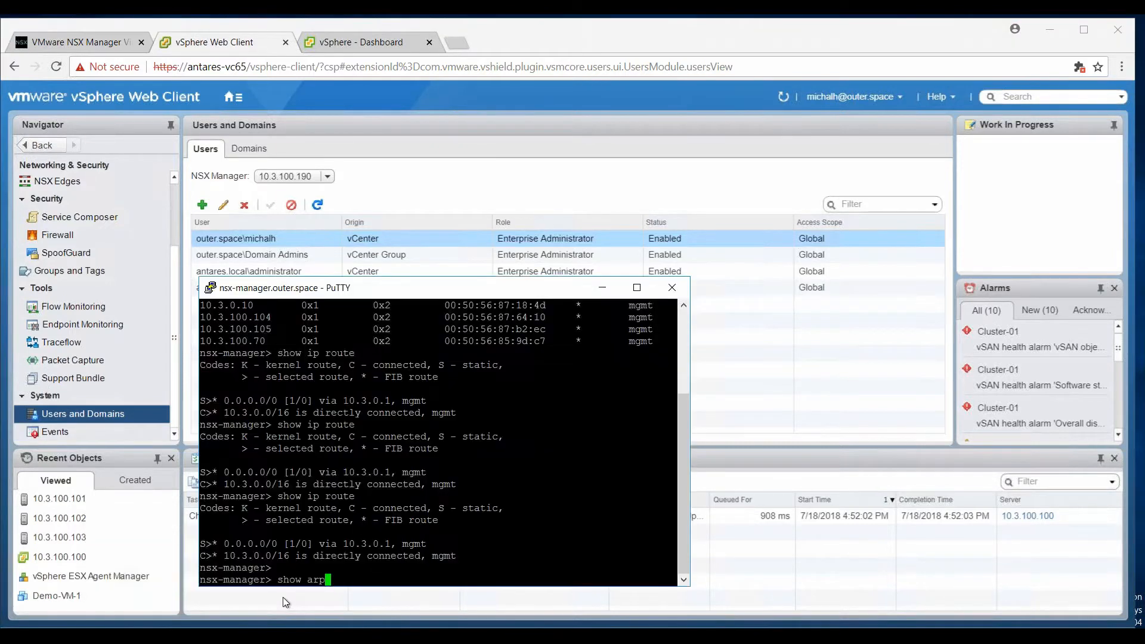
{"action": "key", "text": "Return"}
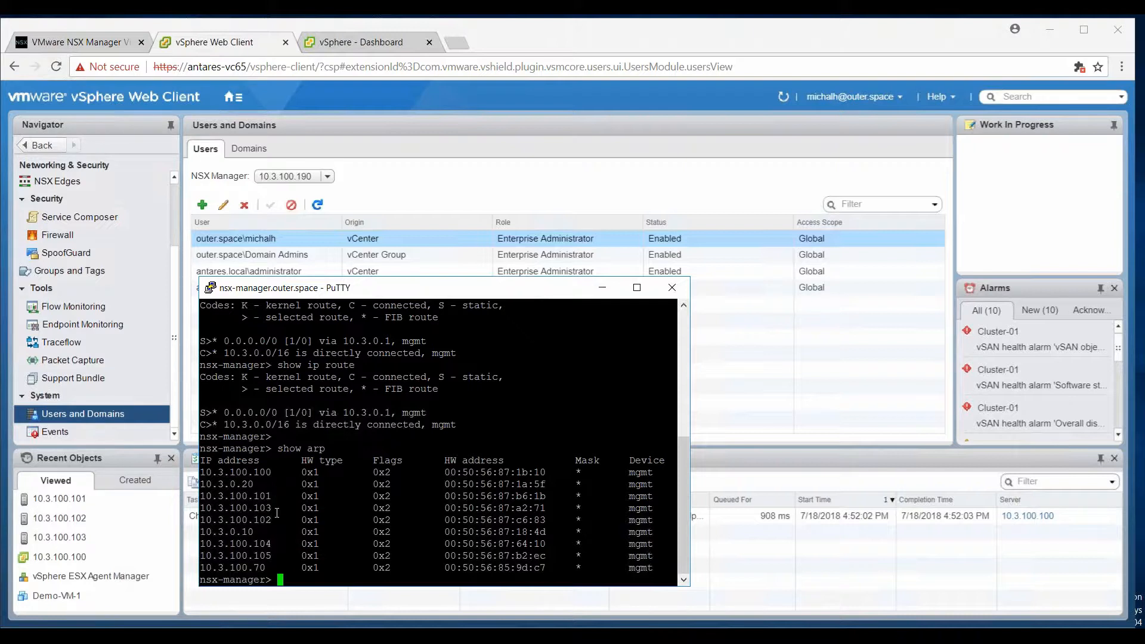
{"action": "mouse_move", "coordinate": [241, 623]}
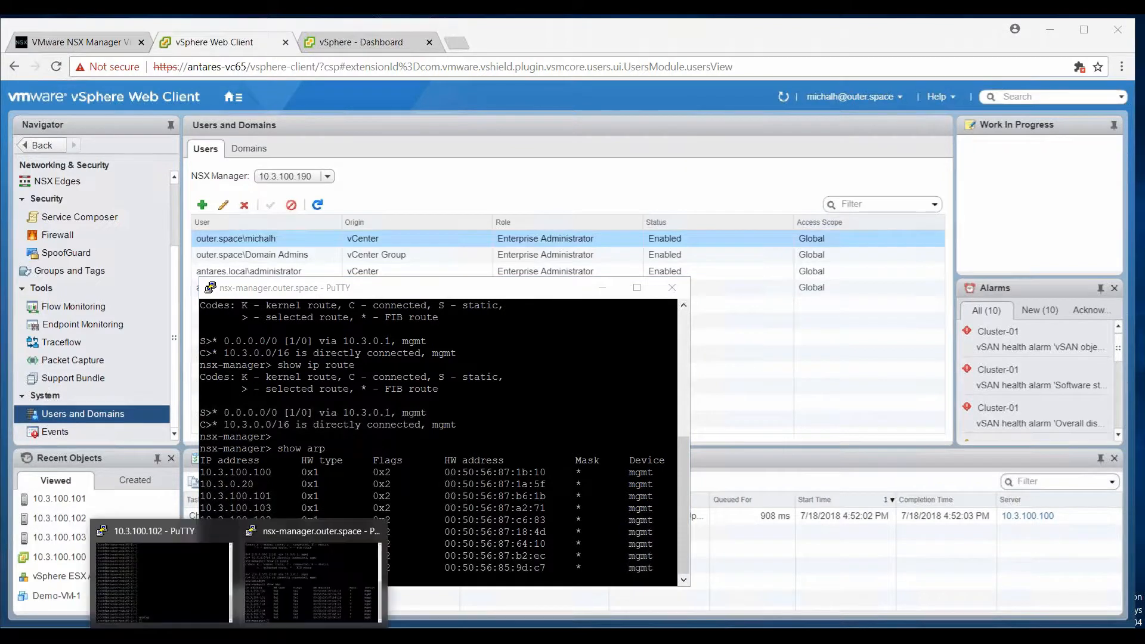
{"action": "left_click", "coordinate": [189, 589]}
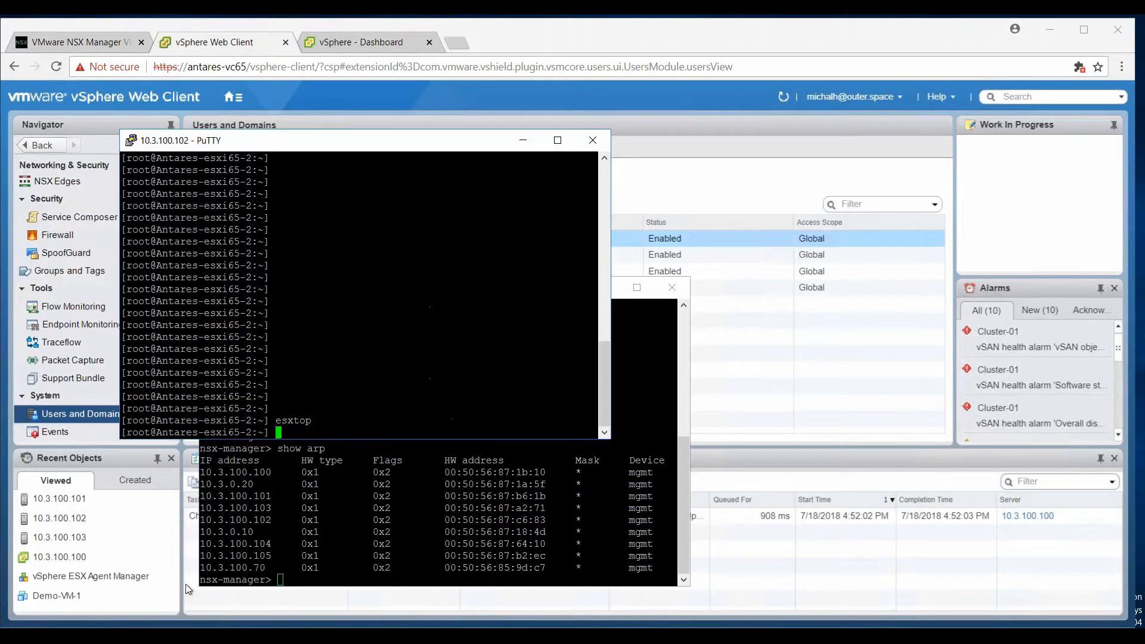
{"action": "right_click", "coordinate": [315, 377]}
{"action": "key", "text": "Up"}
{"action": "key", "text": "Return"}
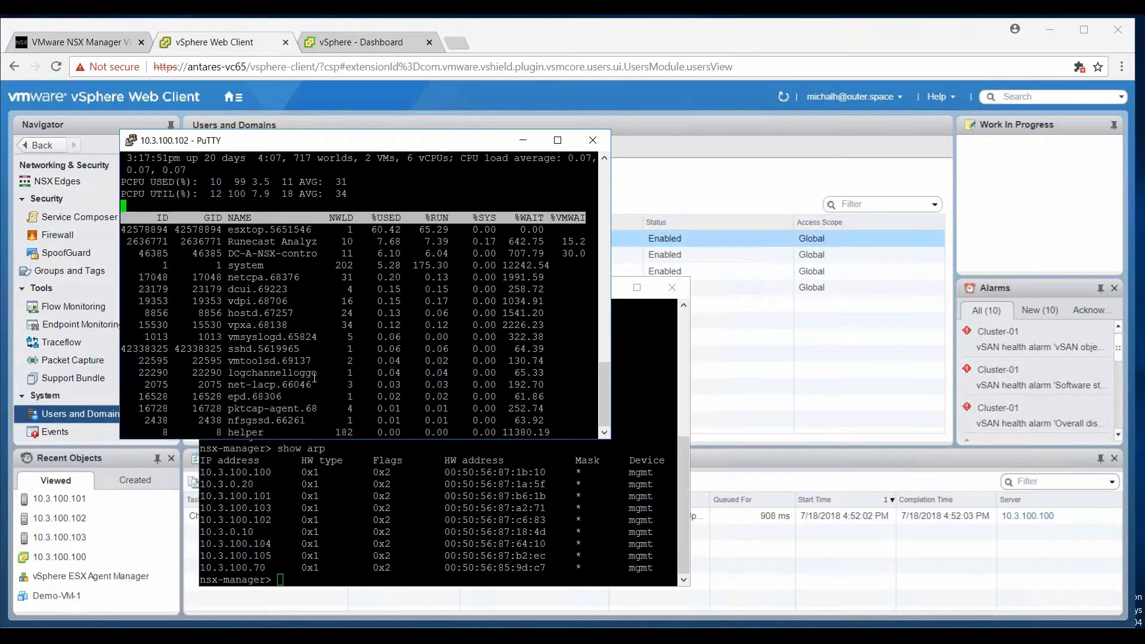
{"action": "key", "text": "n"}
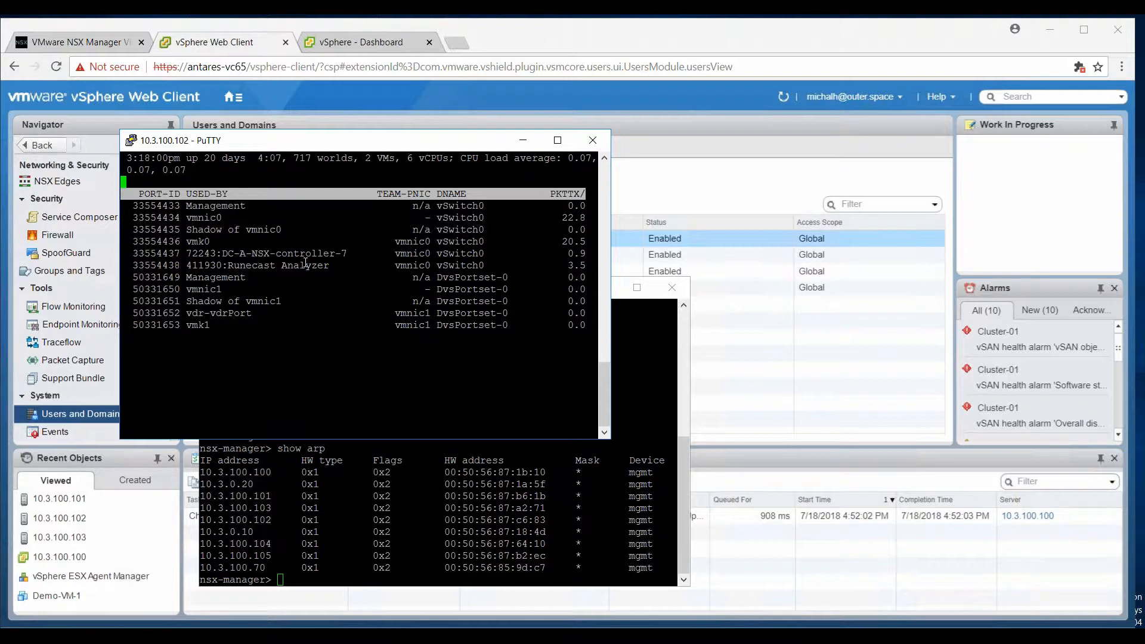
{"action": "left_click_drag", "start_coordinate": [227, 253], "coordinate": [340, 254]}
{"action": "left_click", "coordinate": [232, 43]}
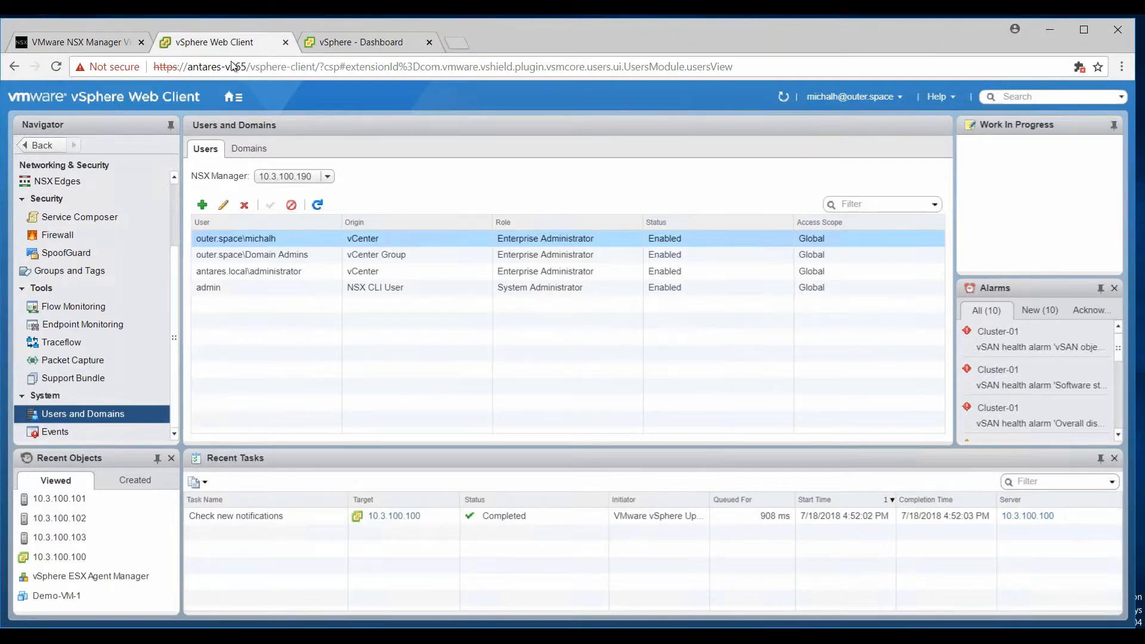
Show NSX Installation and Upgrade, with manager 10.3.100.190 and controller DC-A connected.
{"action": "left_click", "coordinate": [233, 98]}
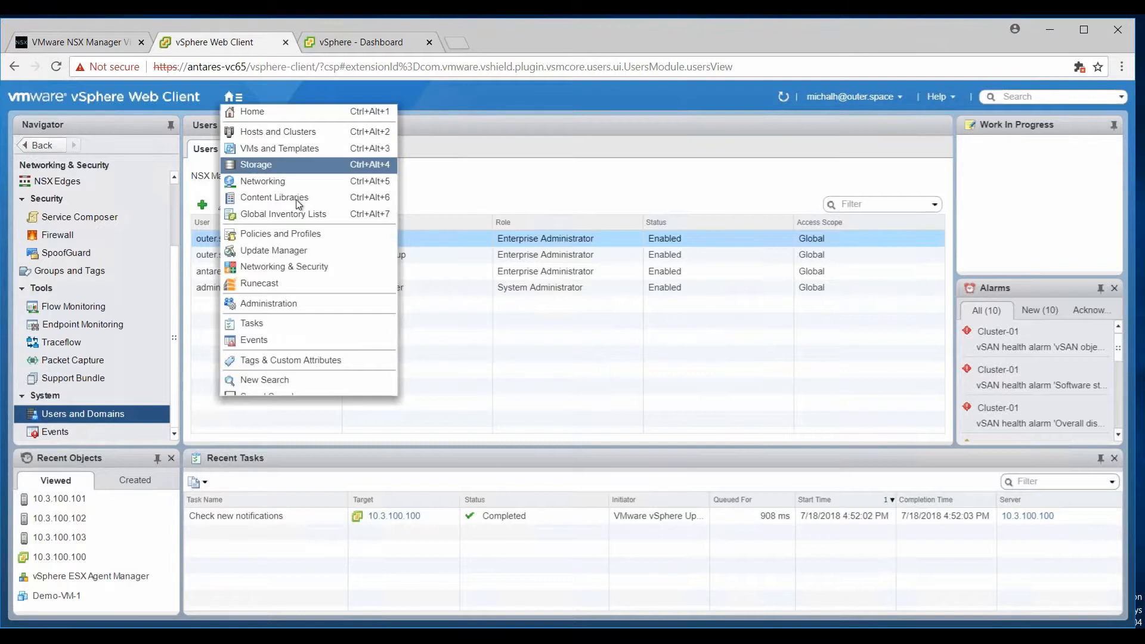
{"action": "left_click", "coordinate": [295, 265]}
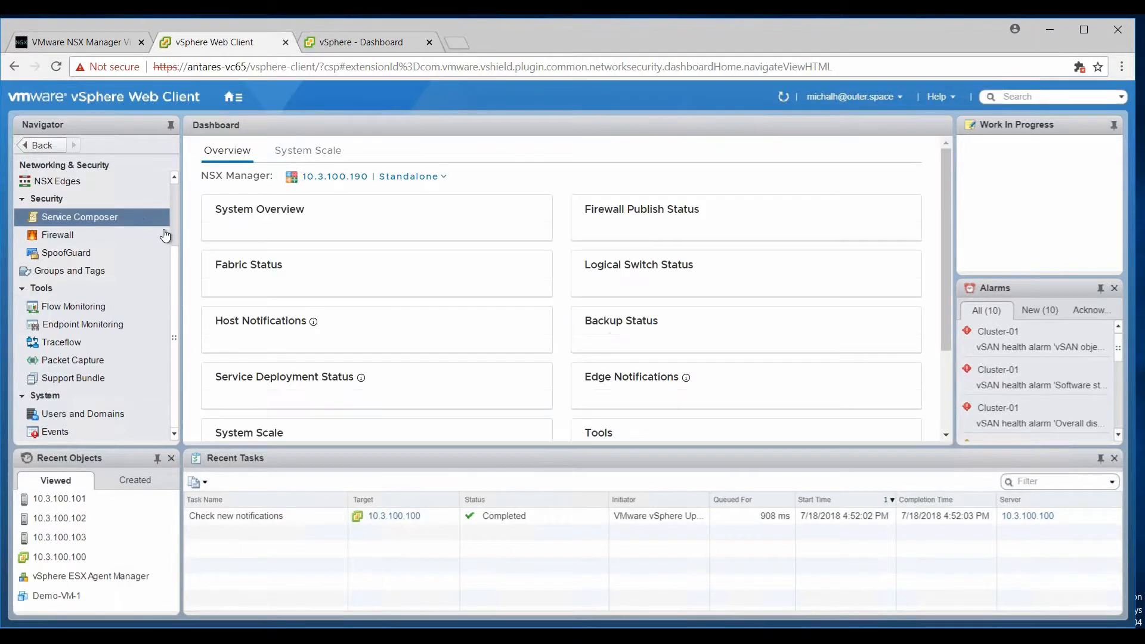
{"action": "scroll", "coordinate": [167, 177], "scroll_direction": "up", "scroll_amount": 3}
{"action": "left_click", "coordinate": [126, 220]}
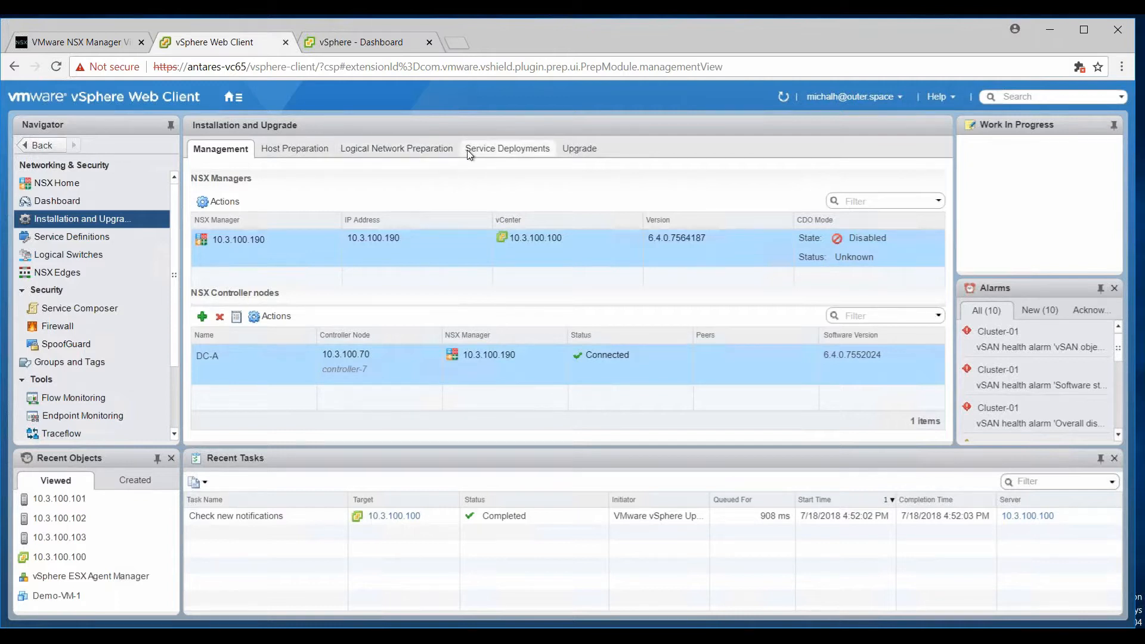
Inspect VXLAN transport status of Cluster-02, Cluster-01 and Not Ready host 10.3.100.104, then return to PuTTY.
{"action": "left_click", "coordinate": [440, 149]}
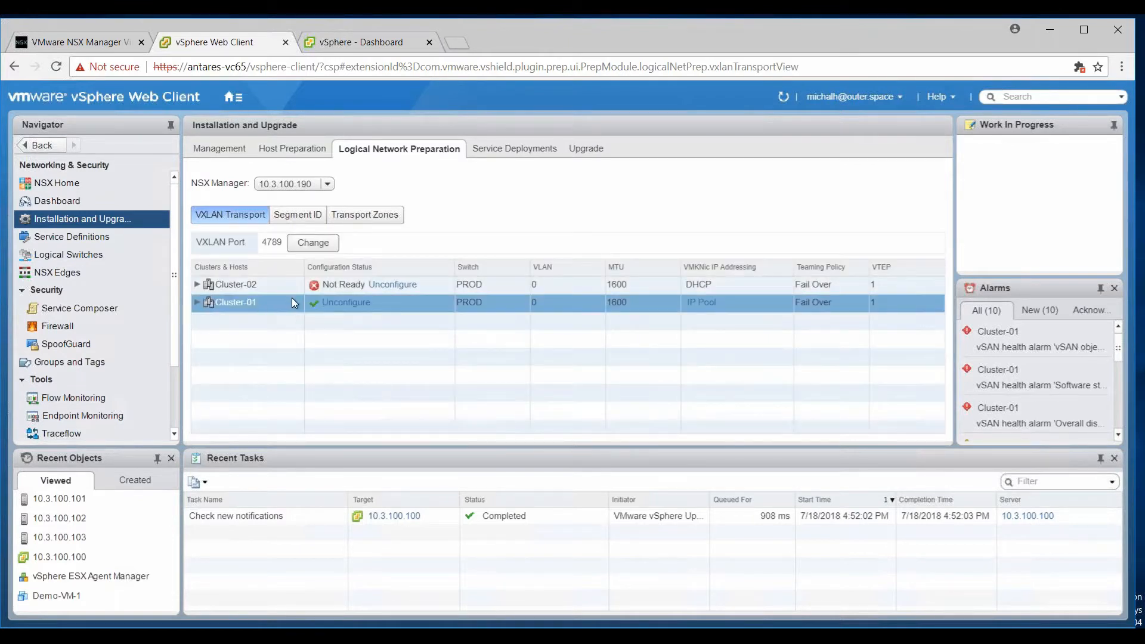
{"action": "left_click", "coordinate": [247, 287]}
{"action": "left_click", "coordinate": [197, 285]}
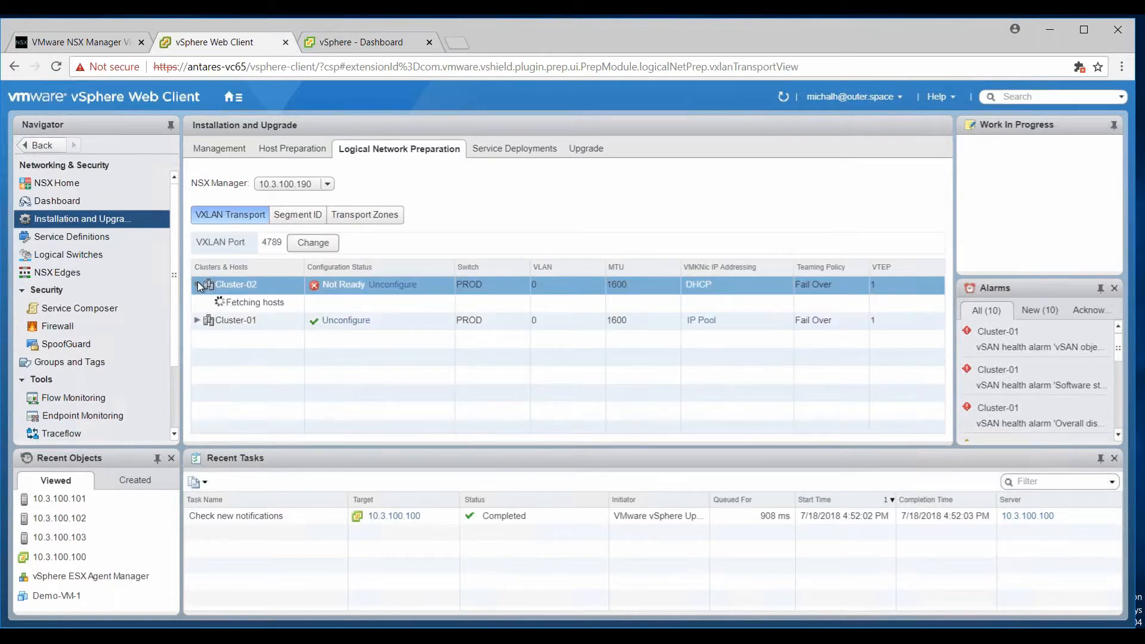
{"action": "left_click", "coordinate": [322, 337]}
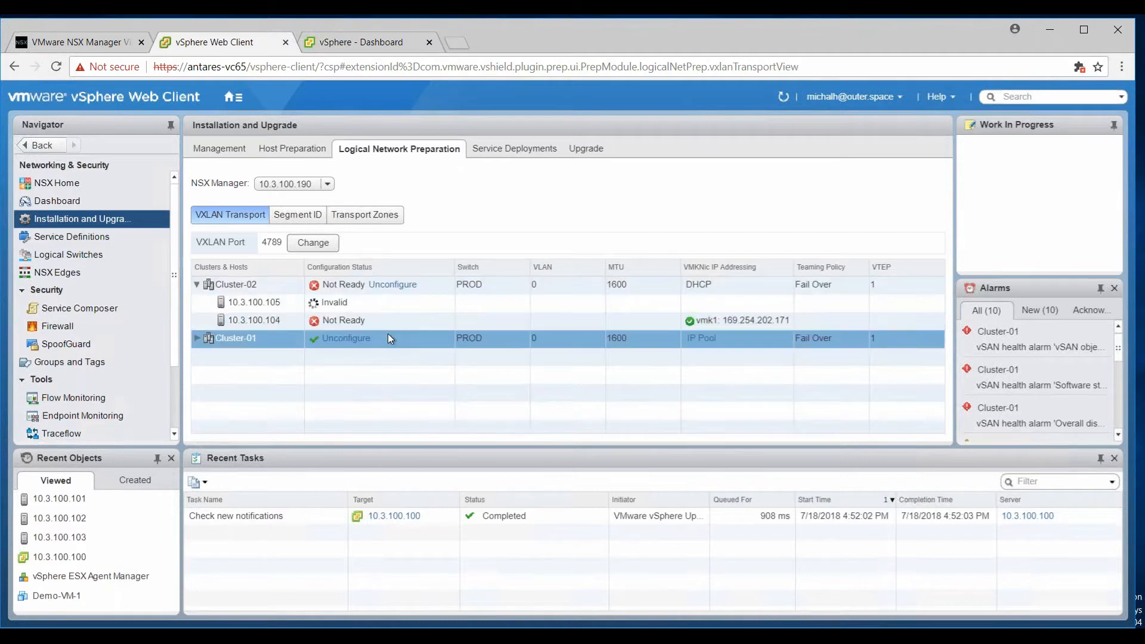
{"action": "left_click", "coordinate": [560, 324]}
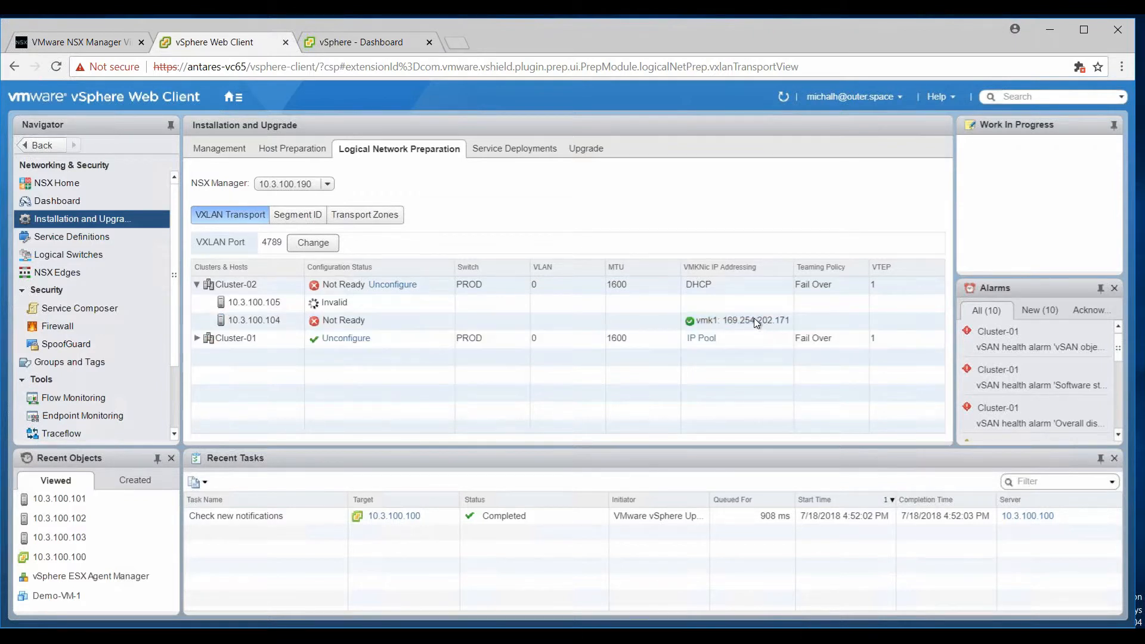
{"action": "left_click", "coordinate": [724, 317]}
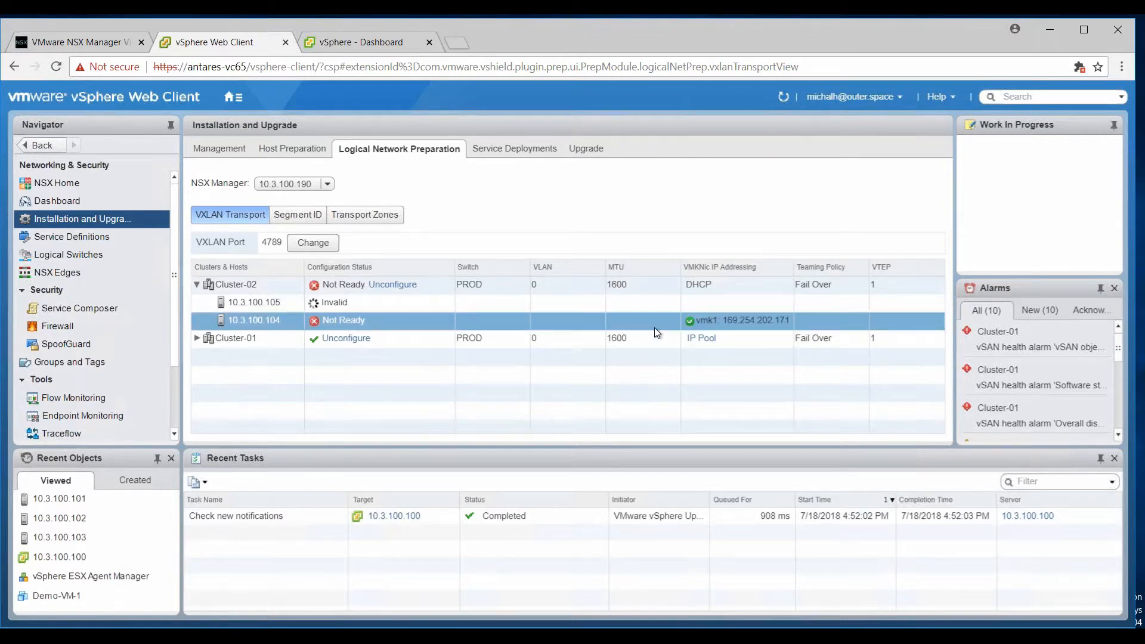
{"action": "left_click", "coordinate": [652, 332]}
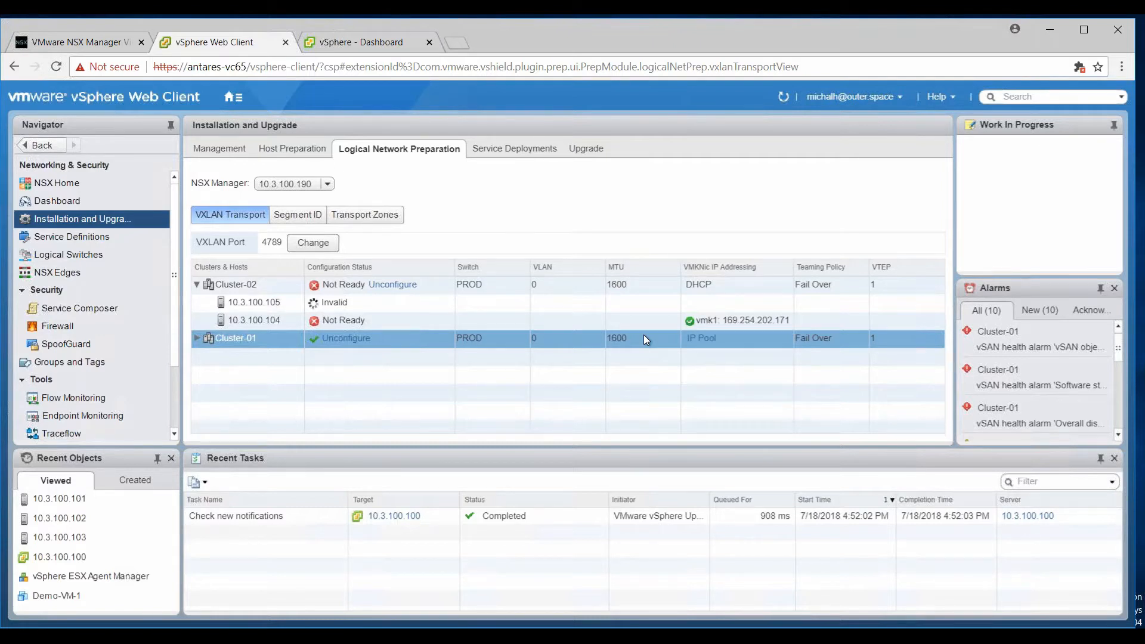
{"action": "key", "text": "alt+Tab"}
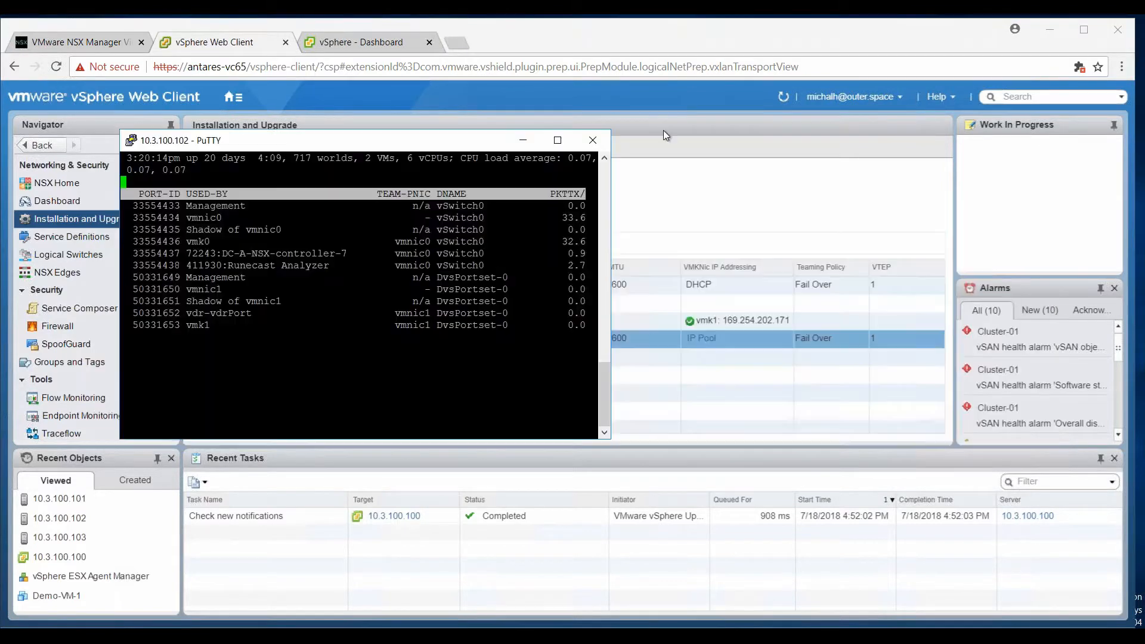
Minimize the remote desktop and switch to Chrome's session-expired Runecast login page, focusing the username.
{"action": "mouse_move", "coordinate": [692, 16]}
{"action": "left_click", "coordinate": [750, 23]}
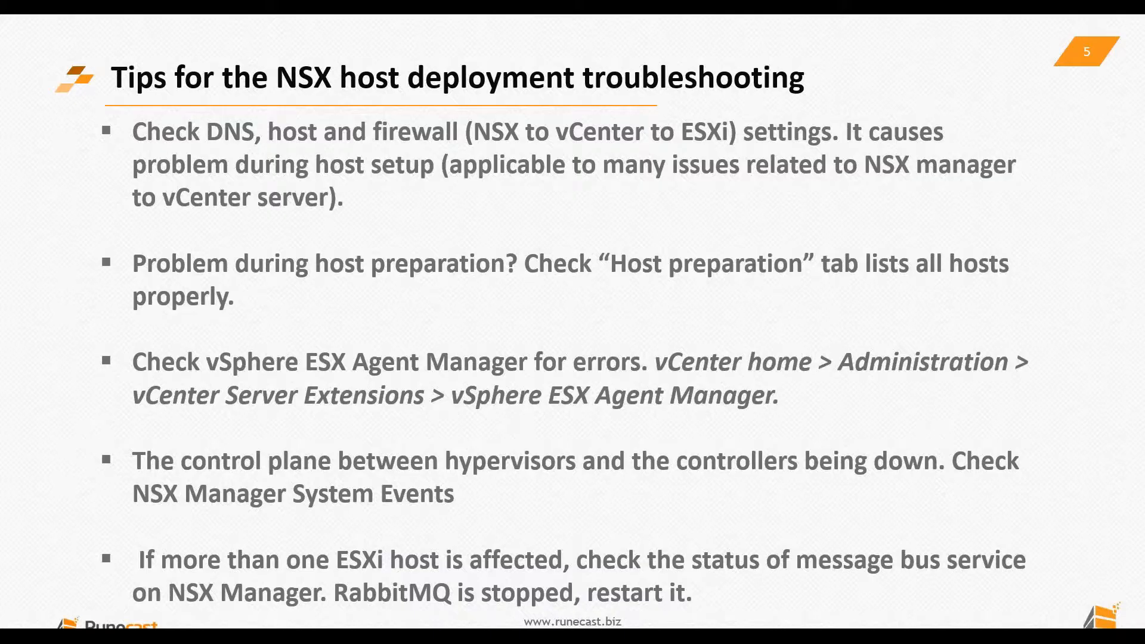
{"action": "key", "text": "alt+Tab"}
{"action": "key", "text": "alt+Tab"}
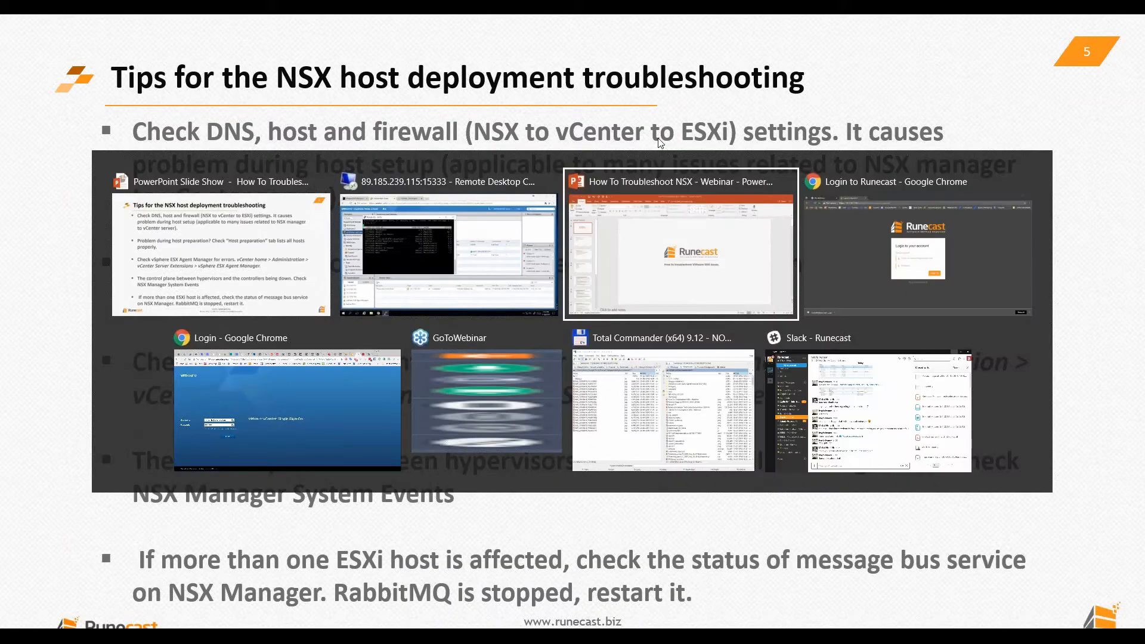
{"action": "key", "text": "alt+Tab"}
{"action": "left_click", "coordinate": [532, 340]}
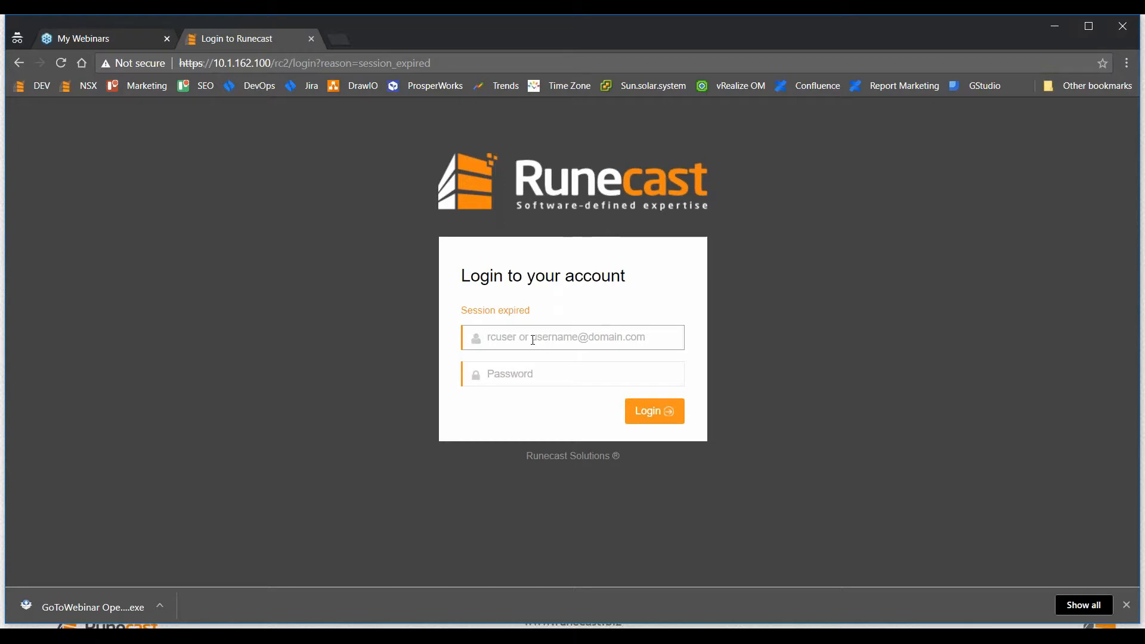
Log in to Runecast Analyzer with the username and password.
{"action": "type", "text": "rcuser"}
{"action": "key", "text": "Tab"}
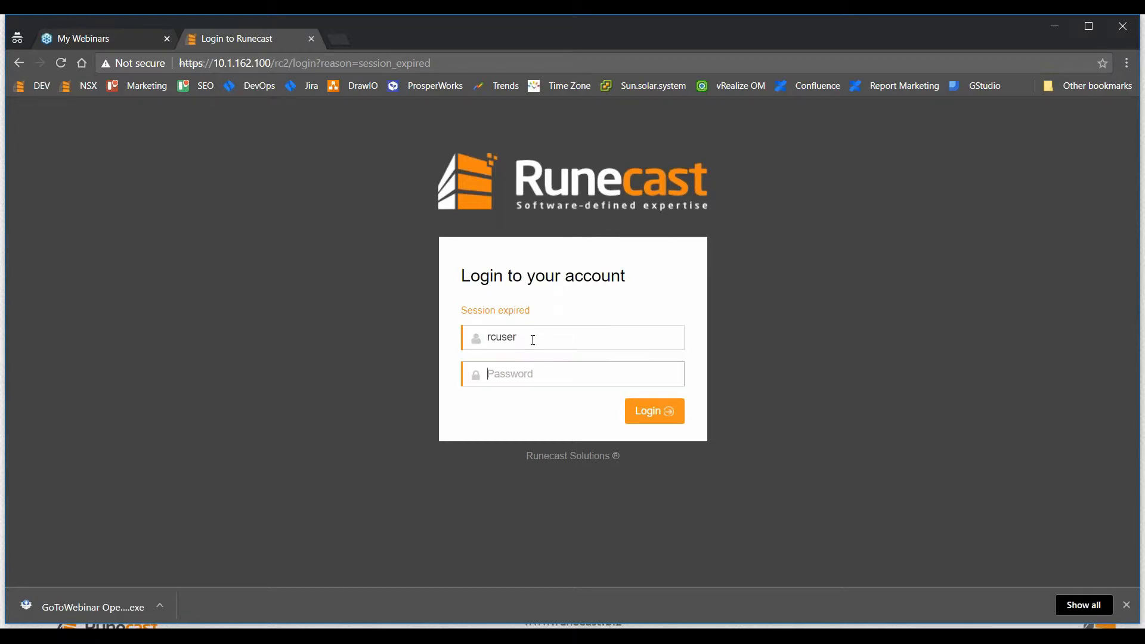
{"action": "type", "text": "Runecast!"}
{"action": "key", "text": "Return"}
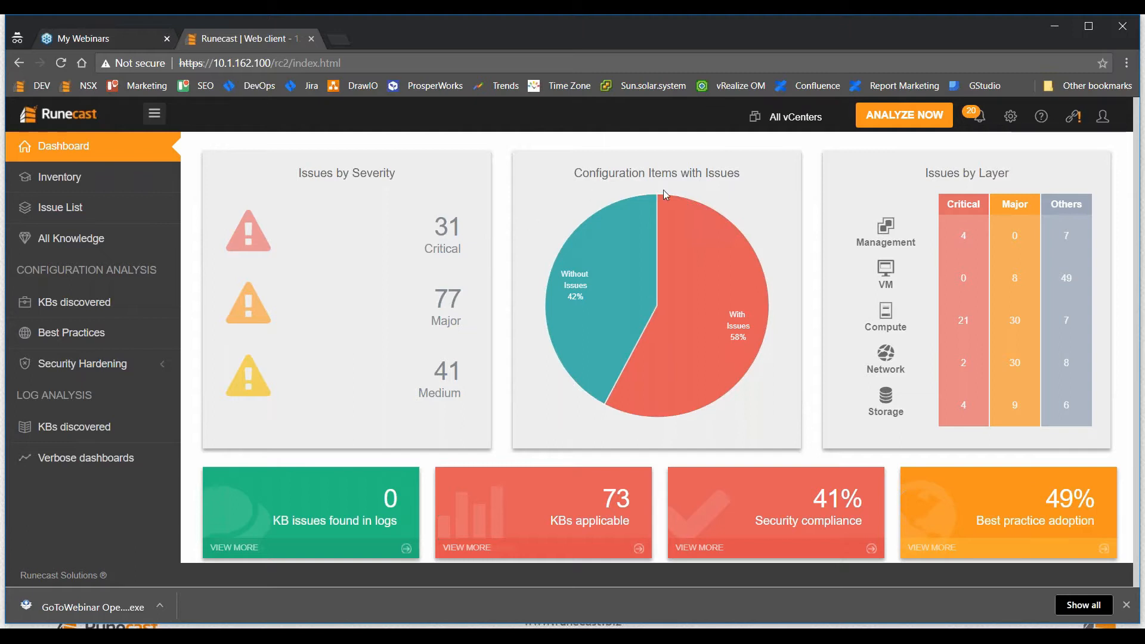
In vCenter Connection settings, cancel editing 10.1.141.100 and choose Remove vCenter for it.
{"action": "left_click", "coordinate": [1009, 131]}
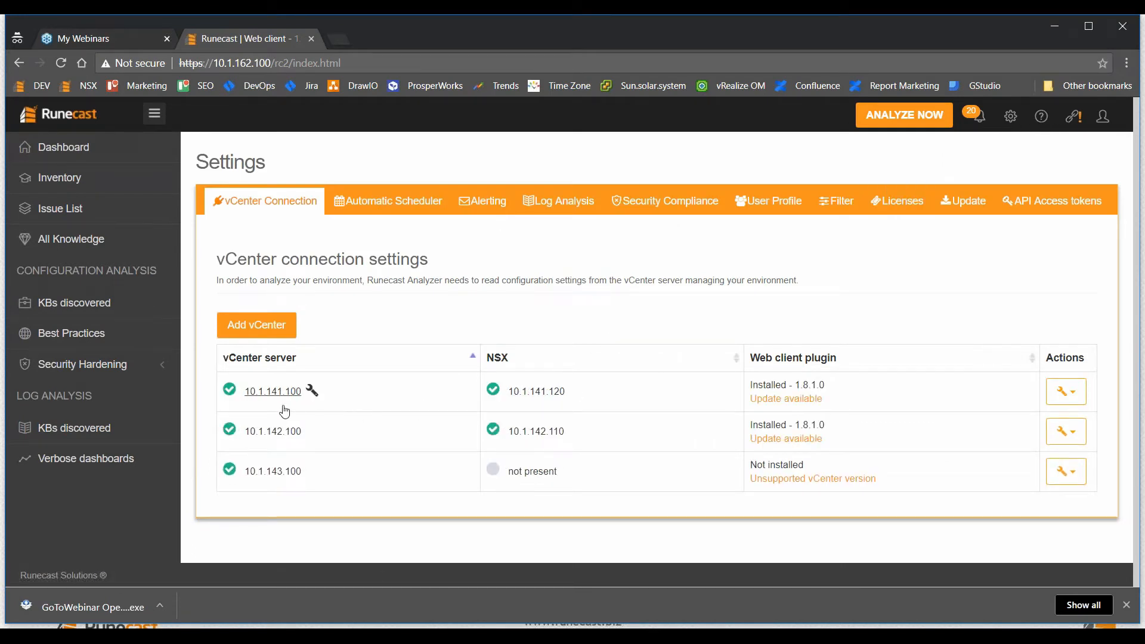
{"action": "left_click_drag", "start_coordinate": [244, 399], "coordinate": [301, 403]}
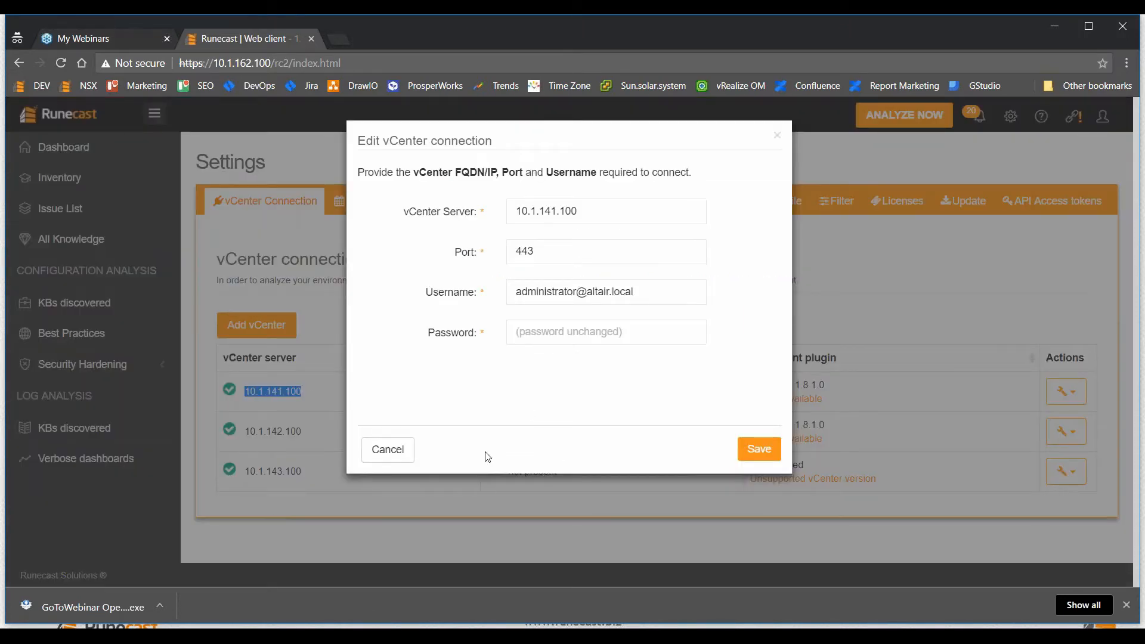
{"action": "left_click", "coordinate": [388, 450]}
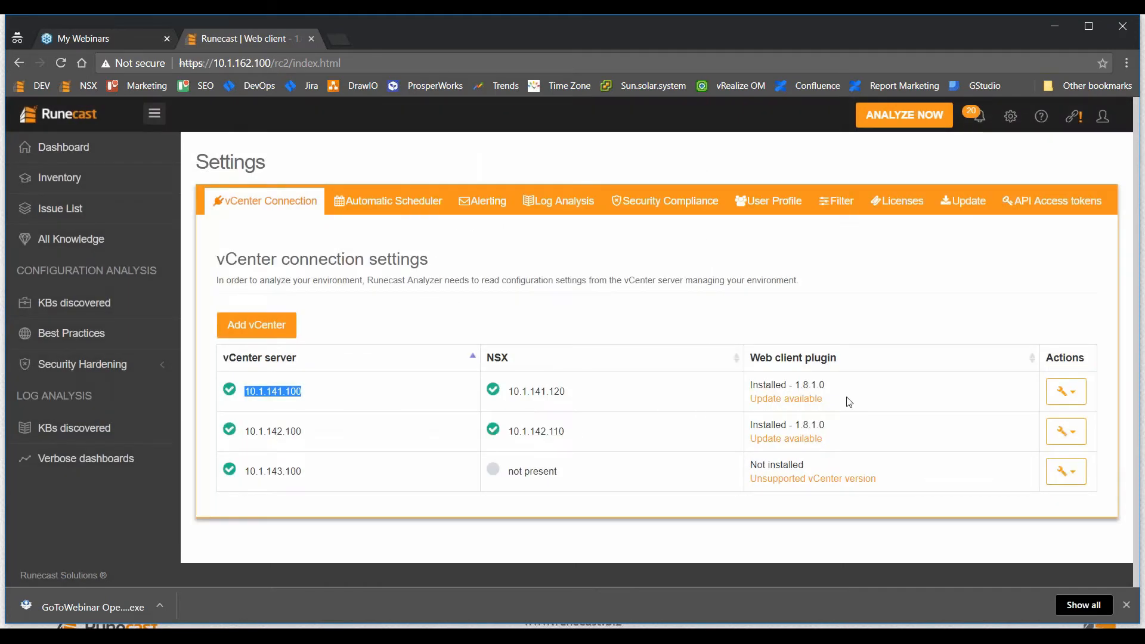
{"action": "left_click", "coordinate": [1066, 392]}
{"action": "left_click", "coordinate": [1037, 451]}
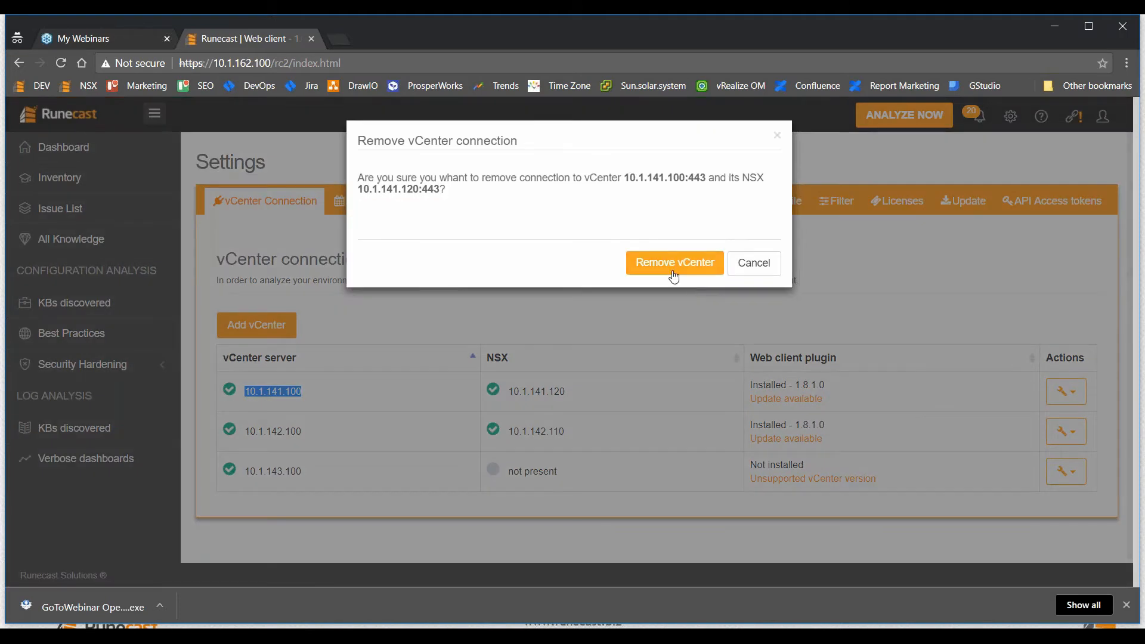
Remove the 10.1.141.100 connection and start re-adding it with server address 10.1.141.100.
{"action": "left_click", "coordinate": [672, 273]}
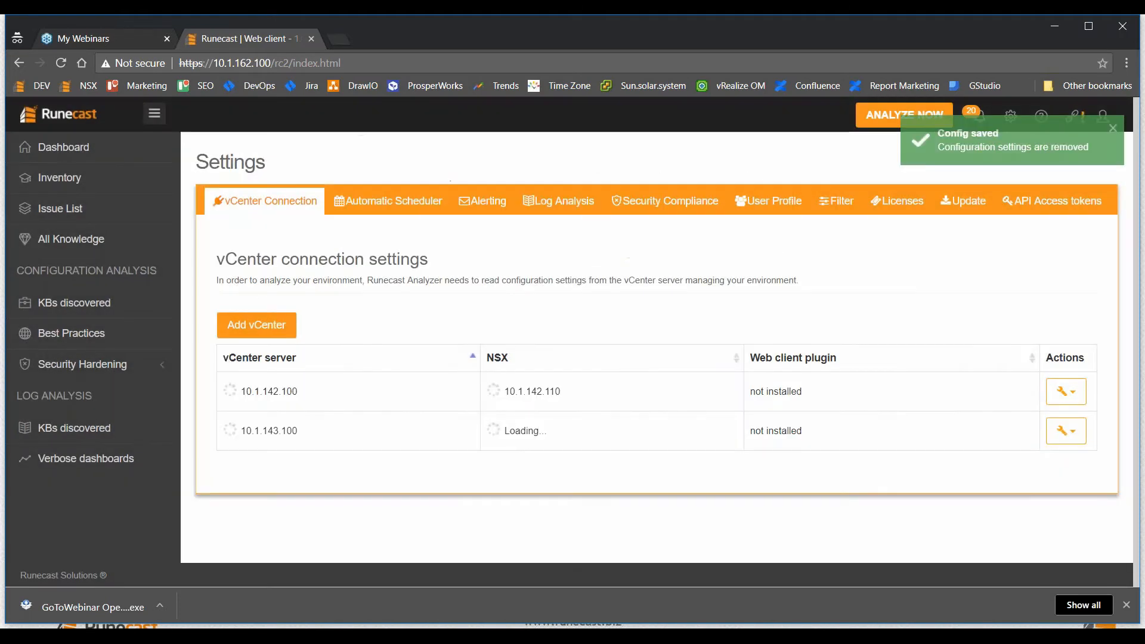
{"action": "left_click", "coordinate": [265, 331]}
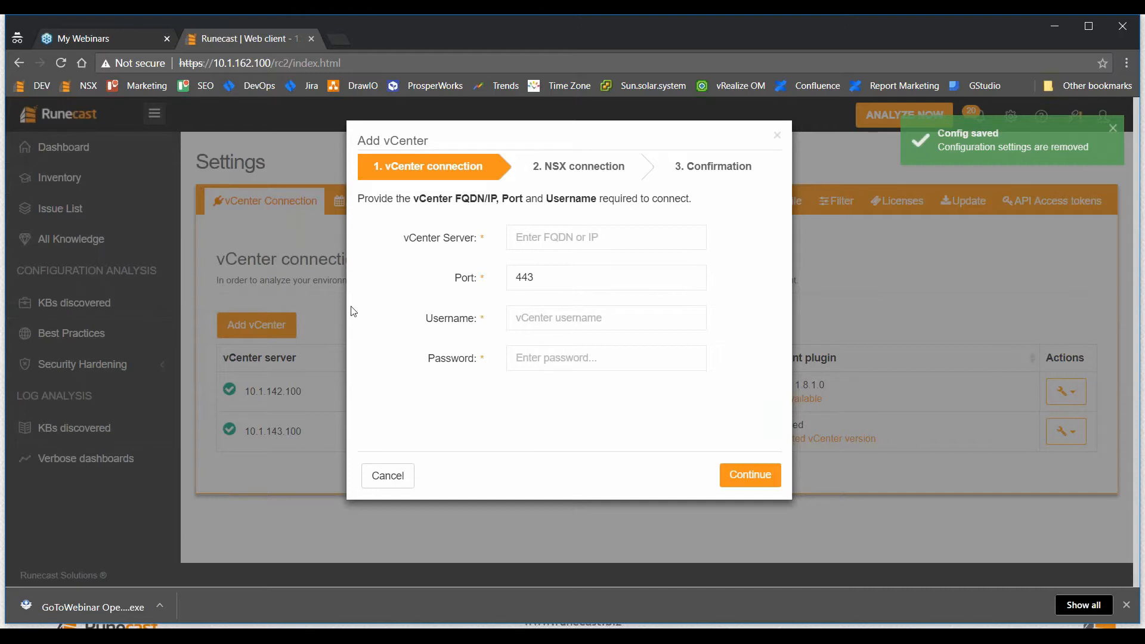
{"action": "left_click", "coordinate": [546, 244]}
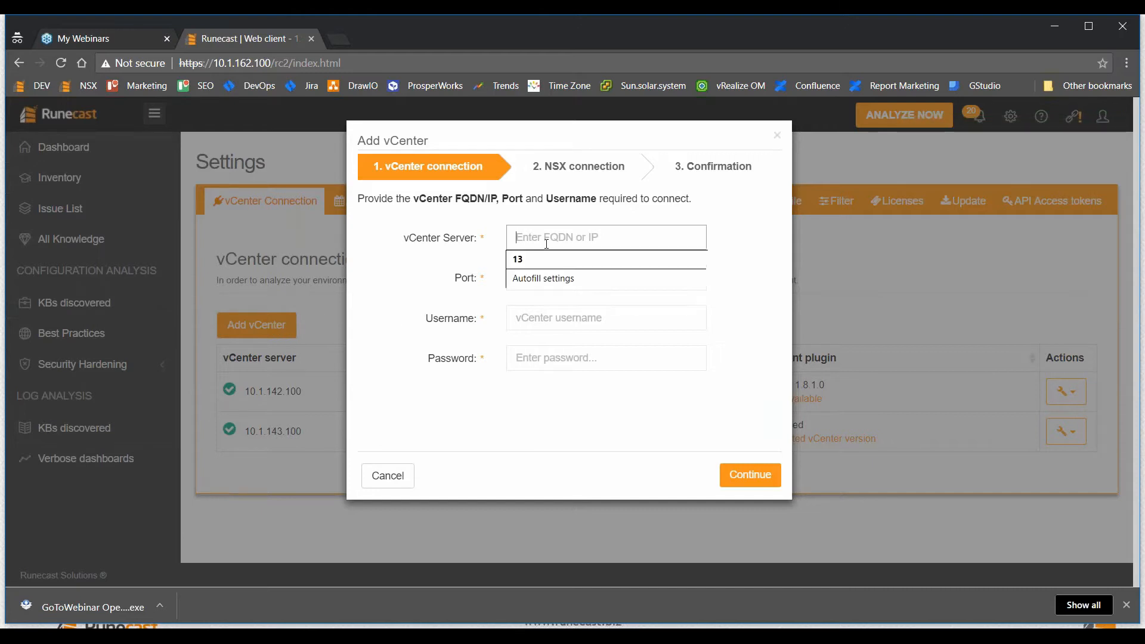
{"action": "type", "text": "10.1.141.100"}
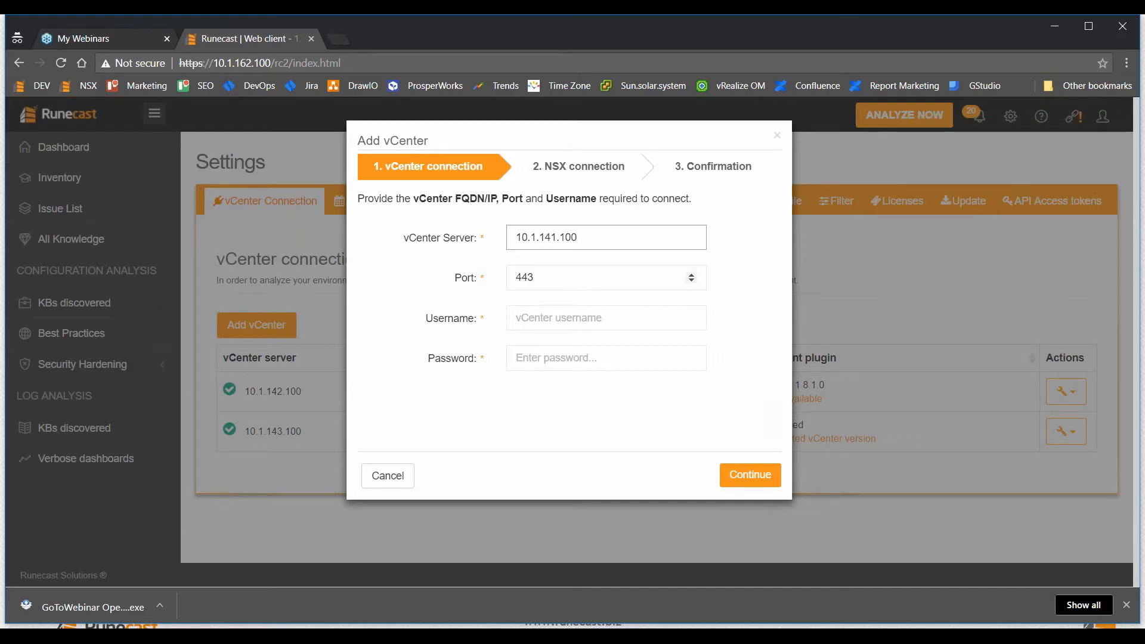
Enter the vCenter administrator username and password and submit the connection details.
{"action": "left_click", "coordinate": [573, 318]}
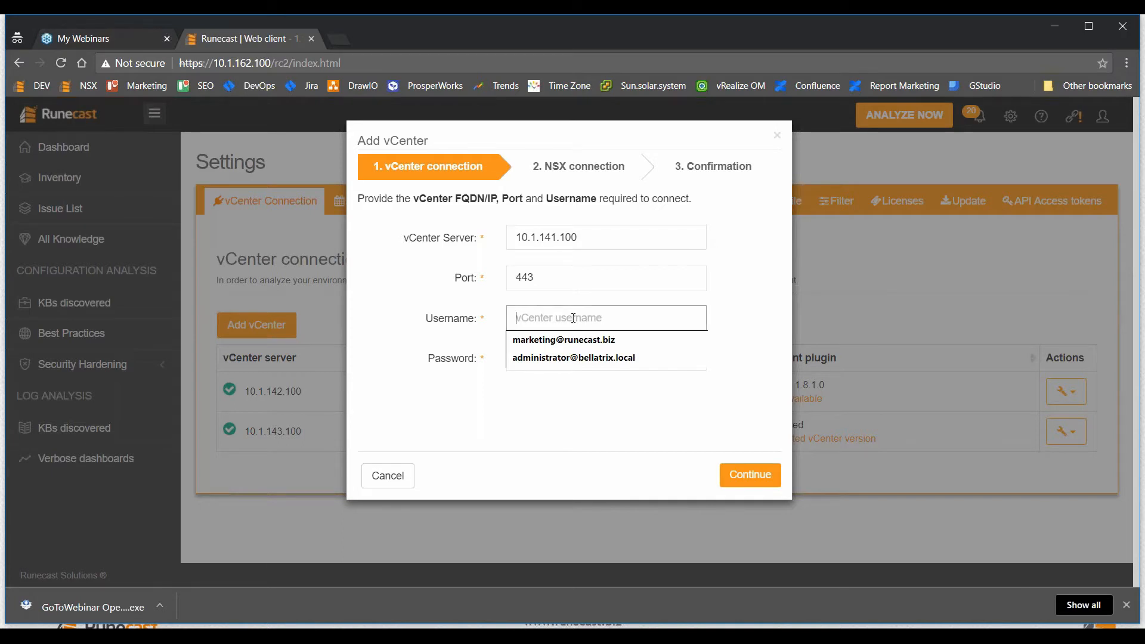
{"action": "type", "text": "adm"}
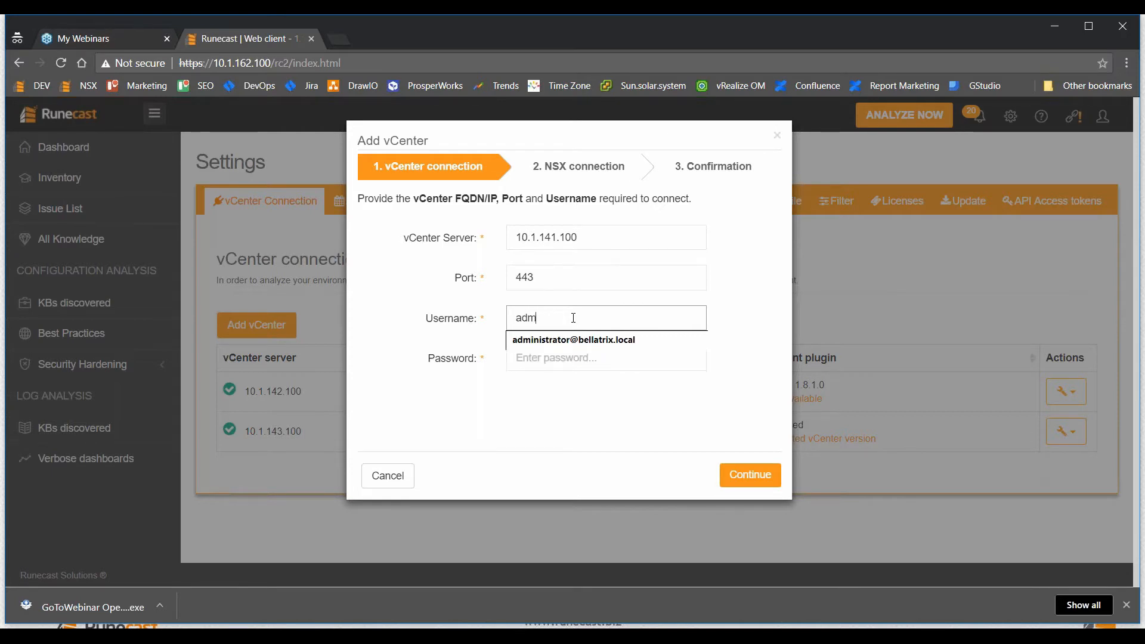
{"action": "type", "text": "inistrator@altair.local"}
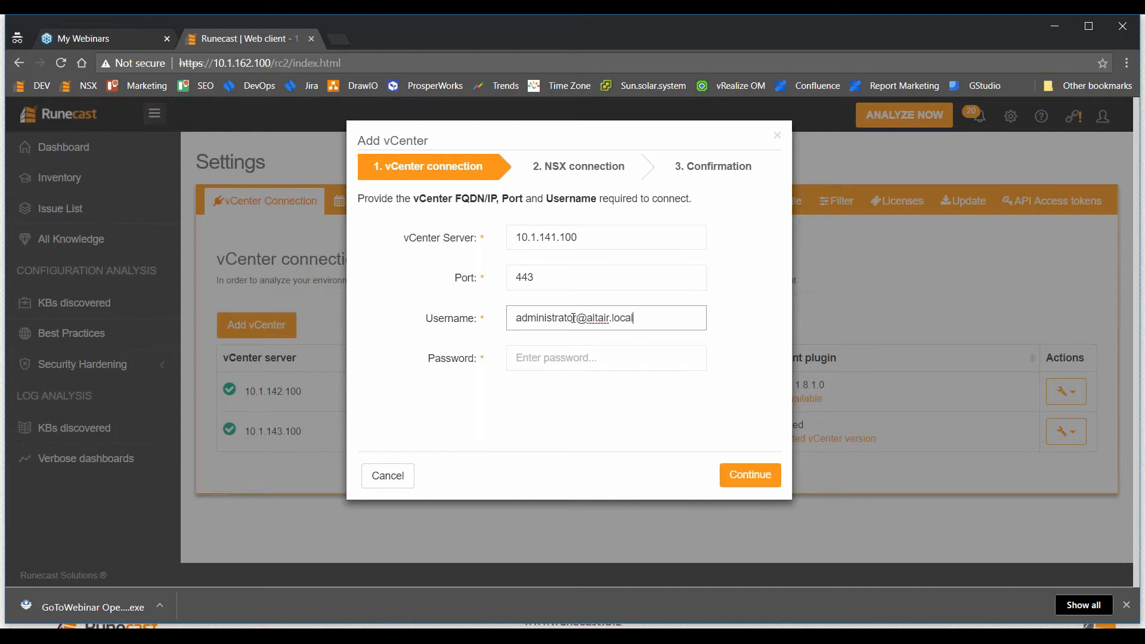
{"action": "key", "text": "Tab"}
{"action": "type", "text": "•••••••••"}
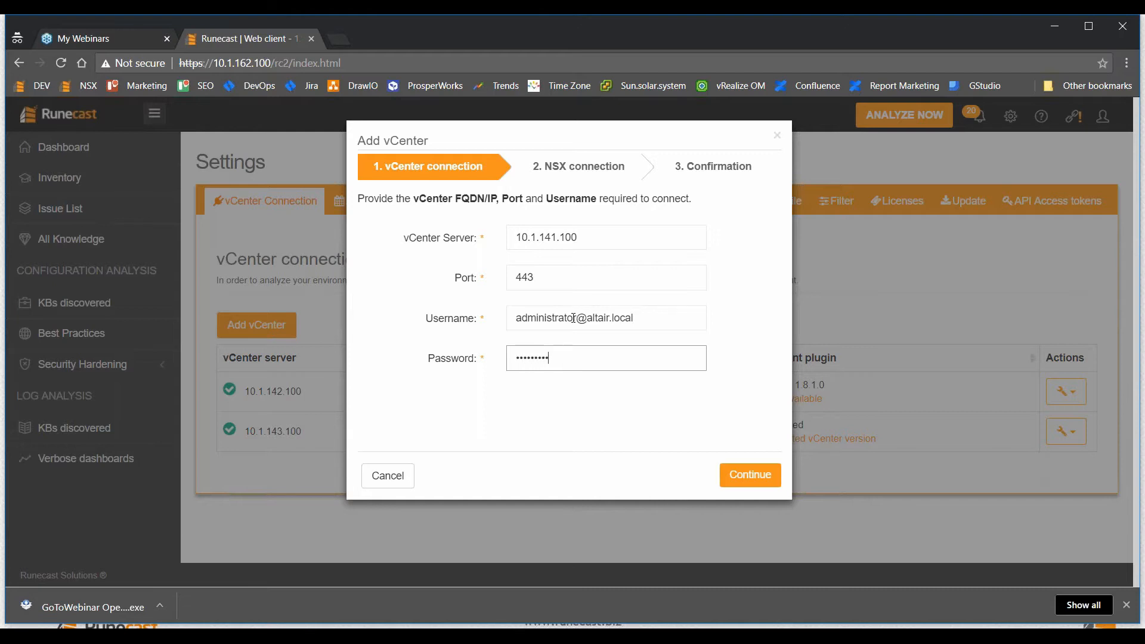
{"action": "left_click", "coordinate": [744, 473]}
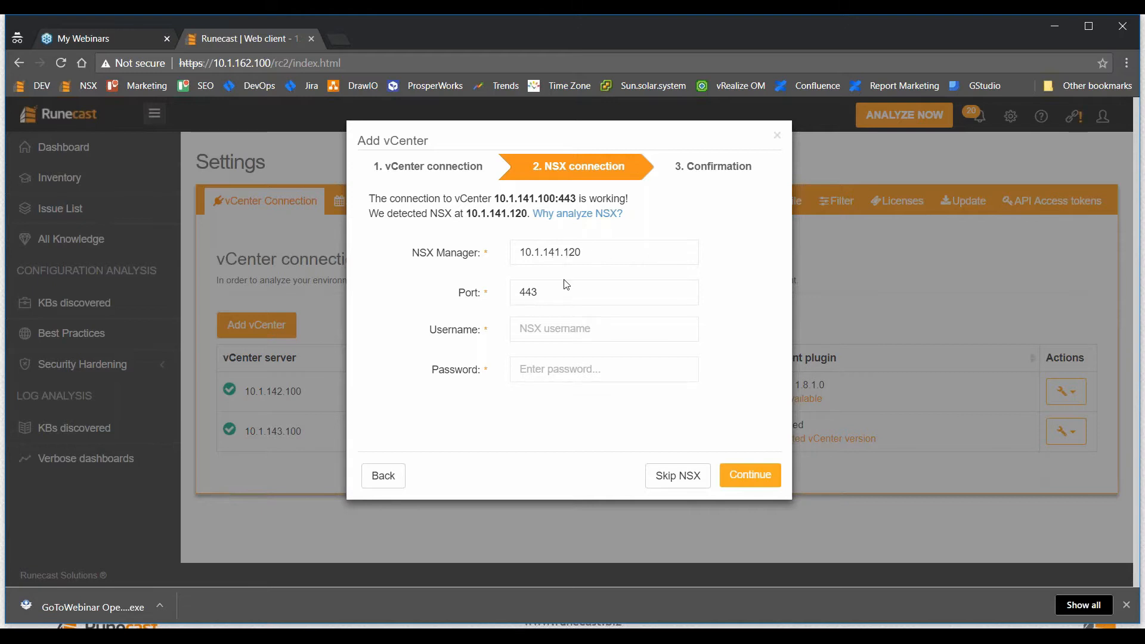
Supply NSX Manager 10.1.141.120 credentials, confirm the vCenter–NSX relationship, and finish the wizard.
{"action": "left_click", "coordinate": [562, 331]}
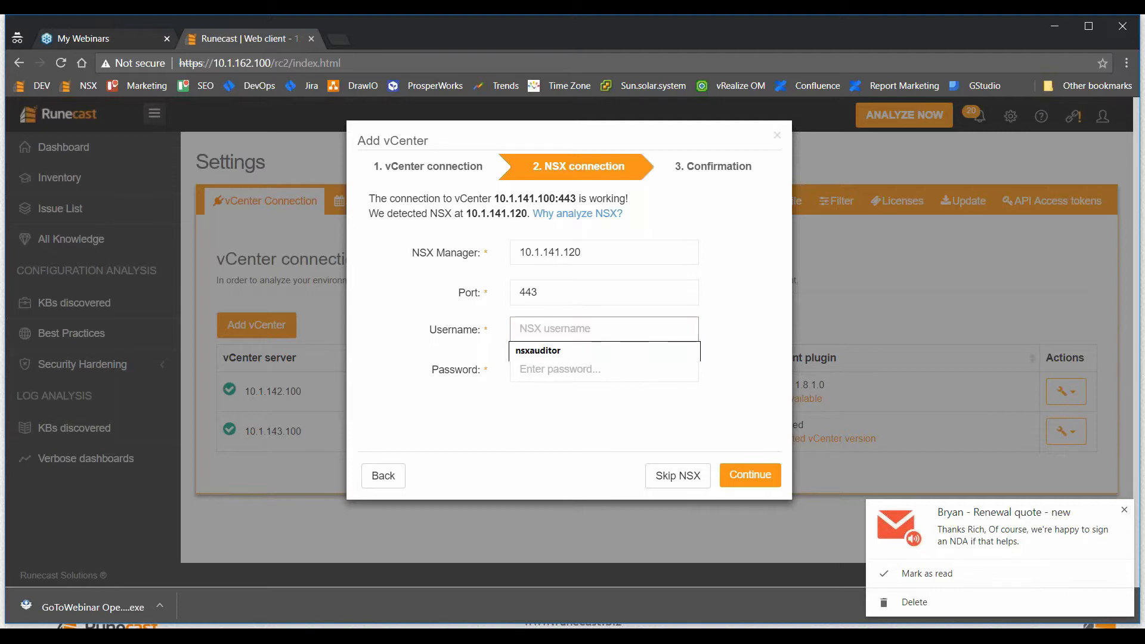
{"action": "left_click", "coordinate": [905, 572]}
{"action": "left_click", "coordinate": [595, 352]}
{"action": "left_click", "coordinate": [582, 370]}
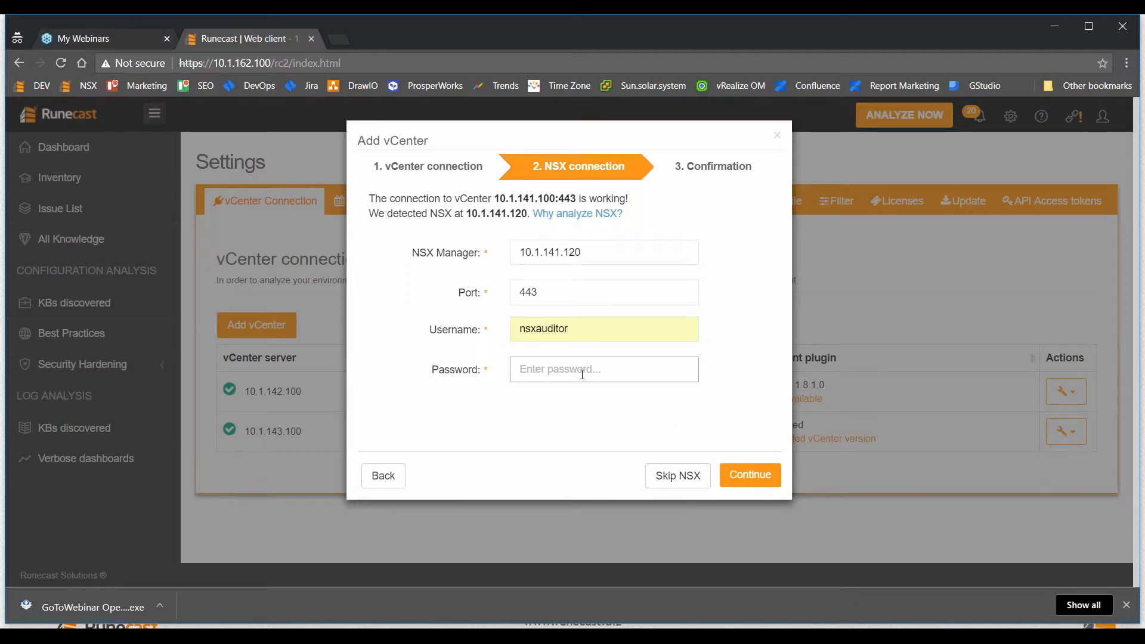
{"action": "type", "text": "•••••••"}
{"action": "left_click", "coordinate": [748, 477]}
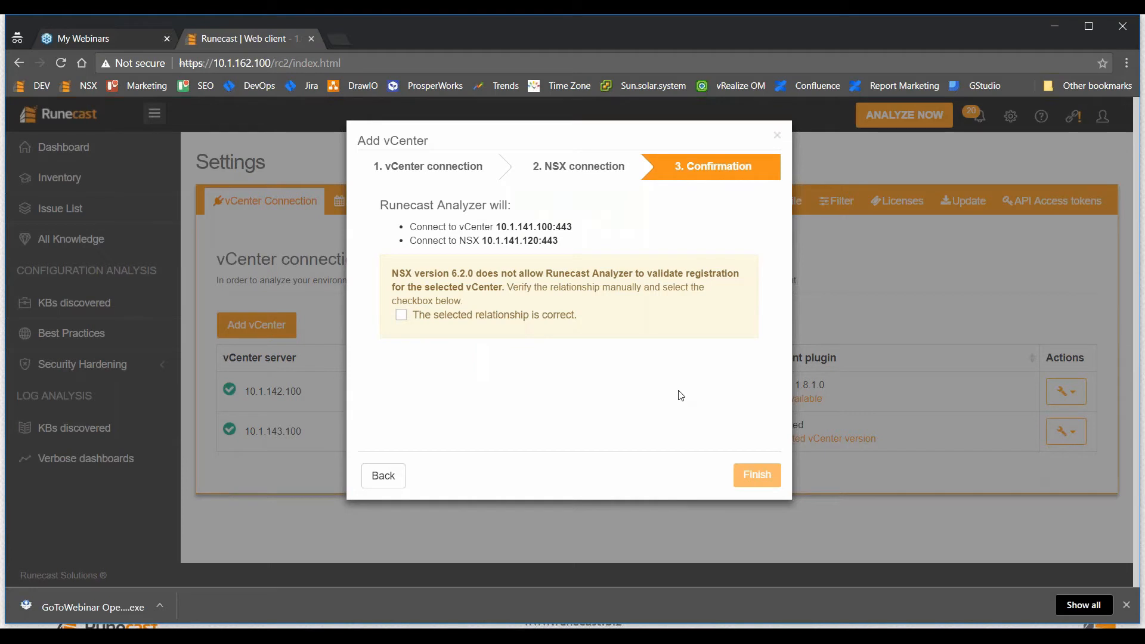
{"action": "left_click", "coordinate": [401, 314]}
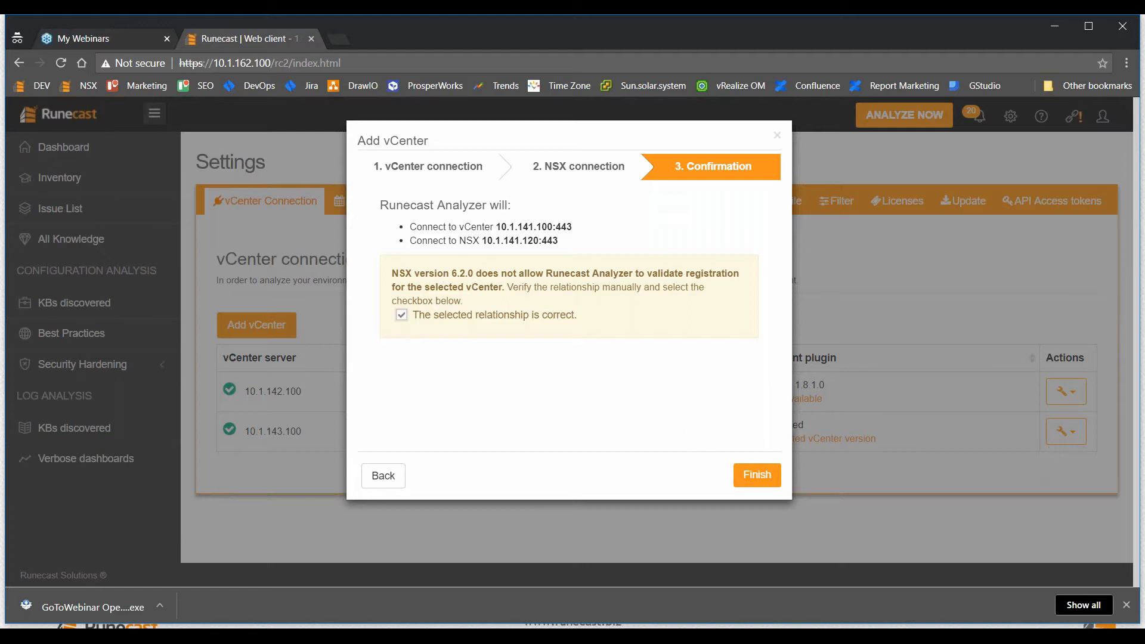
{"action": "left_click", "coordinate": [751, 476]}
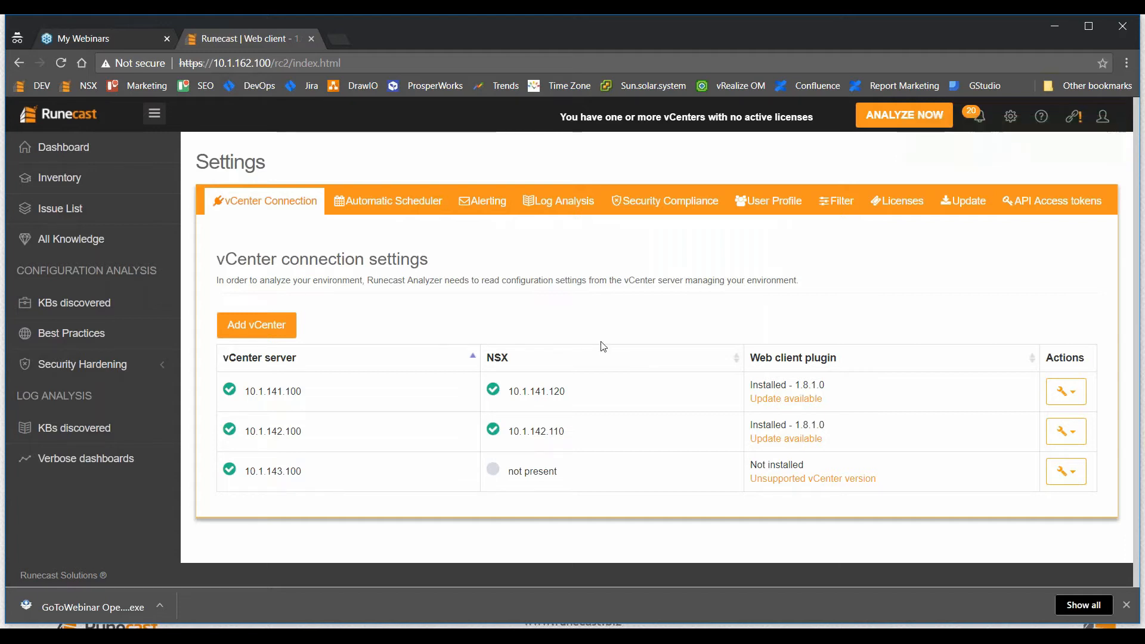
Move all unlicensed hosts under the Trial license (15 hosts, 38 CPUs), then view the Dashboard.
{"action": "left_click", "coordinate": [895, 202]}
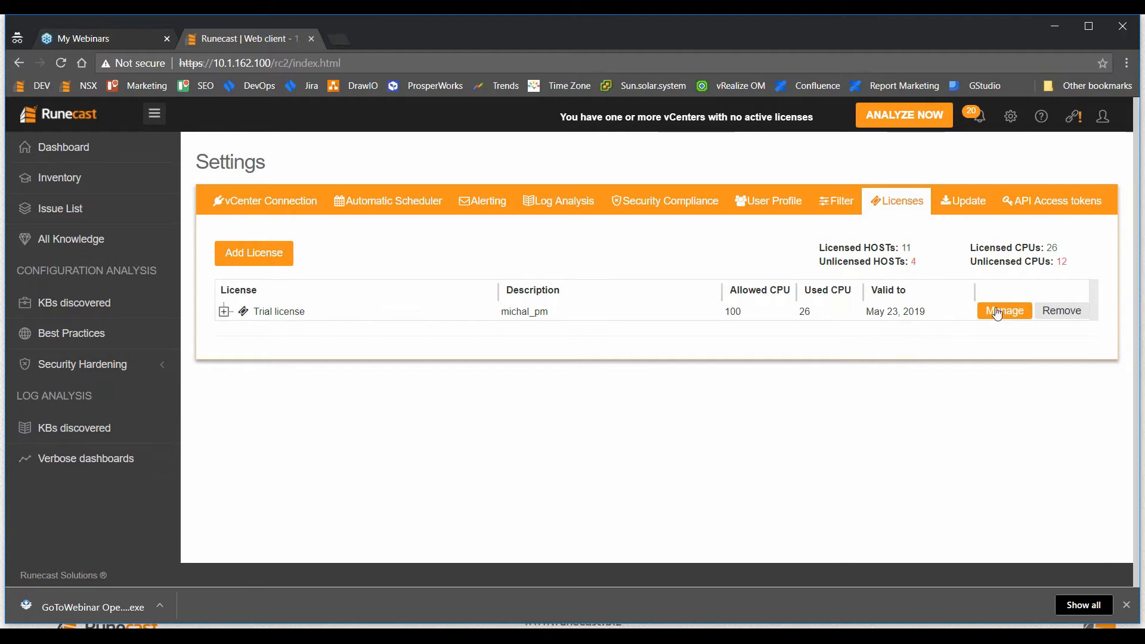
{"action": "left_click", "coordinate": [1004, 310]}
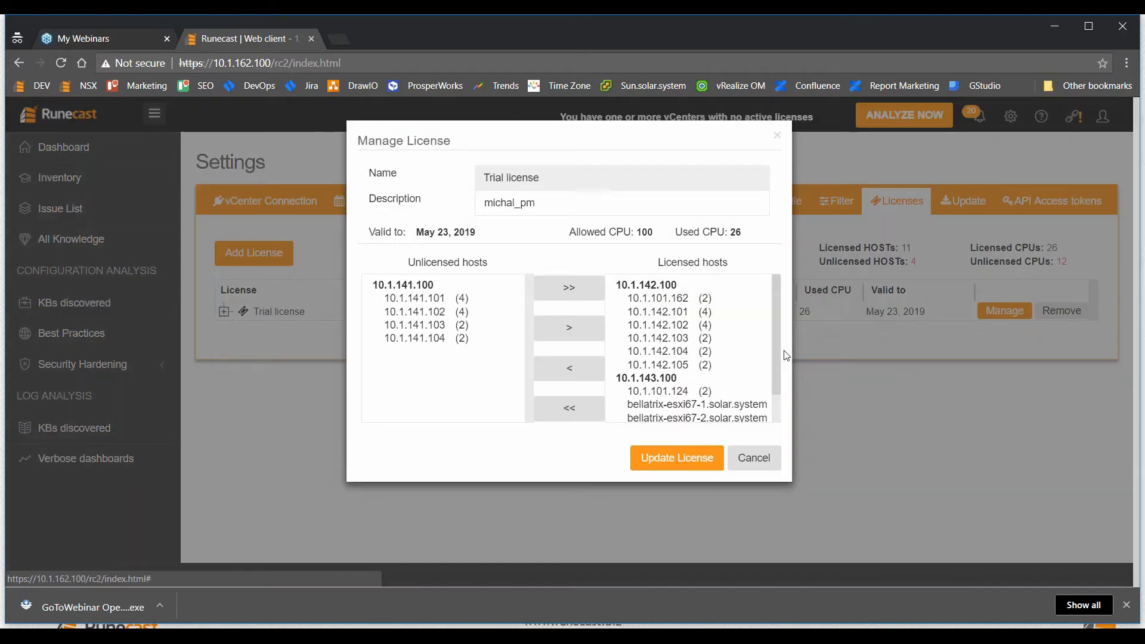
{"action": "left_click", "coordinate": [569, 288]}
{"action": "left_click", "coordinate": [676, 458]}
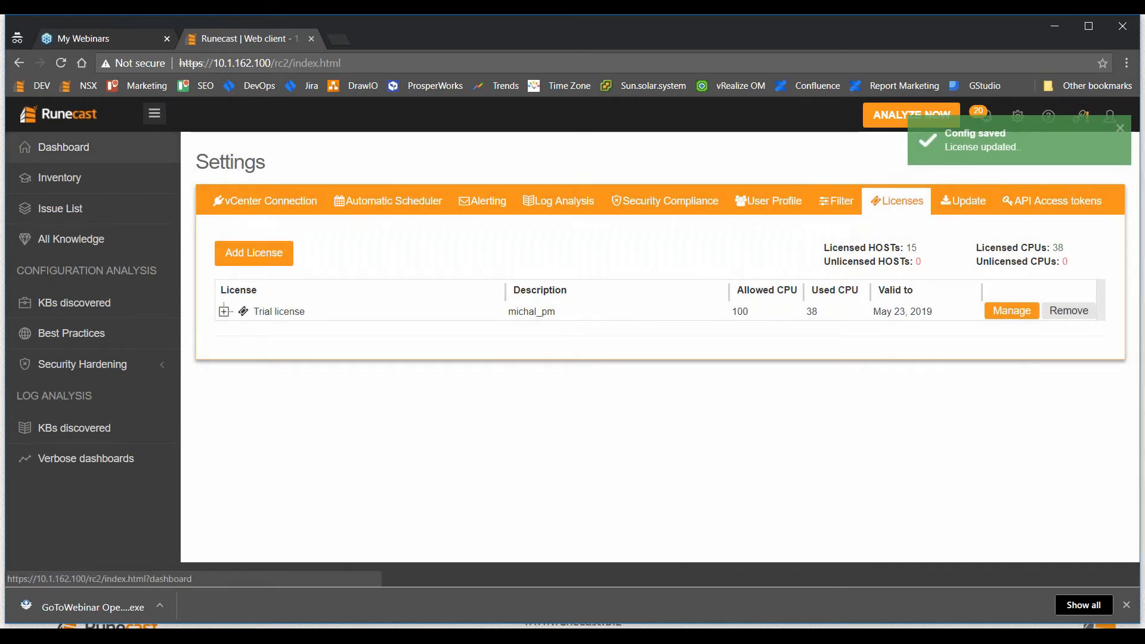
{"action": "left_click", "coordinate": [94, 147]}
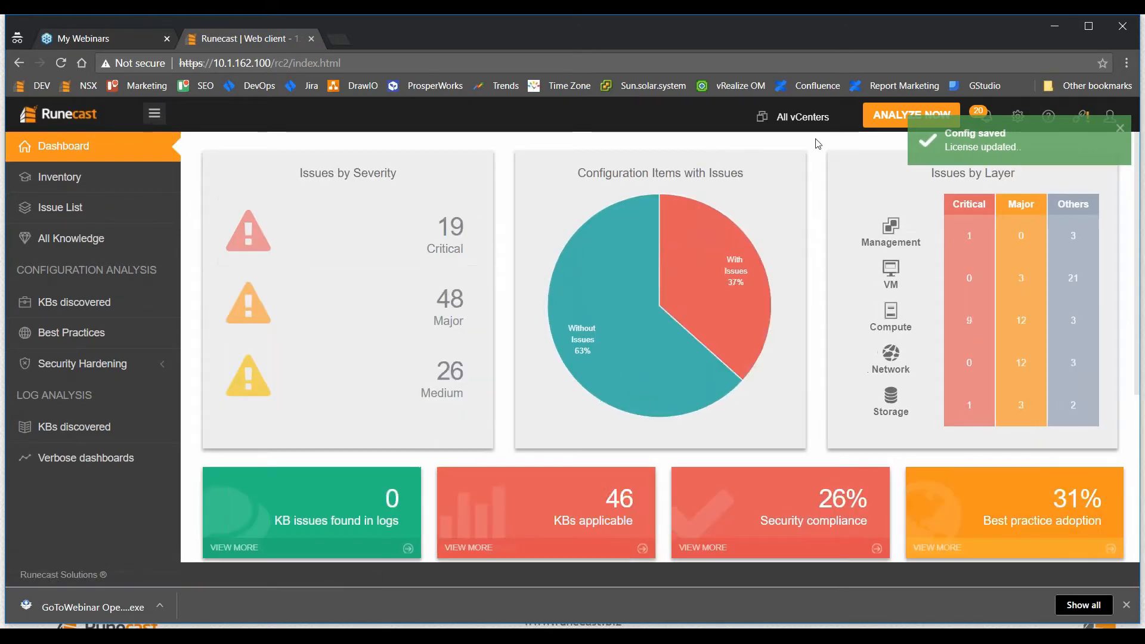
Start an analysis of all three vCenters.
{"action": "left_click", "coordinate": [911, 115]}
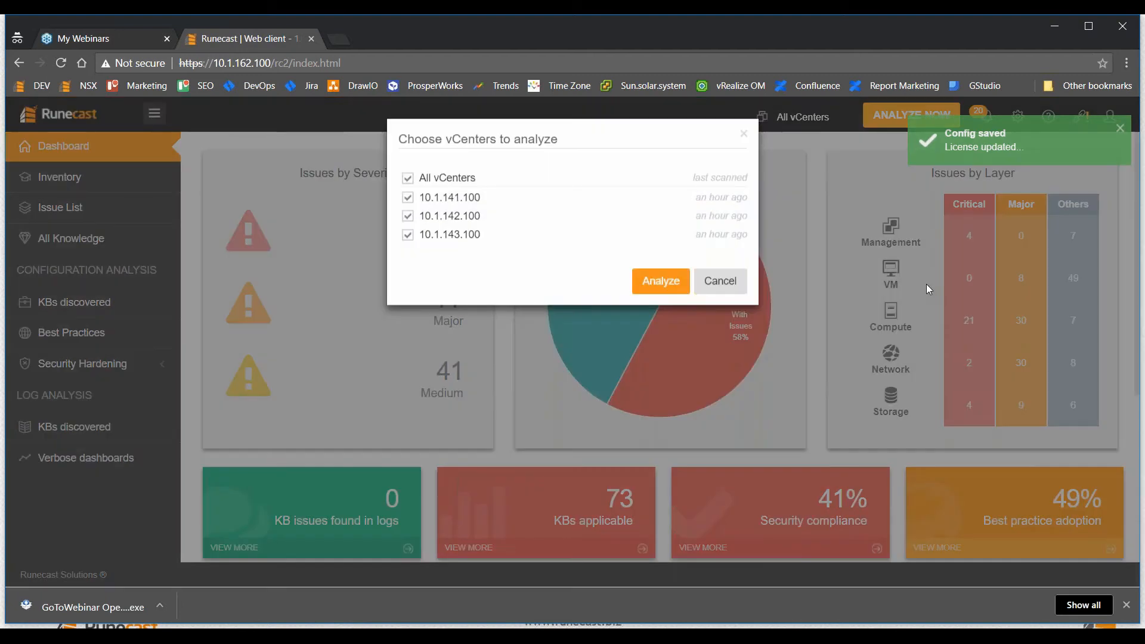
{"action": "left_click", "coordinate": [660, 281]}
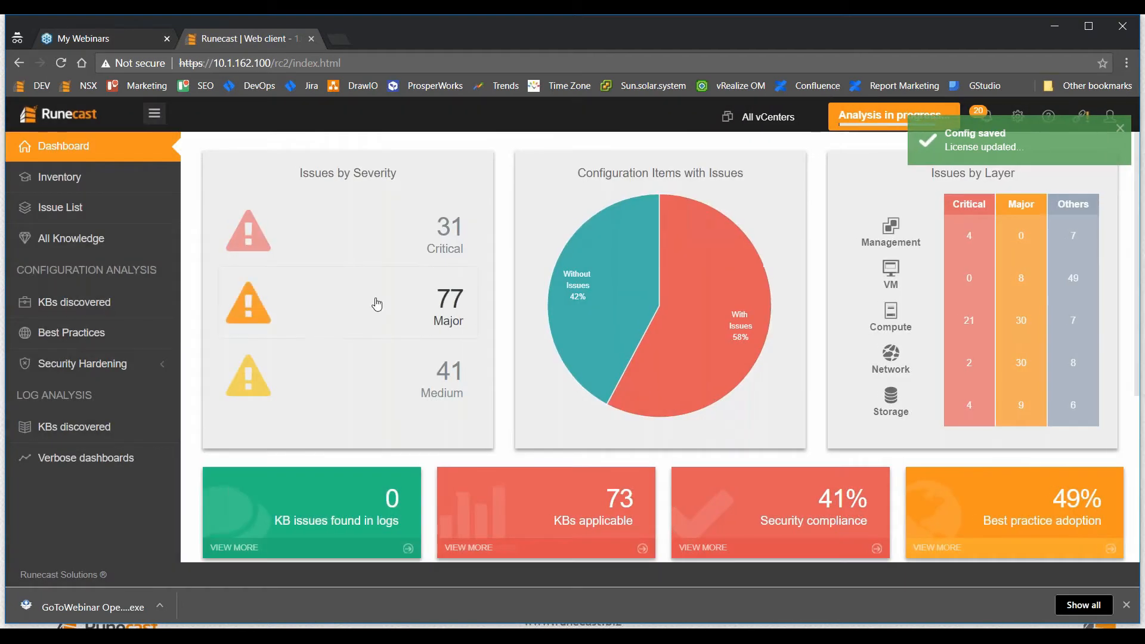
{"action": "scroll", "coordinate": [377, 304], "scroll_direction": "down", "scroll_amount": 5}
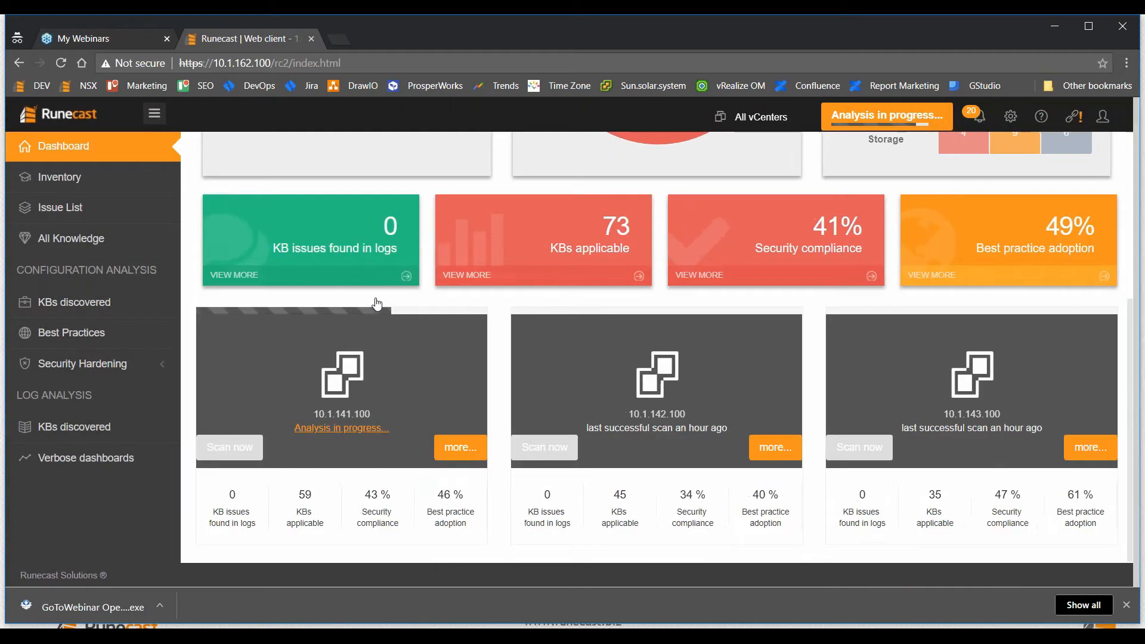
{"action": "scroll", "coordinate": [378, 301], "scroll_direction": "up", "scroll_amount": 5}
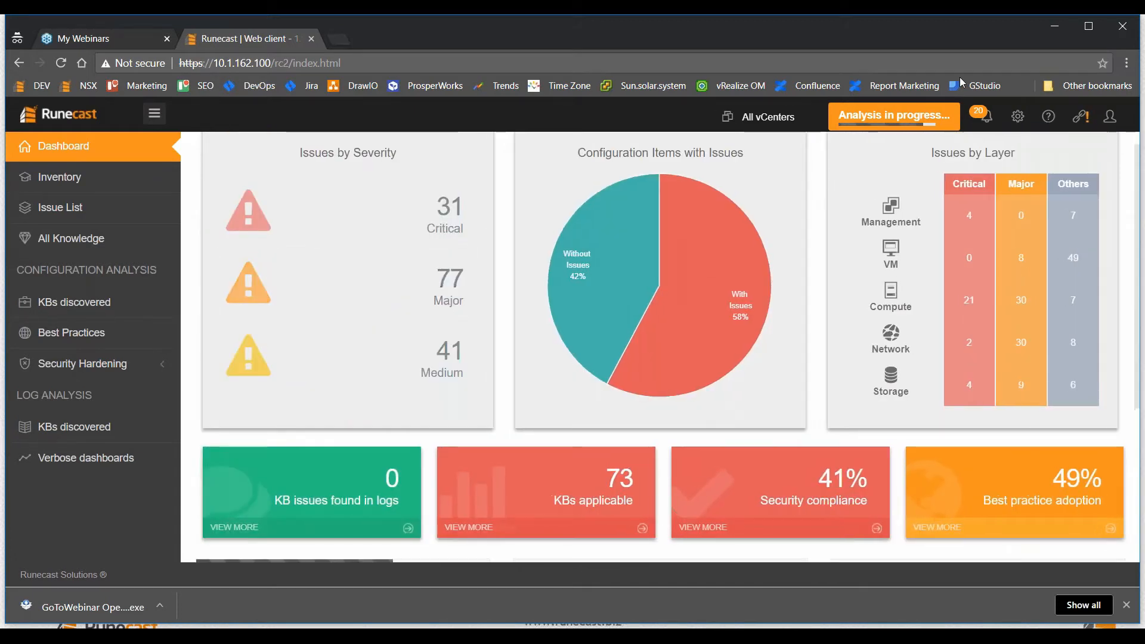
Maximize the browser, review the Dashboard for vCenter 10.1.141.100, then go to the Issue List.
{"action": "left_click", "coordinate": [1083, 28]}
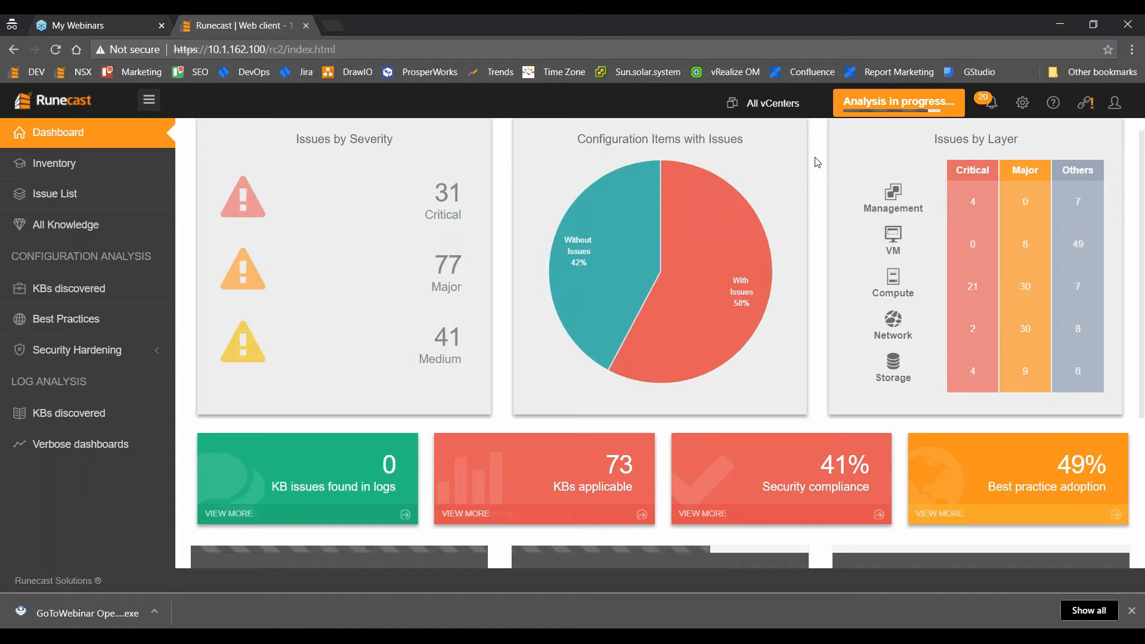
{"action": "scroll", "coordinate": [784, 250], "scroll_direction": "down", "scroll_amount": 3}
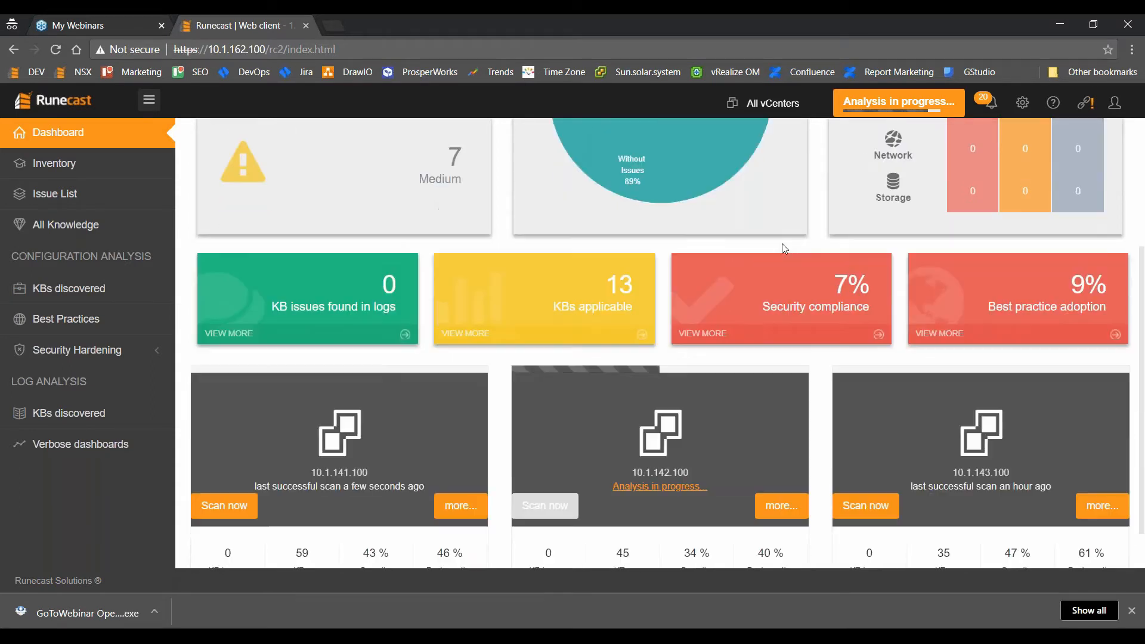
{"action": "scroll", "coordinate": [782, 244], "scroll_direction": "down", "scroll_amount": 1}
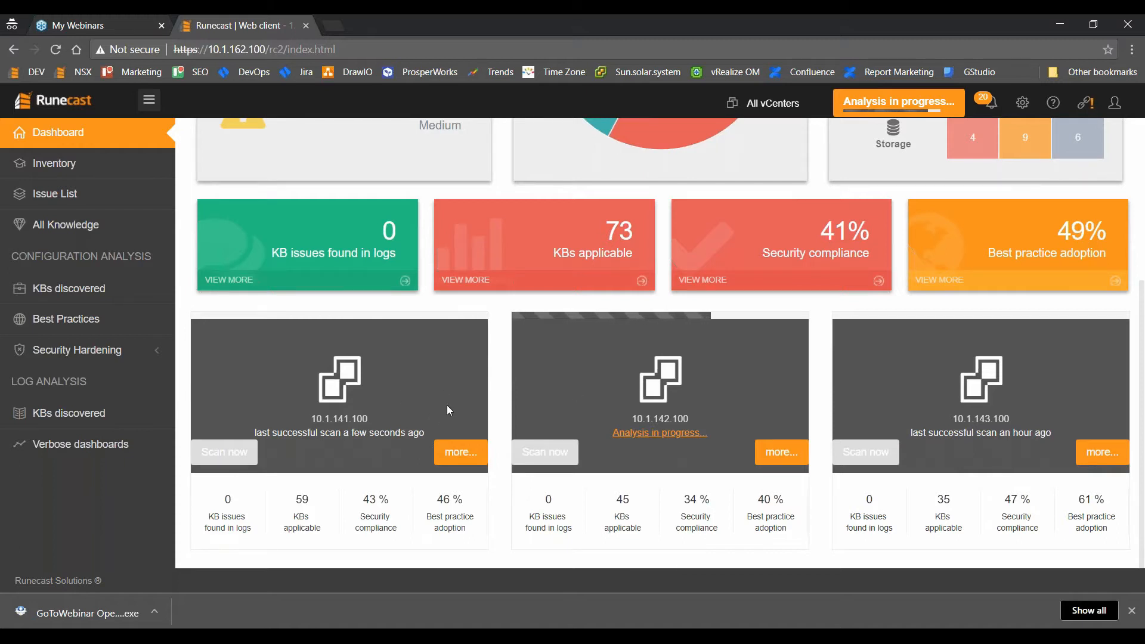
{"action": "left_click", "coordinate": [457, 454]}
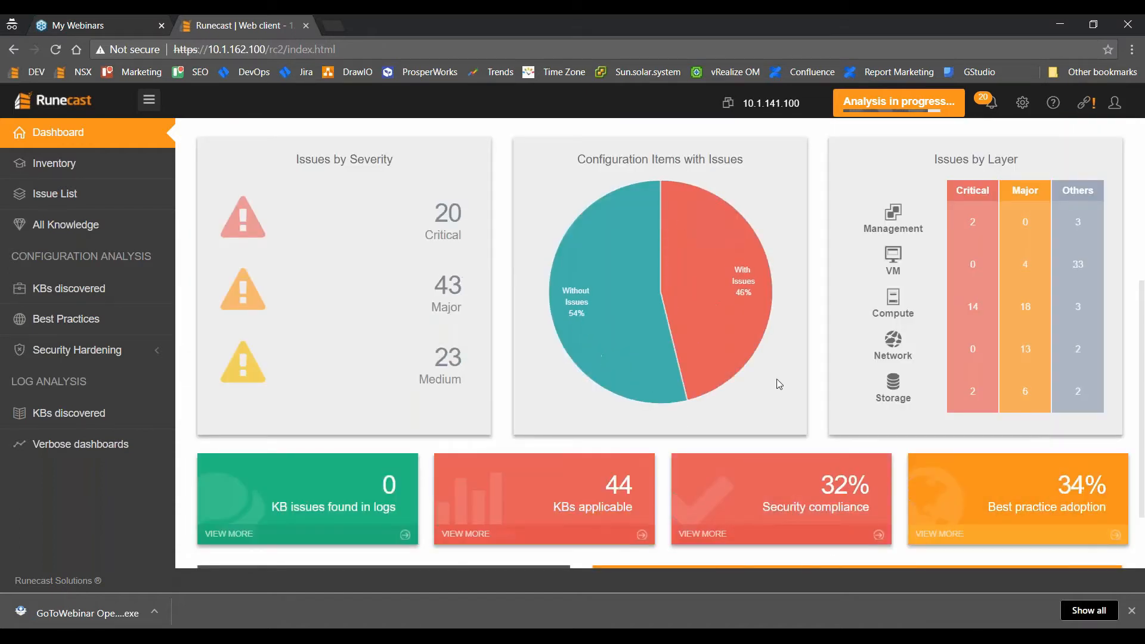
{"action": "scroll", "coordinate": [776, 378], "scroll_direction": "down", "scroll_amount": 7}
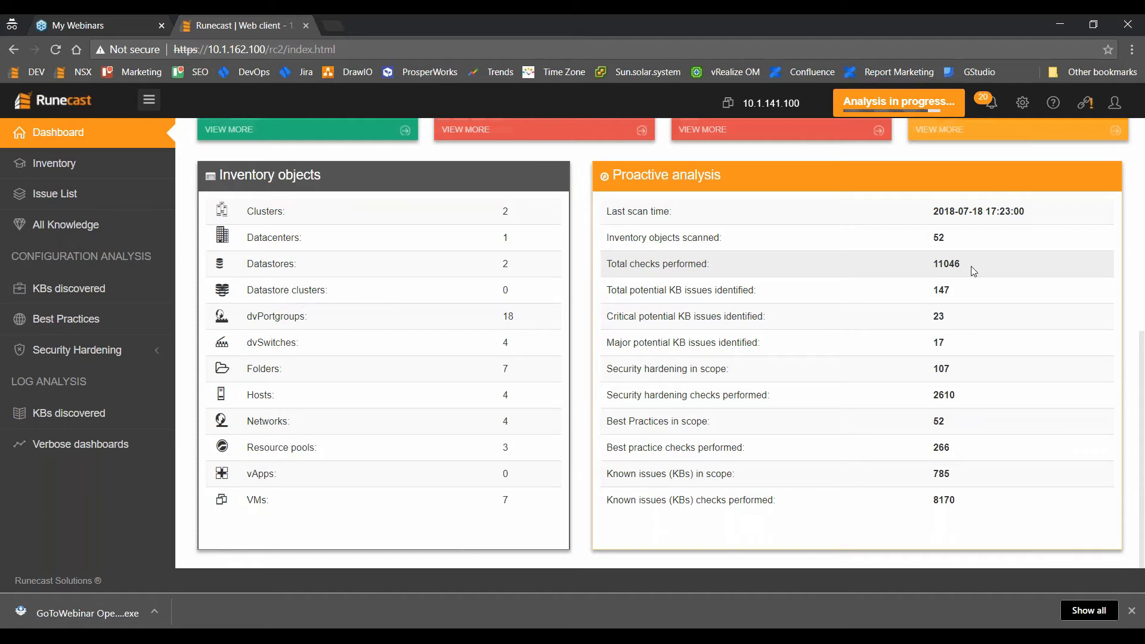
{"action": "scroll", "coordinate": [839, 288], "scroll_direction": "up", "scroll_amount": 2}
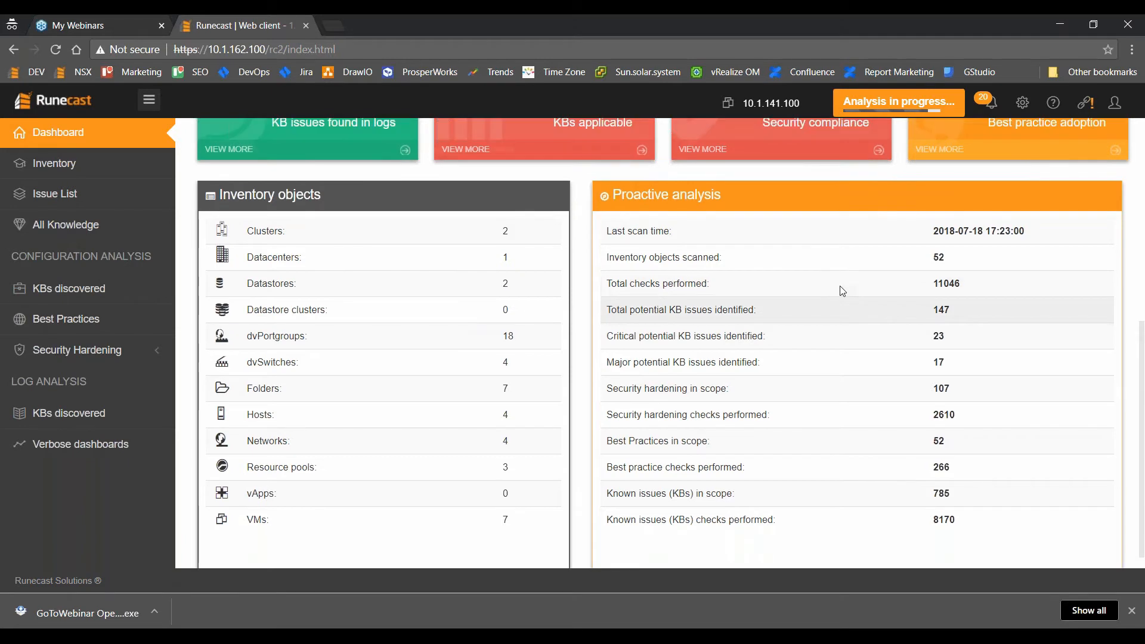
{"action": "scroll", "coordinate": [840, 285], "scroll_direction": "up", "scroll_amount": 4}
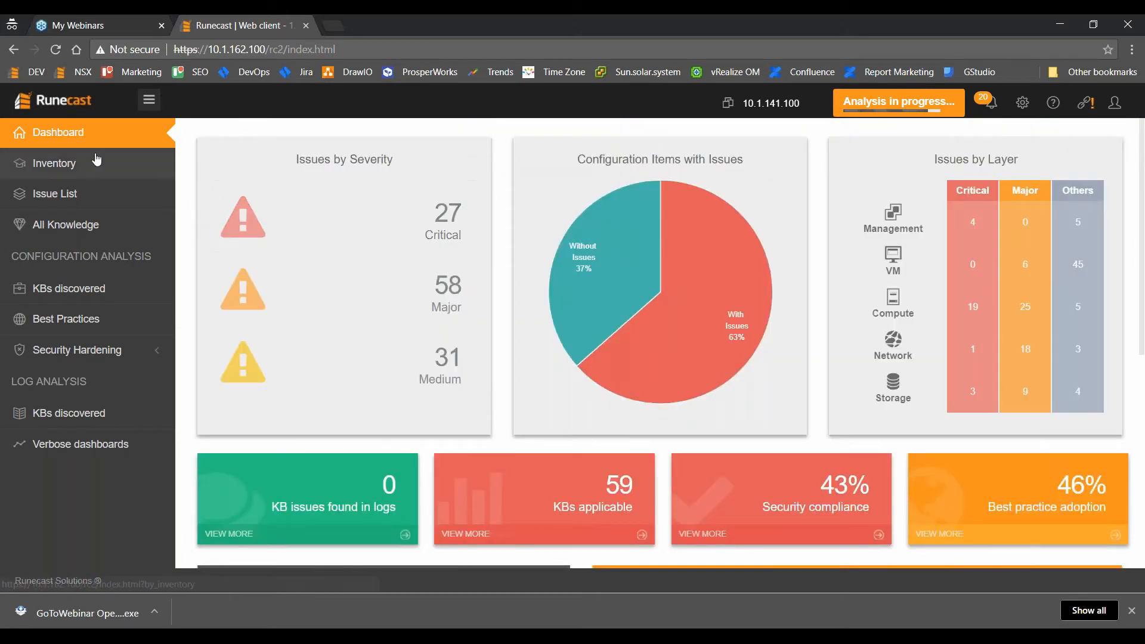
{"action": "left_click", "coordinate": [95, 196]}
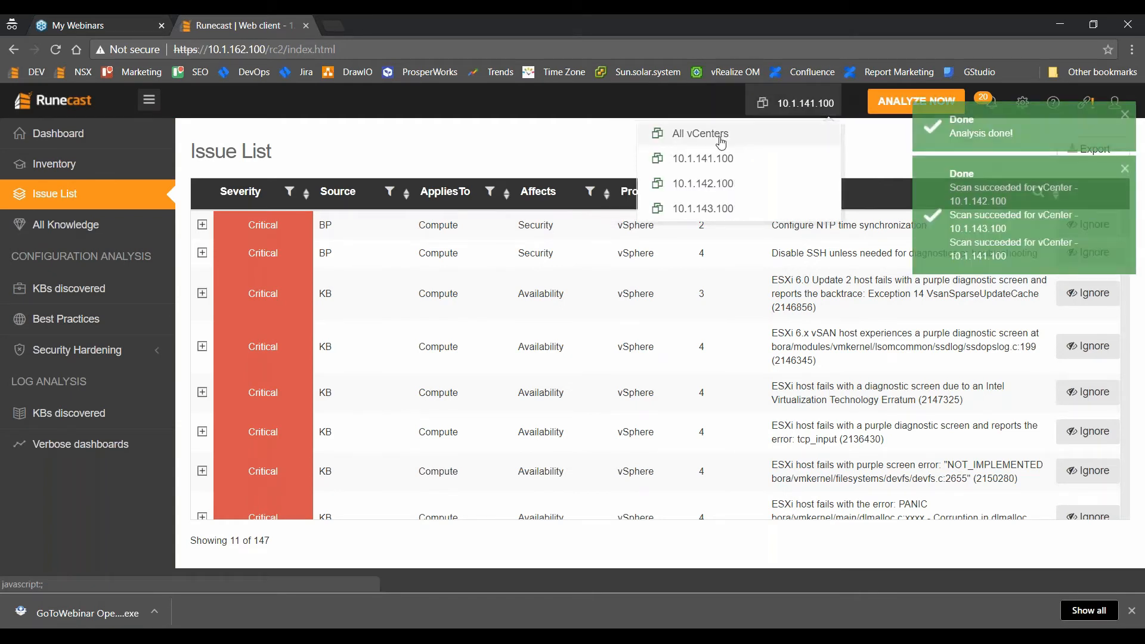
Show issues from all vCenters, filtered to the NSX-V product only.
{"action": "left_click", "coordinate": [721, 140]}
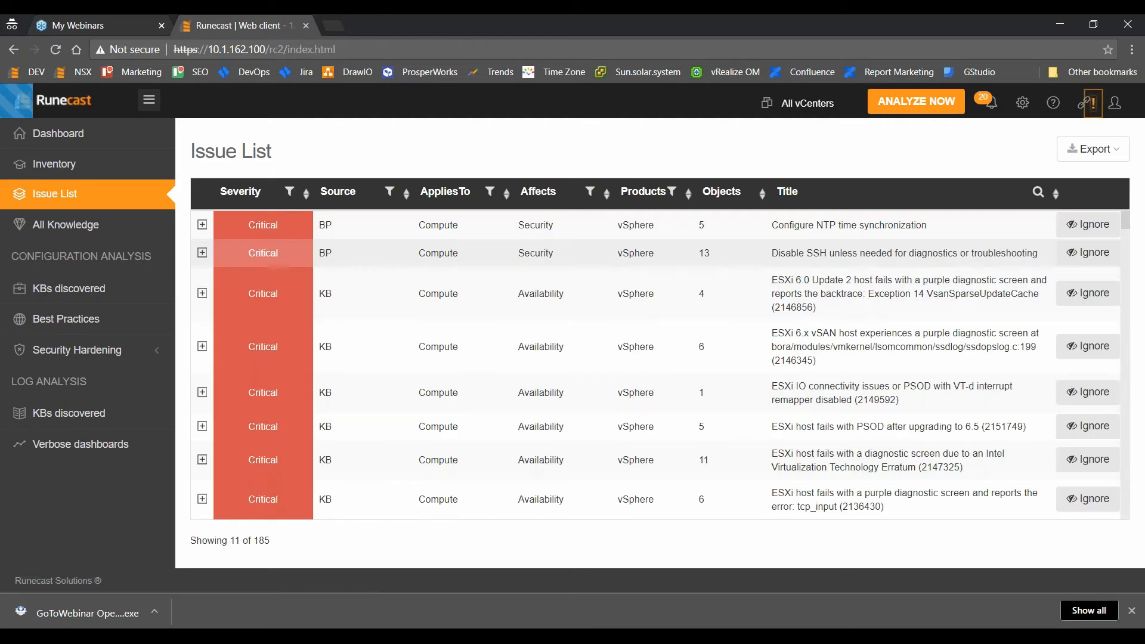
{"action": "left_click", "coordinate": [672, 191]}
{"action": "left_click", "coordinate": [515, 225]}
{"action": "left_click", "coordinate": [517, 273]}
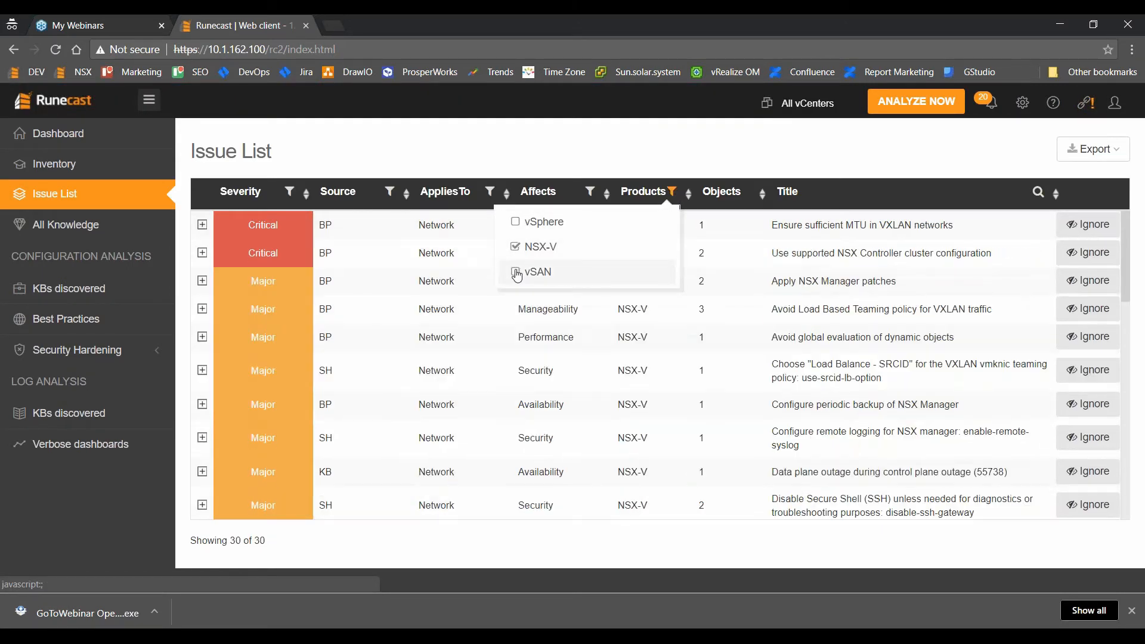
{"action": "left_click", "coordinate": [543, 153]}
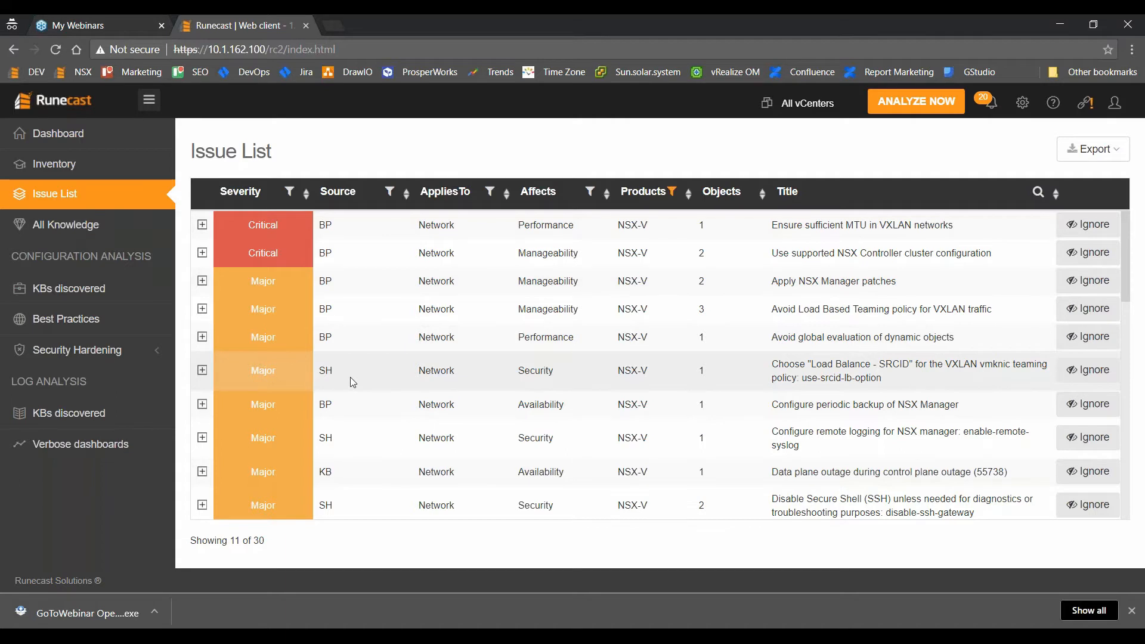
Filter the issue source to KB only, leaving six NSX-V issues.
{"action": "scroll", "coordinate": [345, 417], "scroll_direction": "down", "scroll_amount": 1}
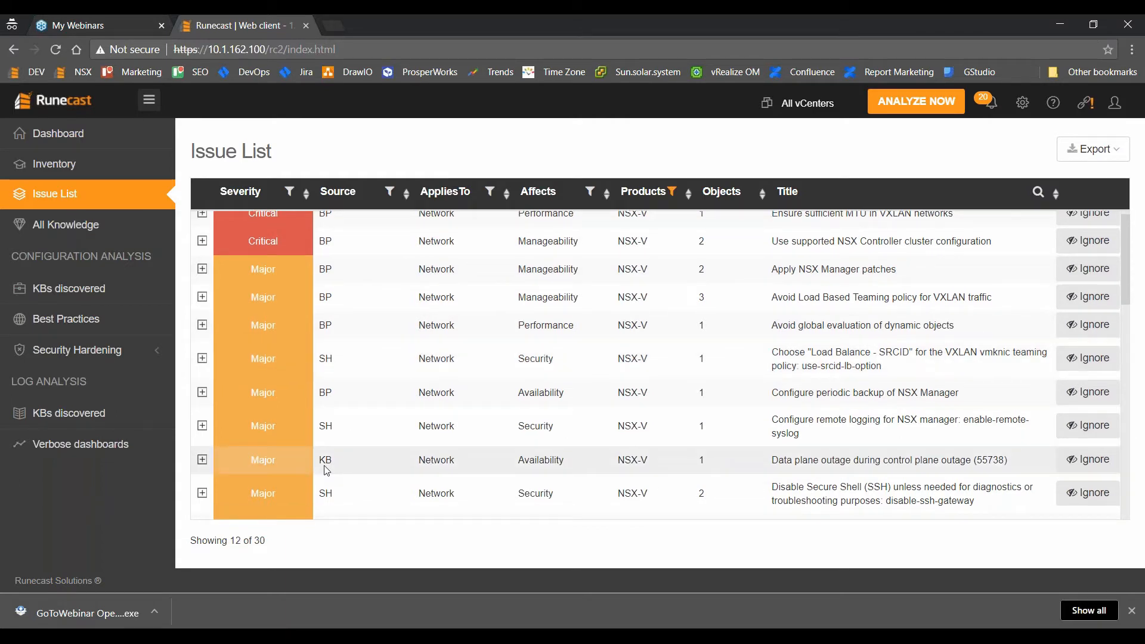
{"action": "left_click", "coordinate": [389, 192]}
{"action": "left_click", "coordinate": [233, 221]}
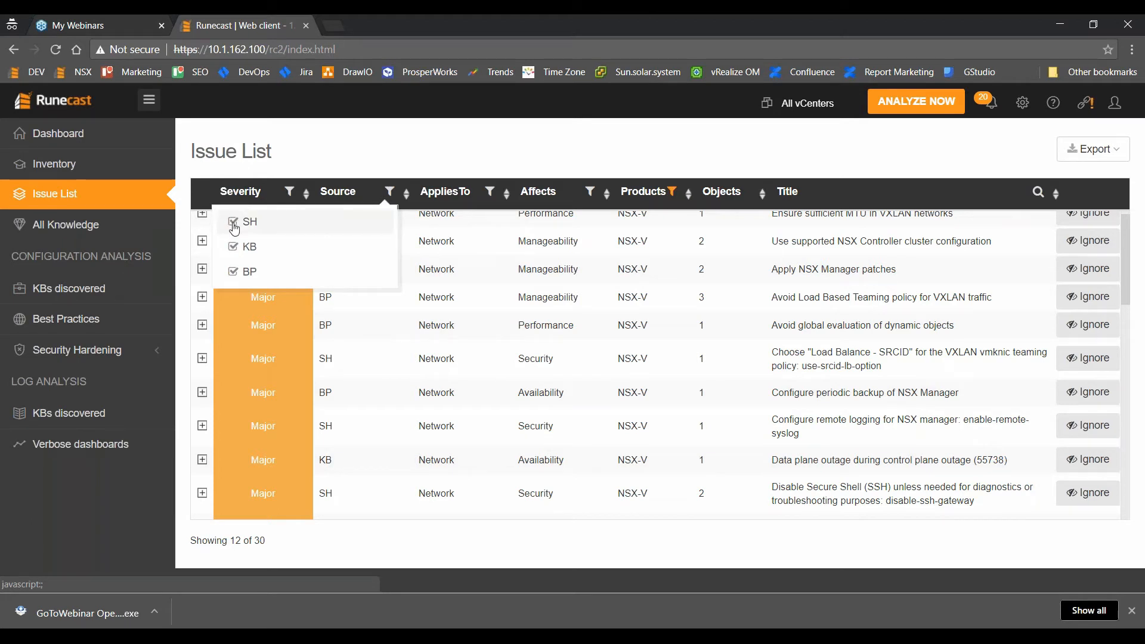
{"action": "left_click", "coordinate": [233, 270]}
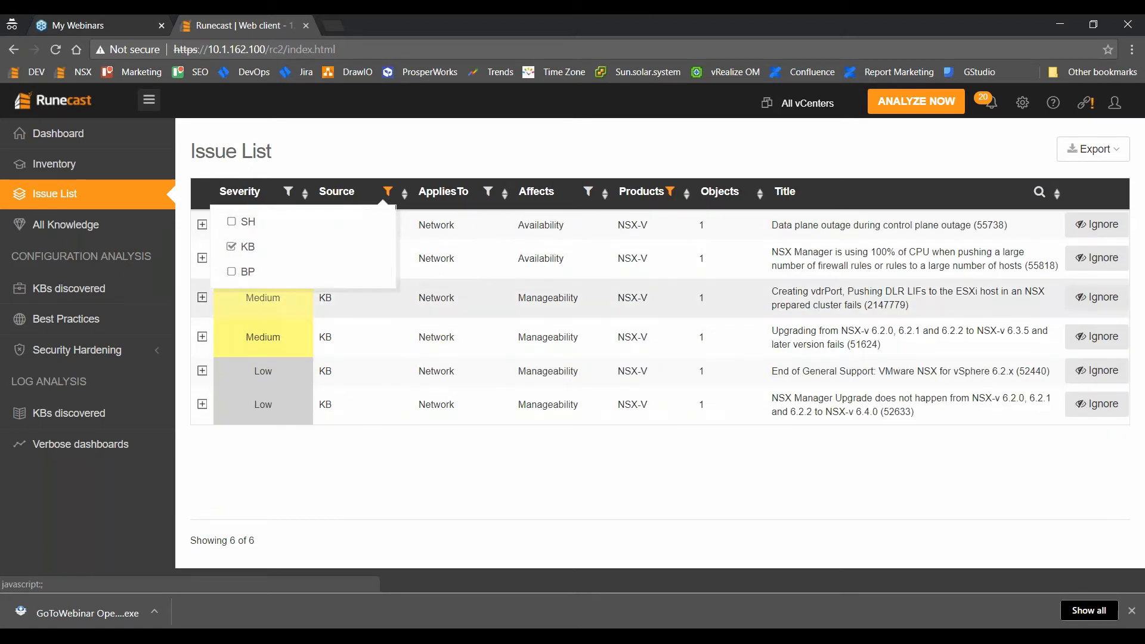
{"action": "left_click", "coordinate": [303, 413]}
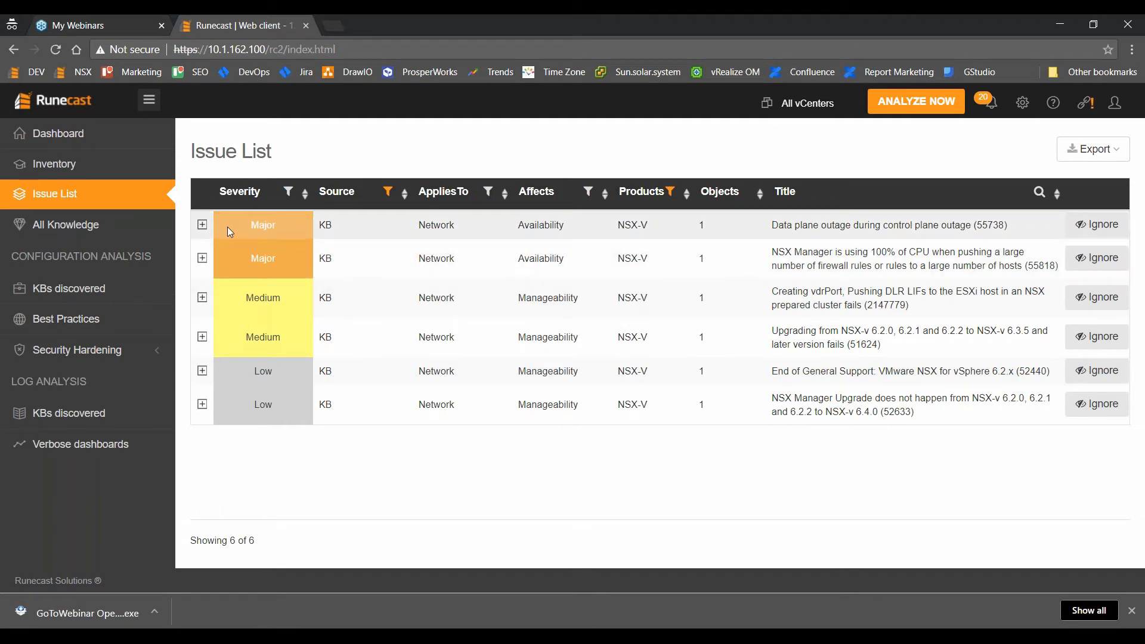
{"action": "left_click", "coordinate": [203, 227]}
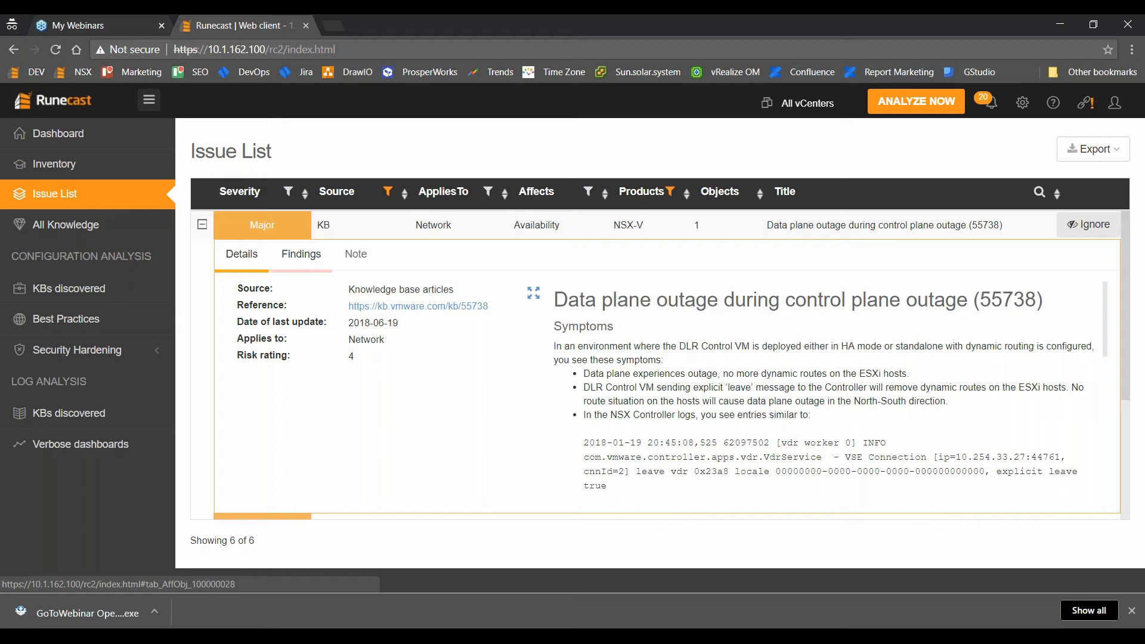
{"action": "left_click", "coordinate": [301, 254]}
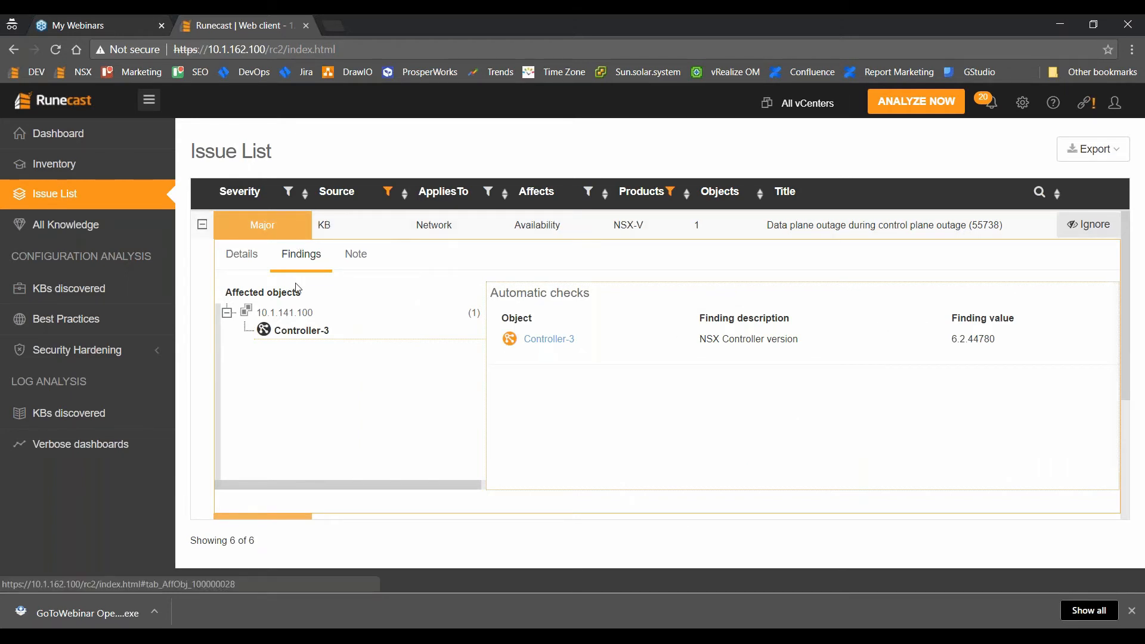
{"action": "left_click", "coordinate": [248, 254]}
{"action": "scroll", "coordinate": [562, 394], "scroll_direction": "down", "scroll_amount": 6}
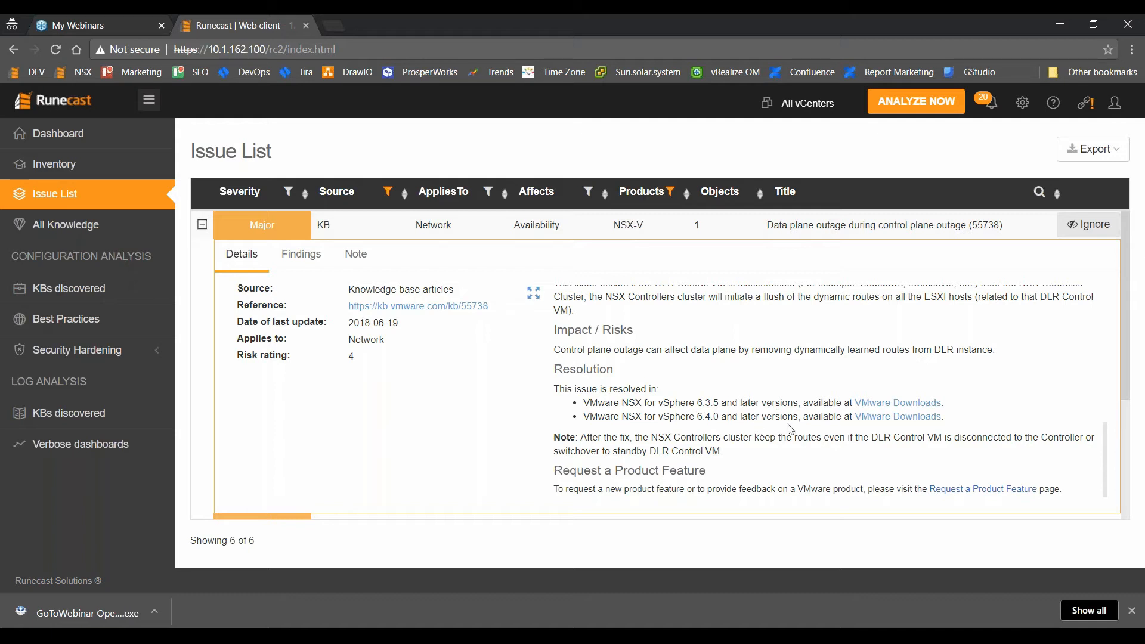
{"action": "scroll", "coordinate": [752, 378], "scroll_direction": "up", "scroll_amount": 1}
{"action": "scroll", "coordinate": [752, 377], "scroll_direction": "up", "scroll_amount": 1}
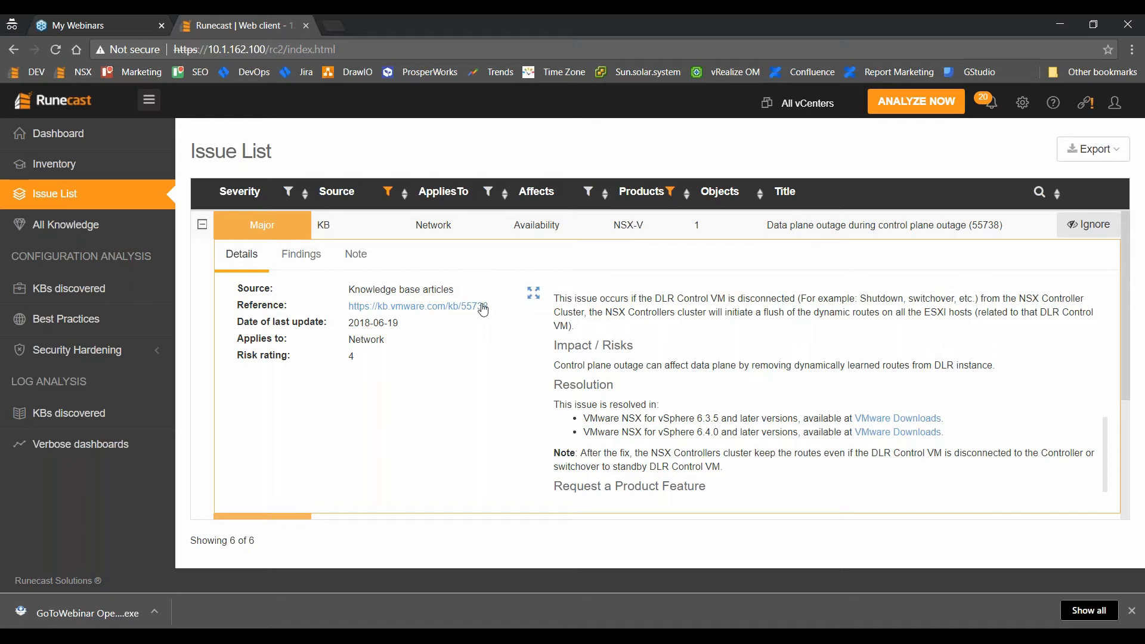
{"action": "left_click", "coordinate": [202, 224]}
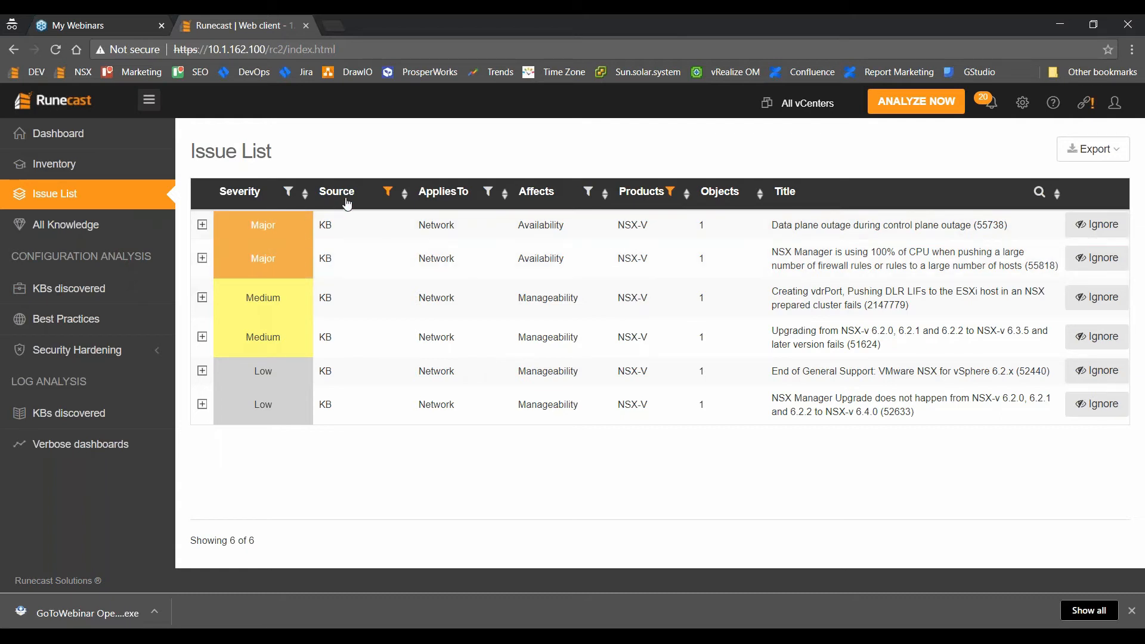
Switch the source filter to BP only, listing 11 NSX-V Best Practice issues.
{"action": "left_click", "coordinate": [387, 194]}
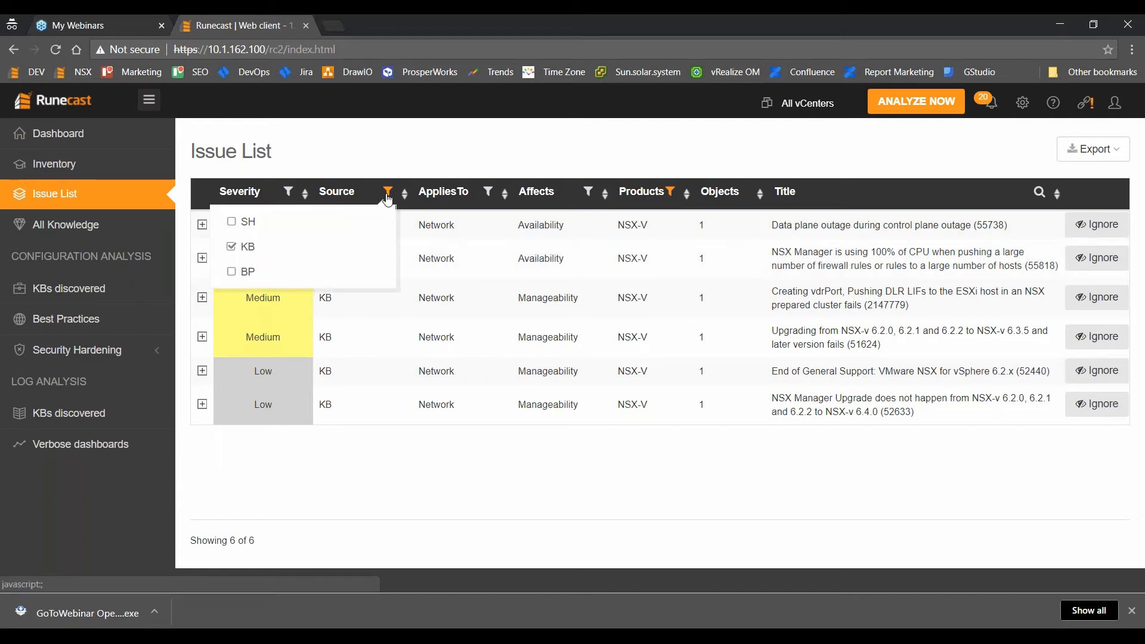
{"action": "left_click", "coordinate": [233, 248]}
{"action": "left_click", "coordinate": [232, 271]}
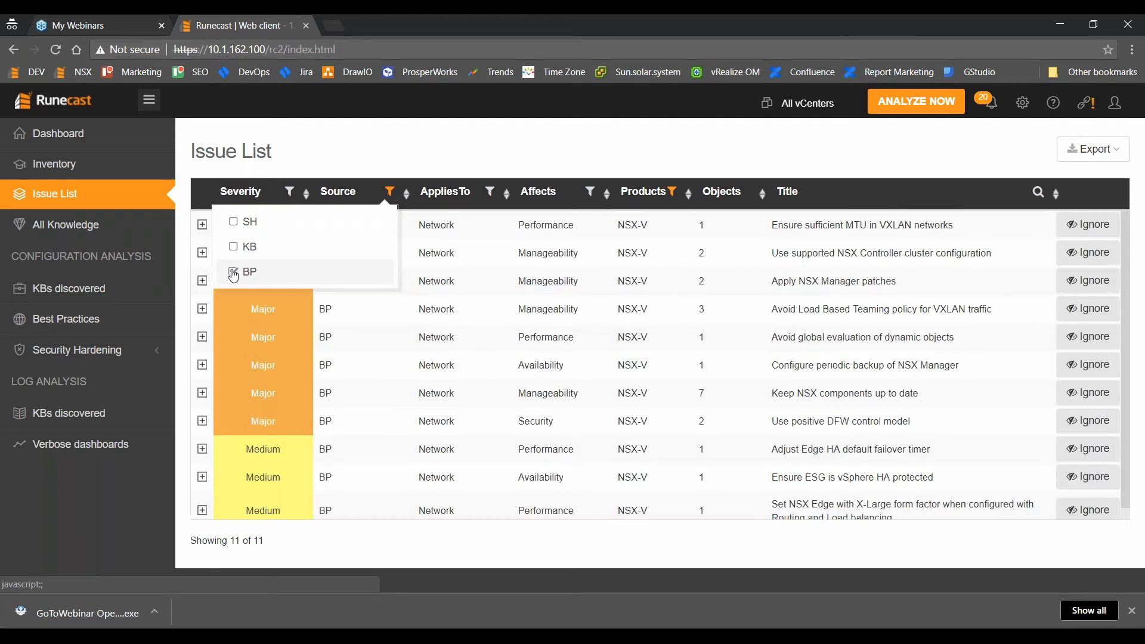
{"action": "left_click", "coordinate": [467, 161]}
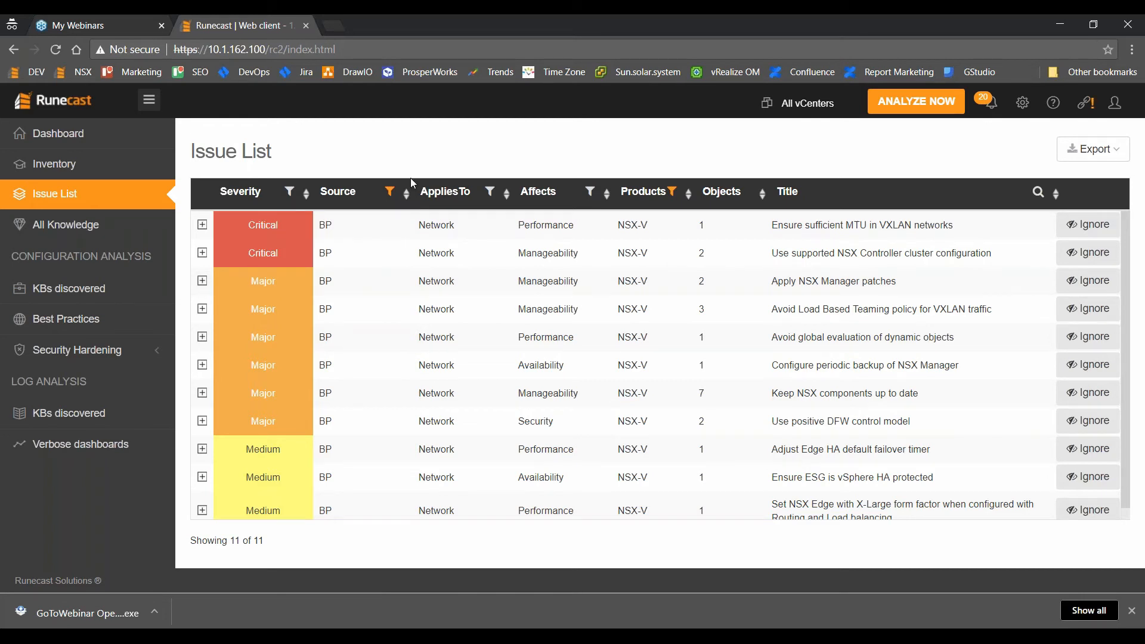
Expand 'Ensure sufficient MTU in VXLAN networks' and view its findings: object DEV with MTU 1500.
{"action": "left_click", "coordinate": [201, 226]}
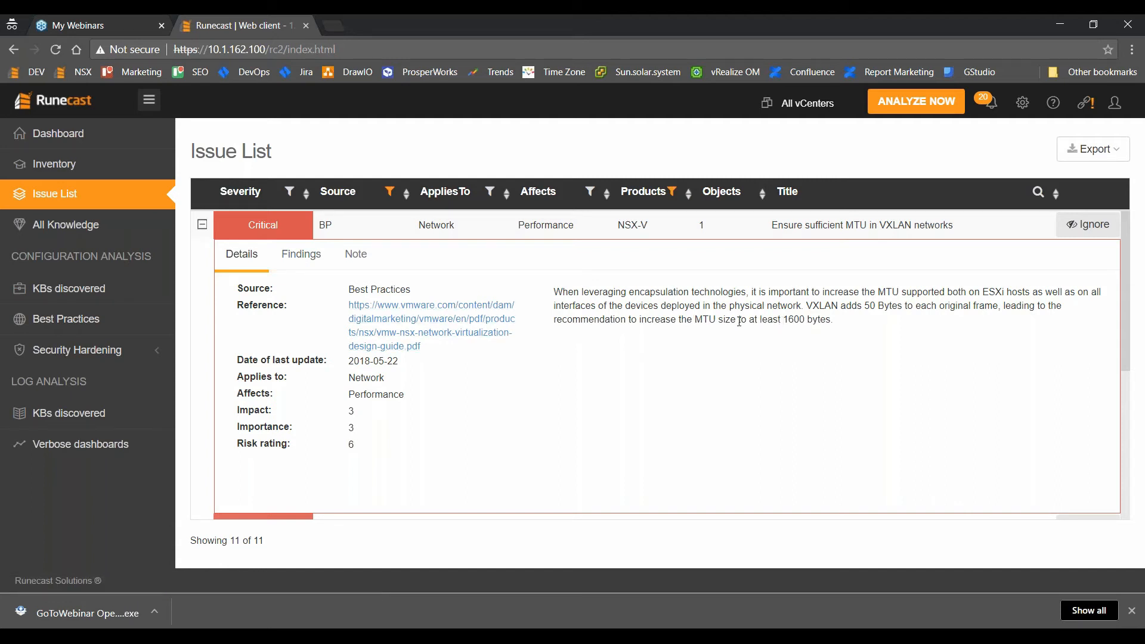
{"action": "left_click_drag", "start_coordinate": [702, 319], "coordinate": [778, 319]}
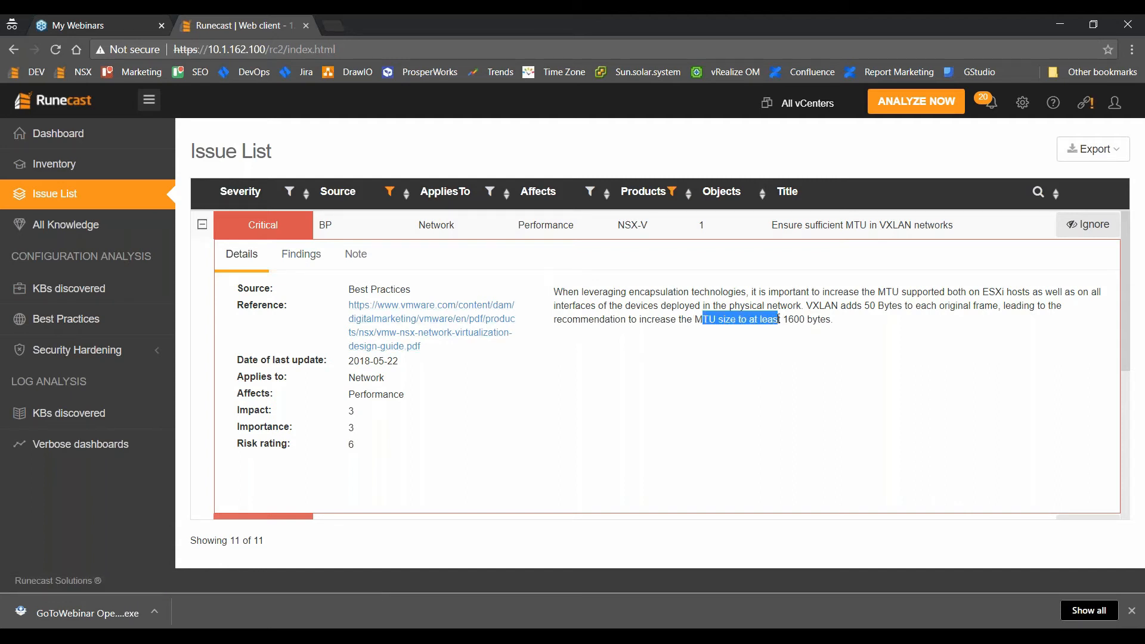
{"action": "left_click", "coordinate": [301, 254]}
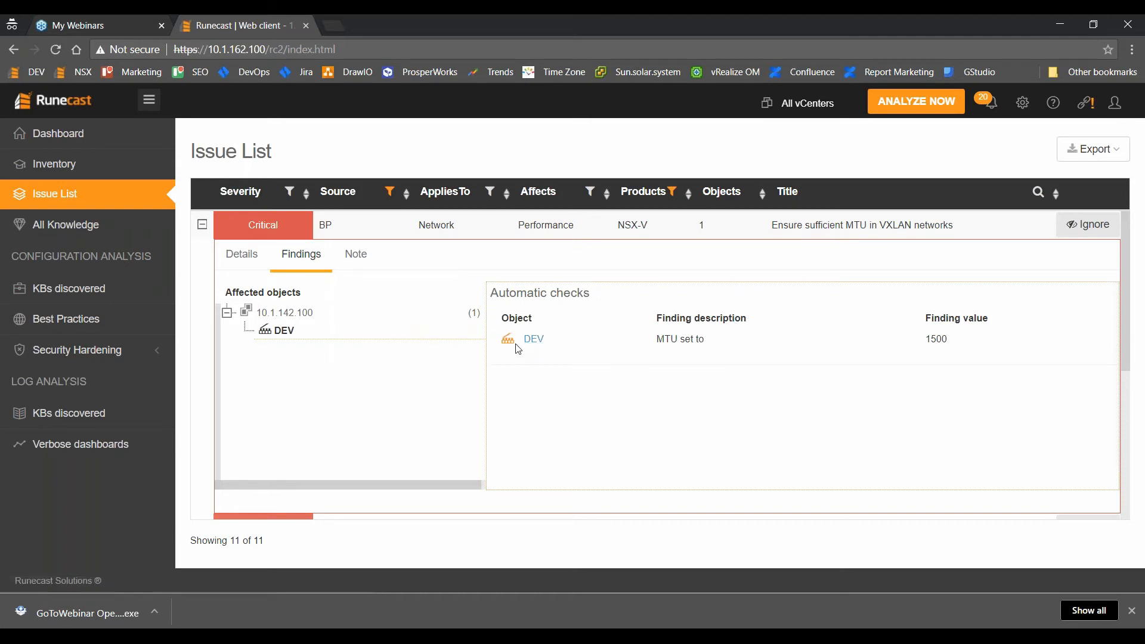
Open DEV's inventory issues and expand the NSX Manager 10.1.142.110 tree to the edge folder.
{"action": "left_click", "coordinate": [533, 344]}
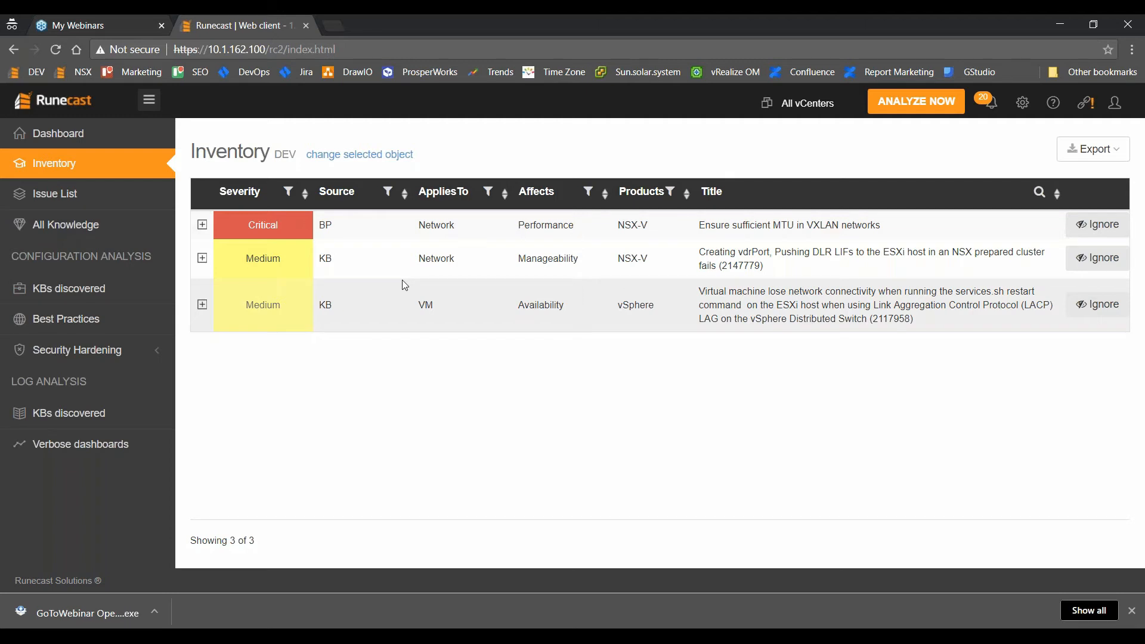
{"action": "left_click", "coordinate": [76, 173]}
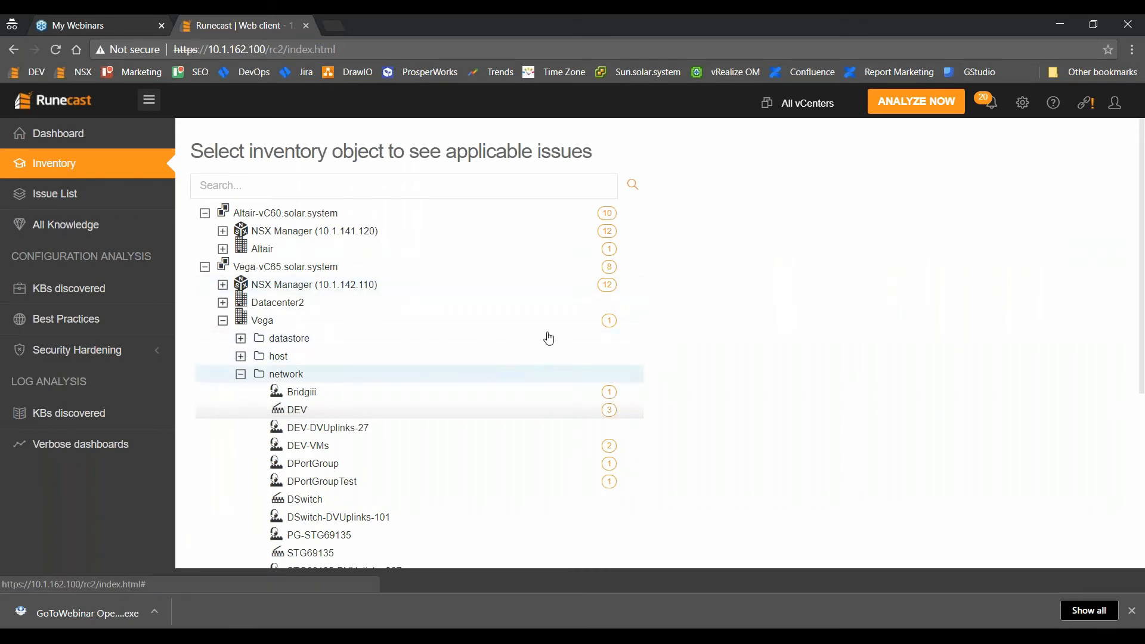
{"action": "left_click", "coordinate": [222, 286]}
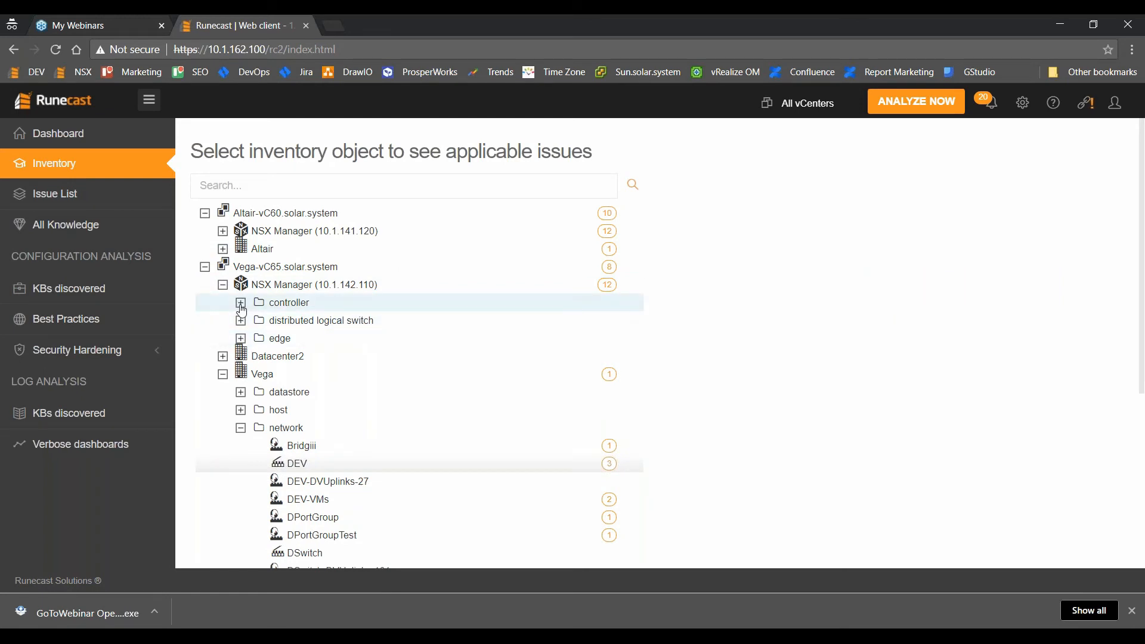
{"action": "left_click", "coordinate": [241, 304]}
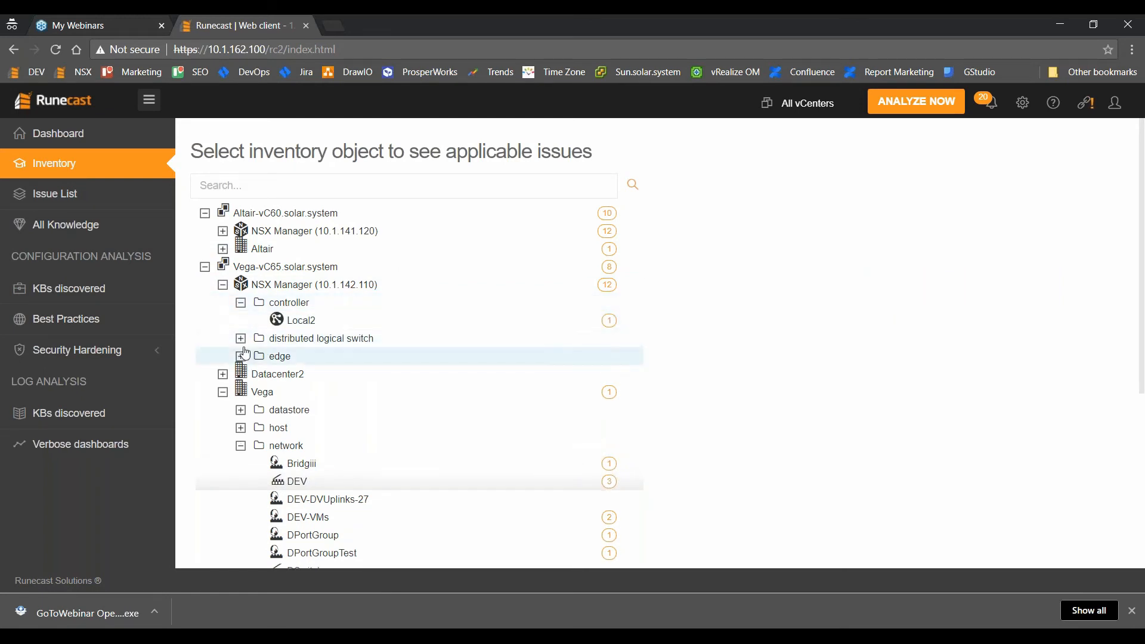
{"action": "left_click", "coordinate": [241, 339]}
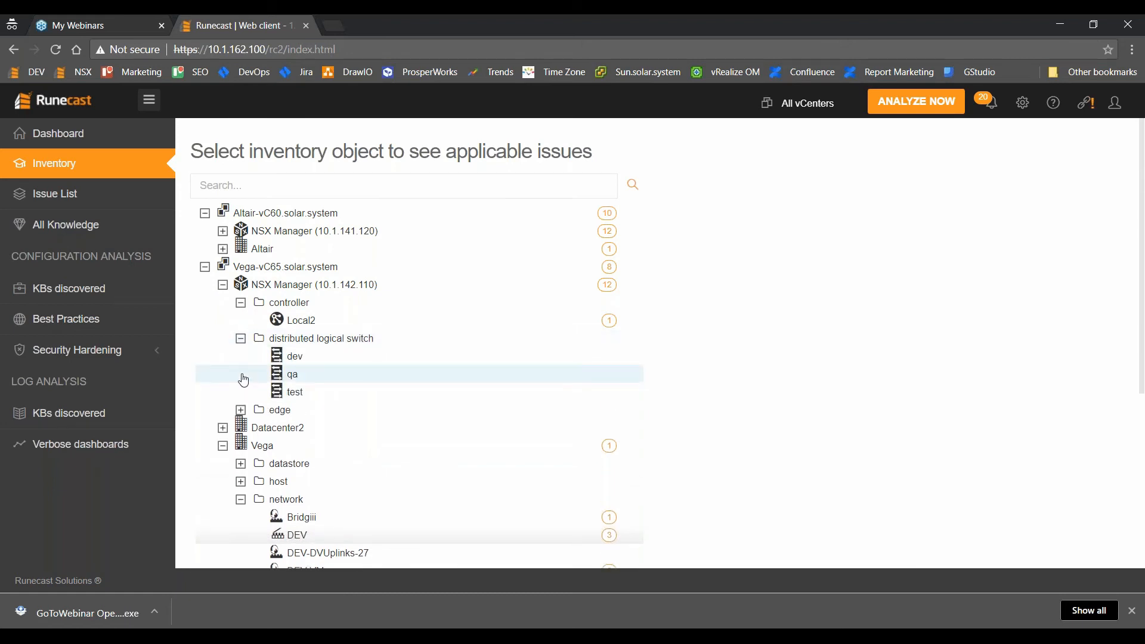
{"action": "left_click", "coordinate": [241, 411]}
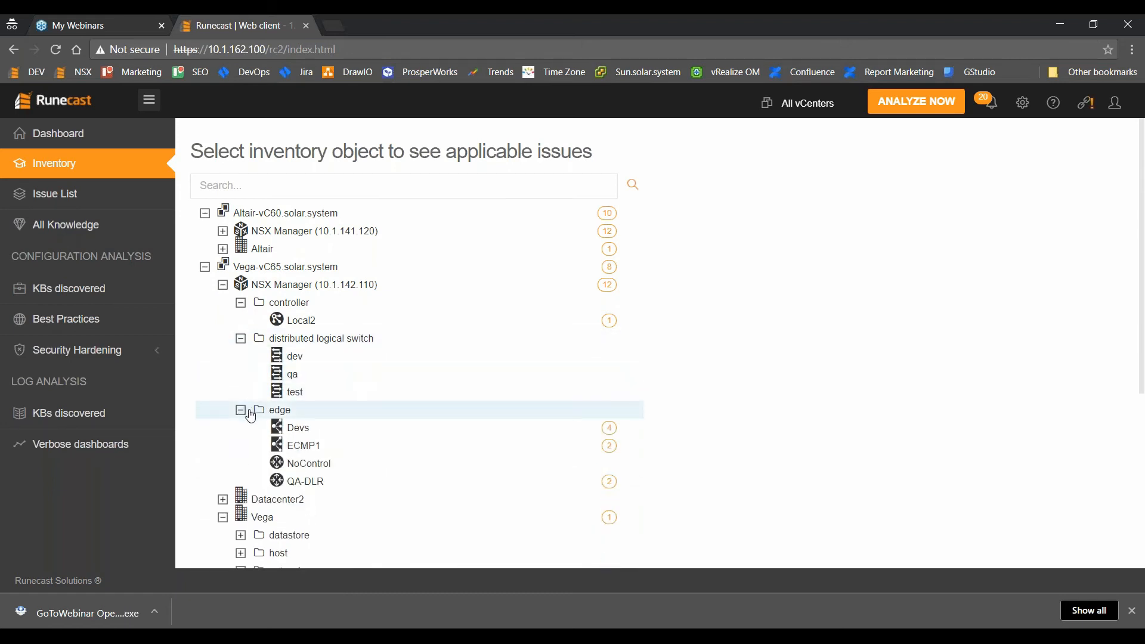
Select edge ECMP1 and view its SSH issue findings showing the service Enabled.
{"action": "left_click", "coordinate": [319, 450]}
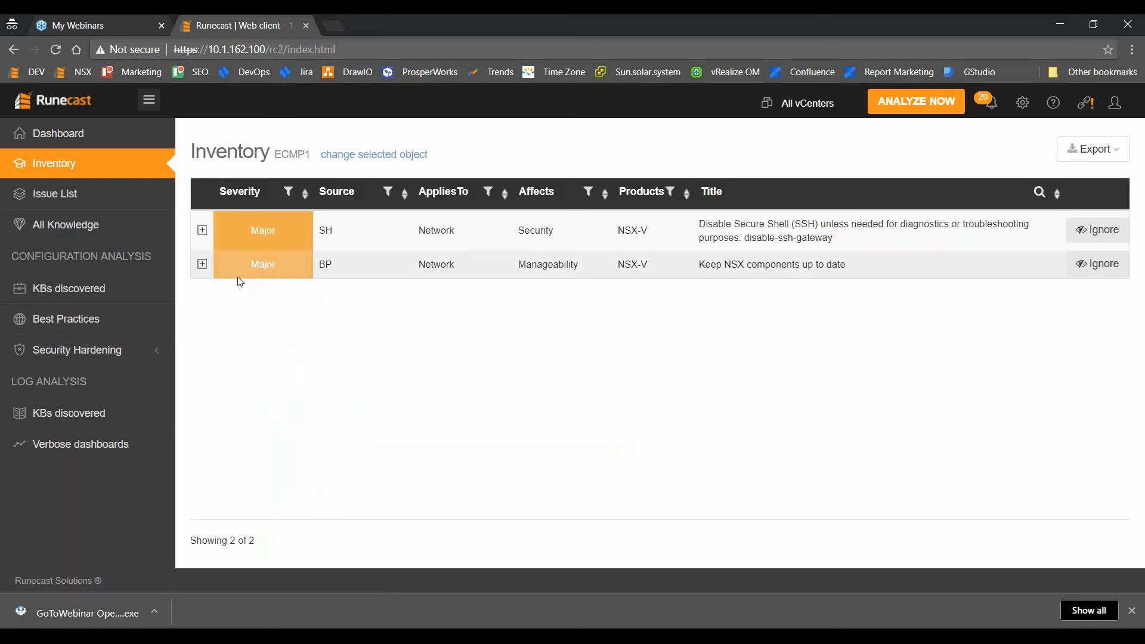
{"action": "left_click", "coordinate": [202, 230]}
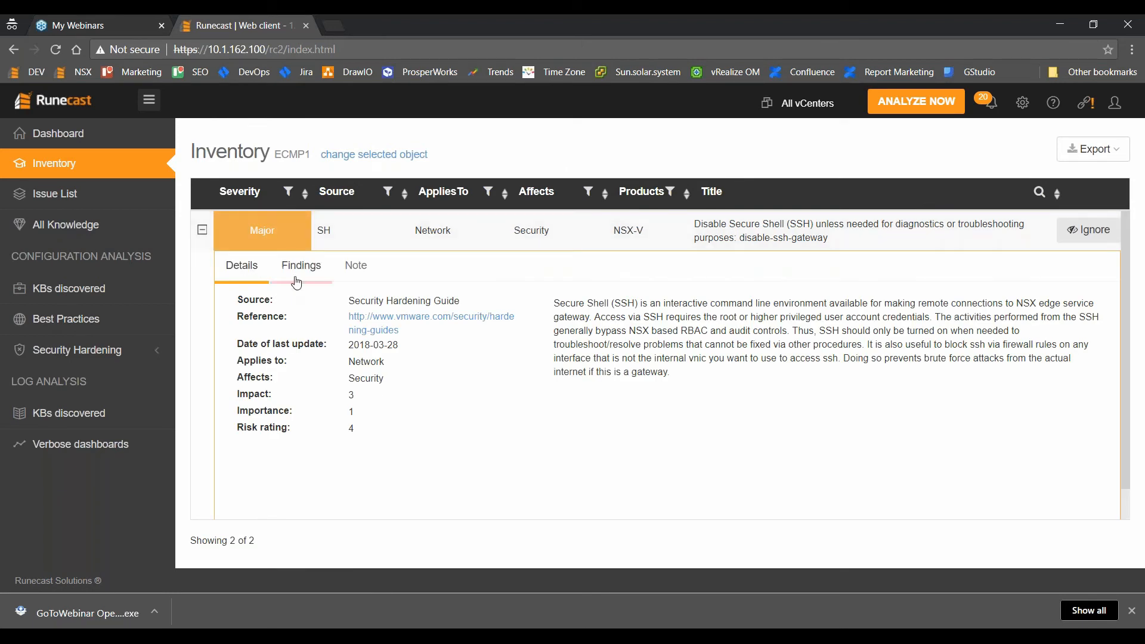
{"action": "left_click", "coordinate": [299, 275]}
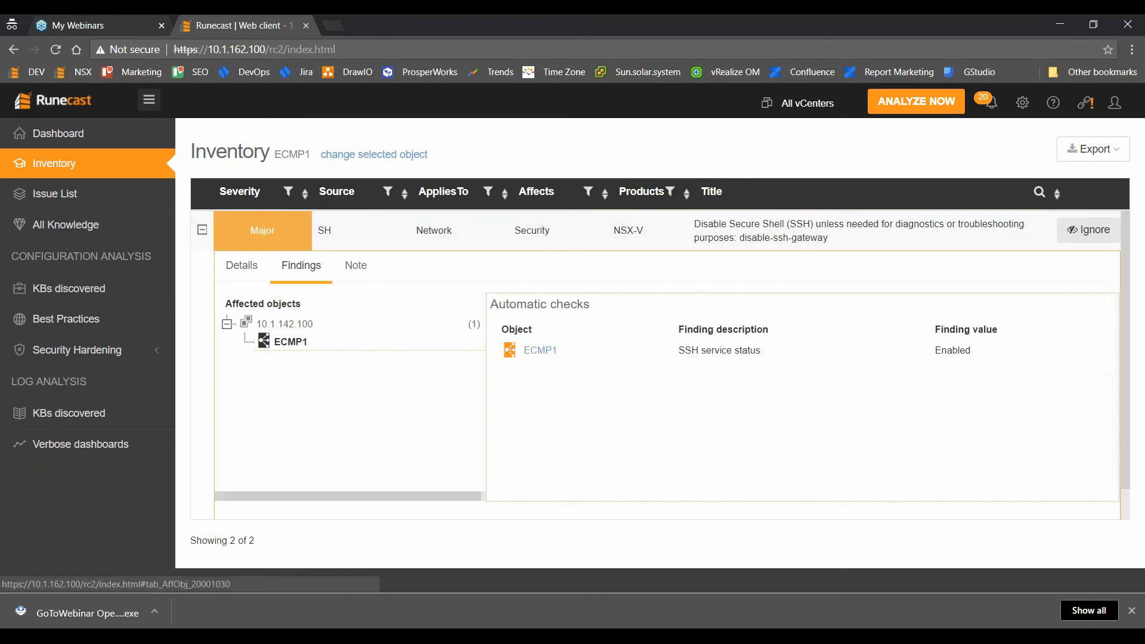
Review the Security Hardening VMware Guidelines results, then go to Settings' vCenter connections.
{"action": "left_click", "coordinate": [88, 348]}
{"action": "left_click", "coordinate": [91, 376]}
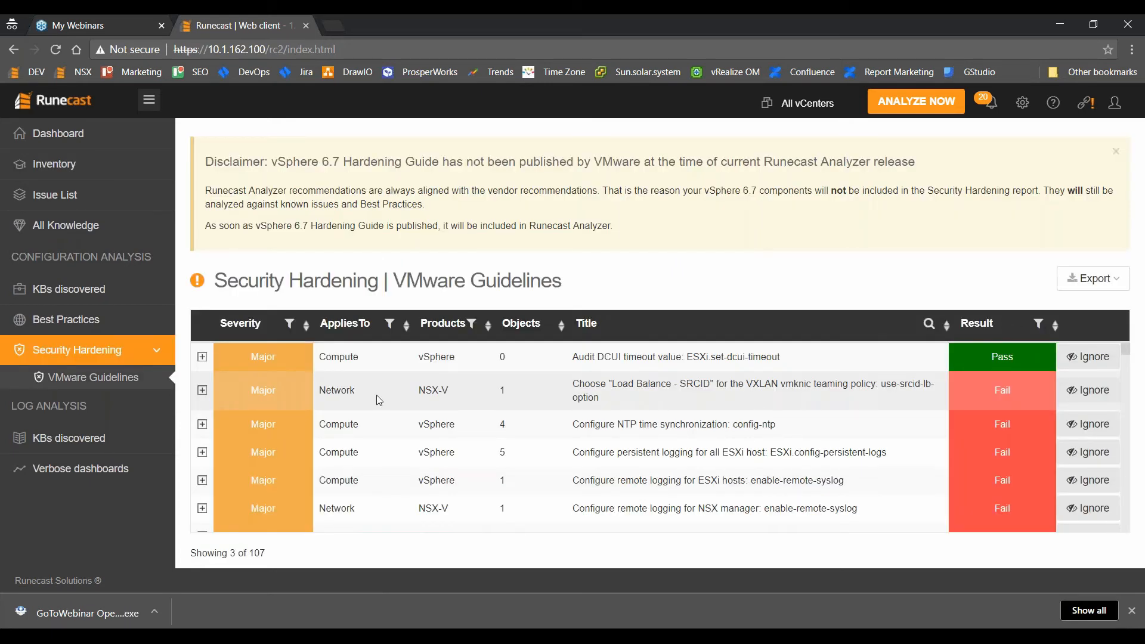
{"action": "scroll", "coordinate": [485, 373], "scroll_direction": "down", "scroll_amount": 3}
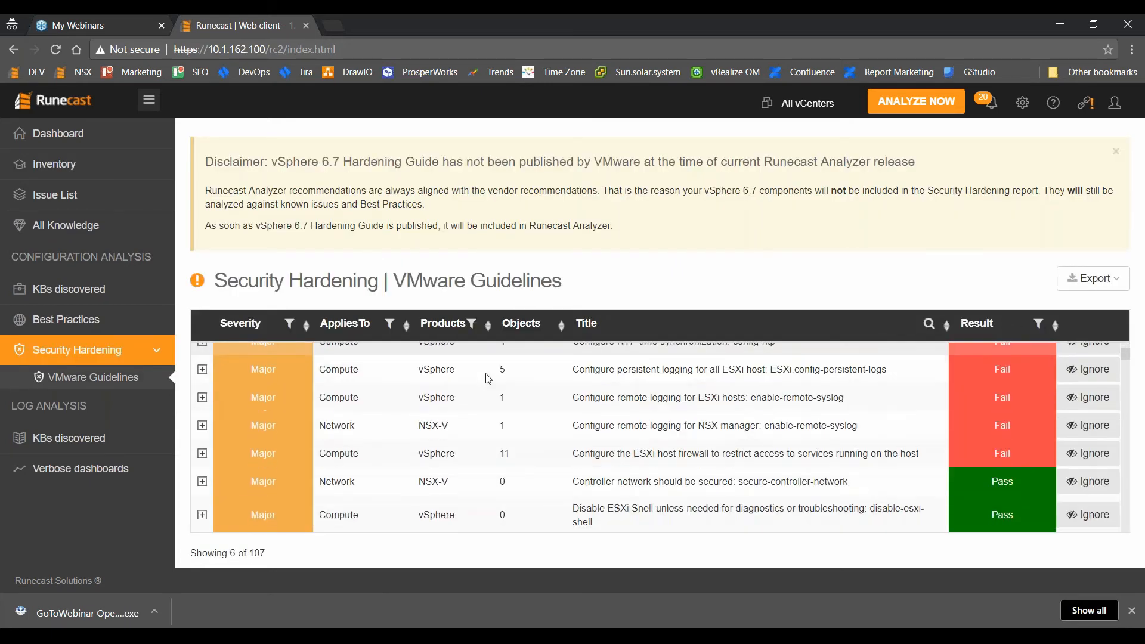
{"action": "scroll", "coordinate": [573, 373], "scroll_direction": "up", "scroll_amount": 3}
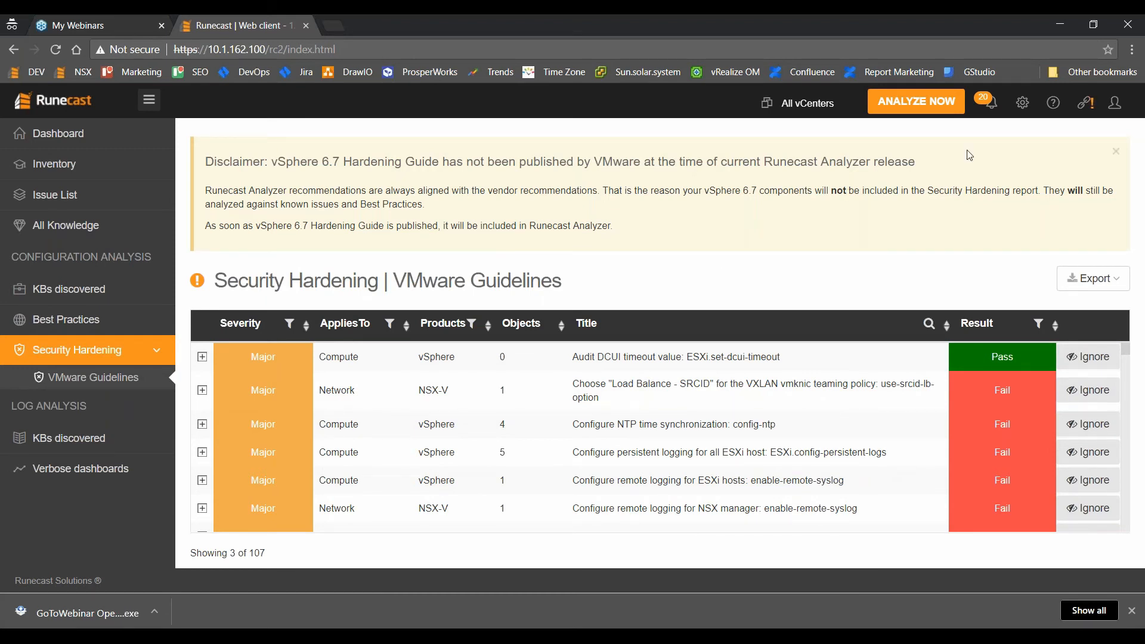
{"action": "left_click", "coordinate": [1021, 102]}
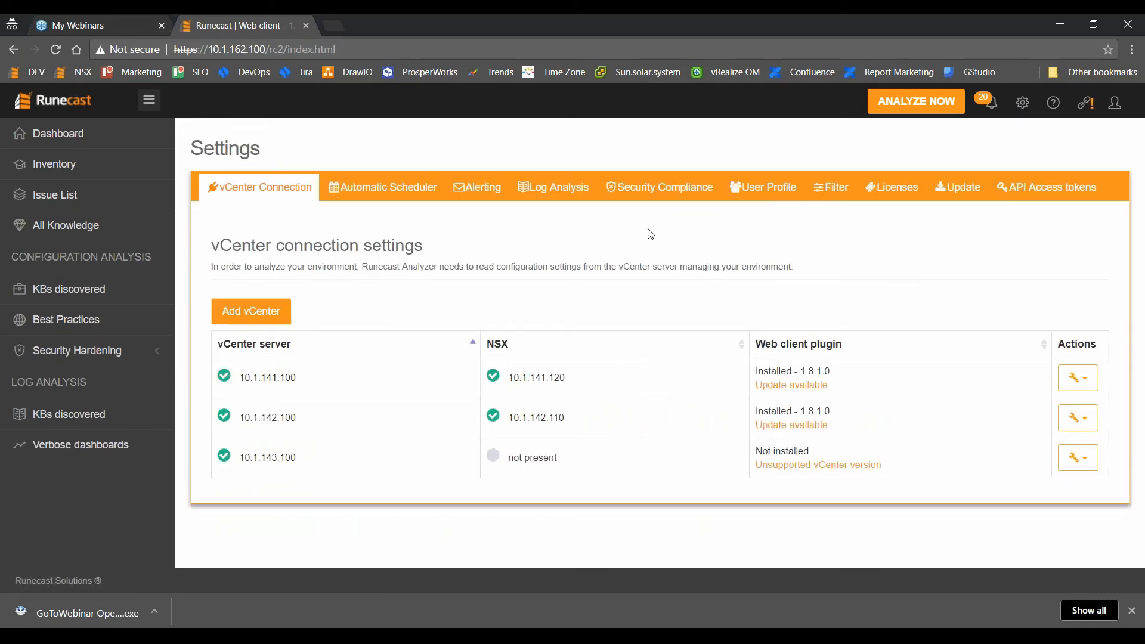
Enable the DISA STIG security profile alongside VMware Guidelines and view its hardening report.
{"action": "left_click", "coordinate": [673, 189]}
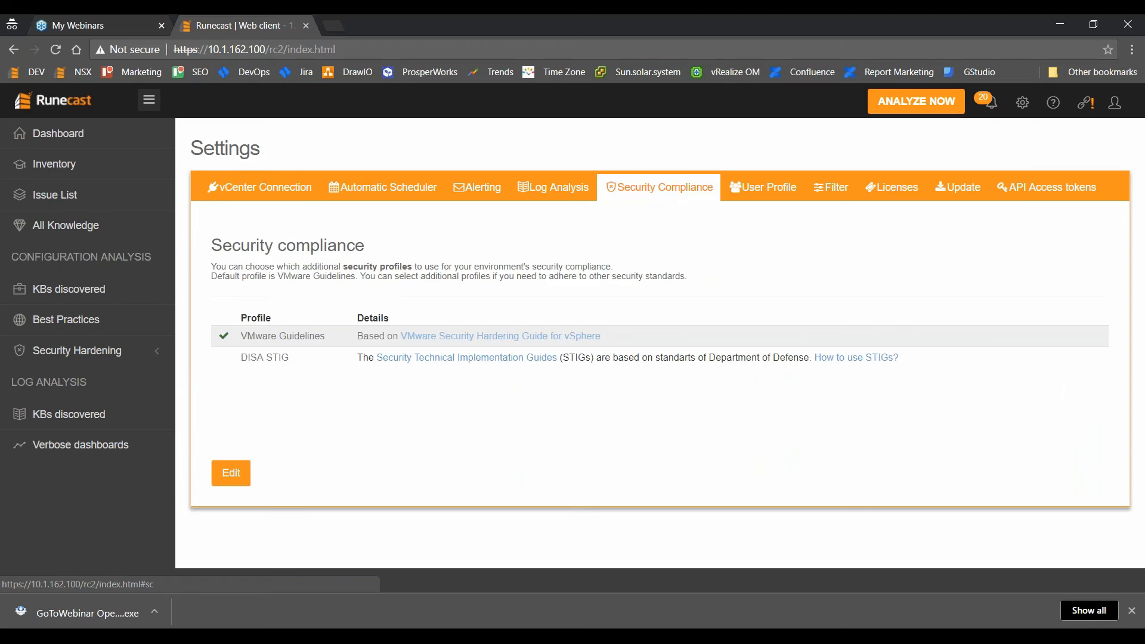
{"action": "left_click", "coordinate": [230, 473]}
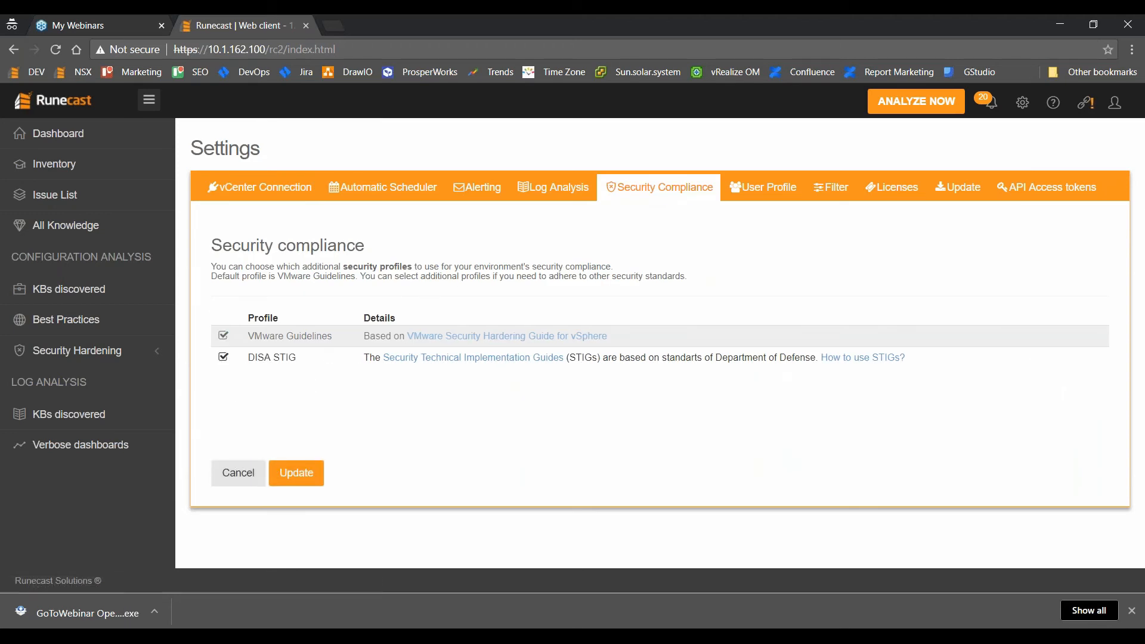
{"action": "left_click", "coordinate": [296, 472]}
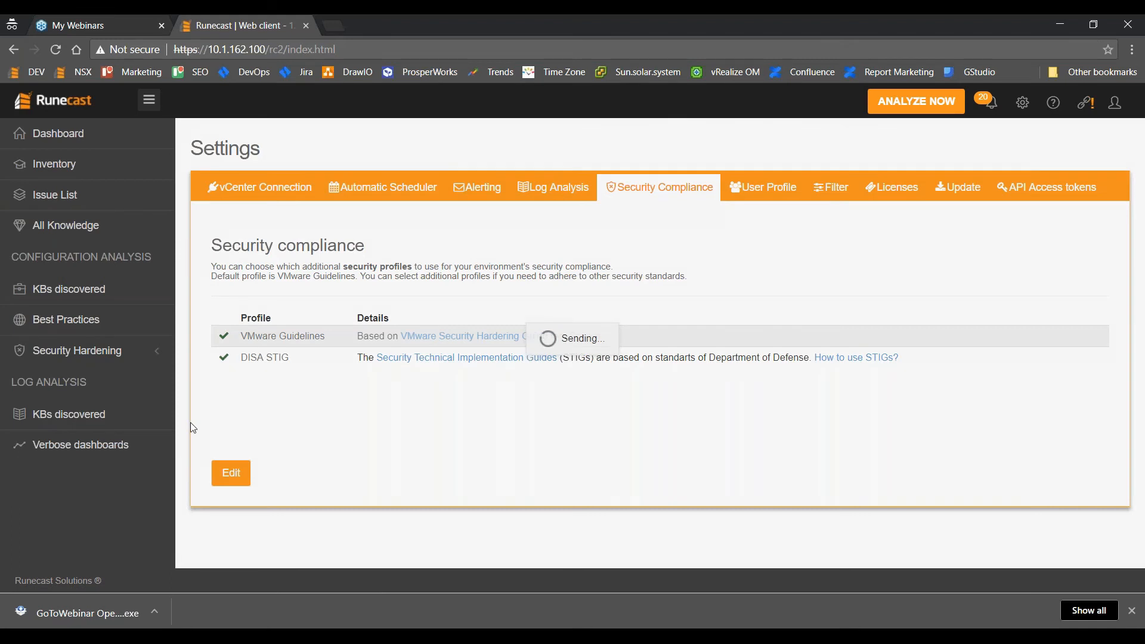
{"action": "left_click", "coordinate": [105, 352]}
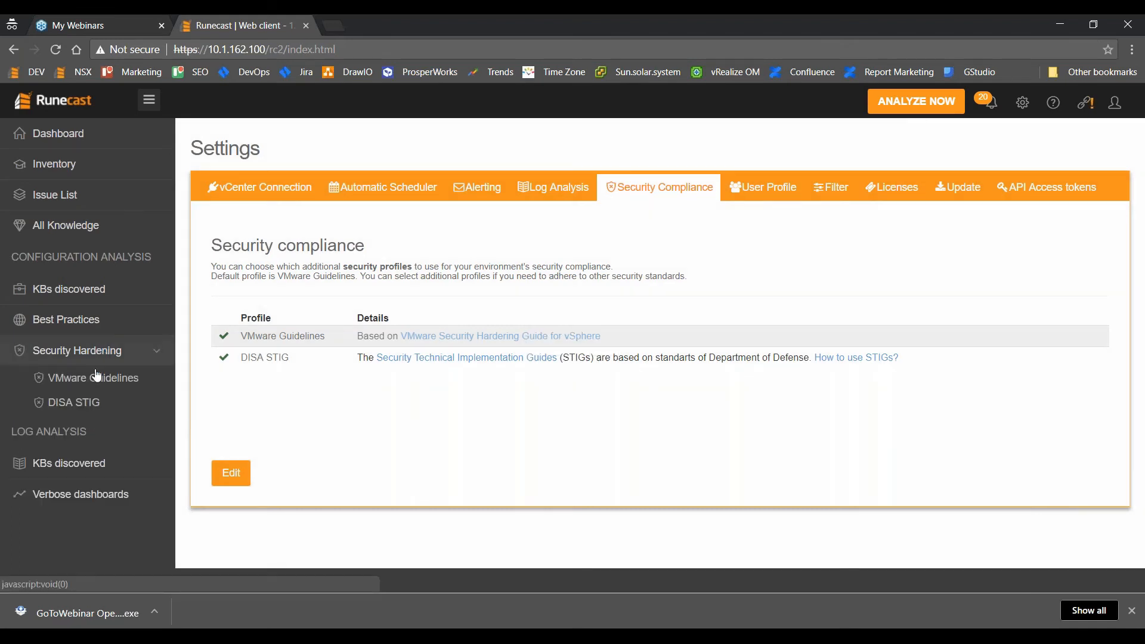
{"action": "left_click", "coordinate": [84, 404]}
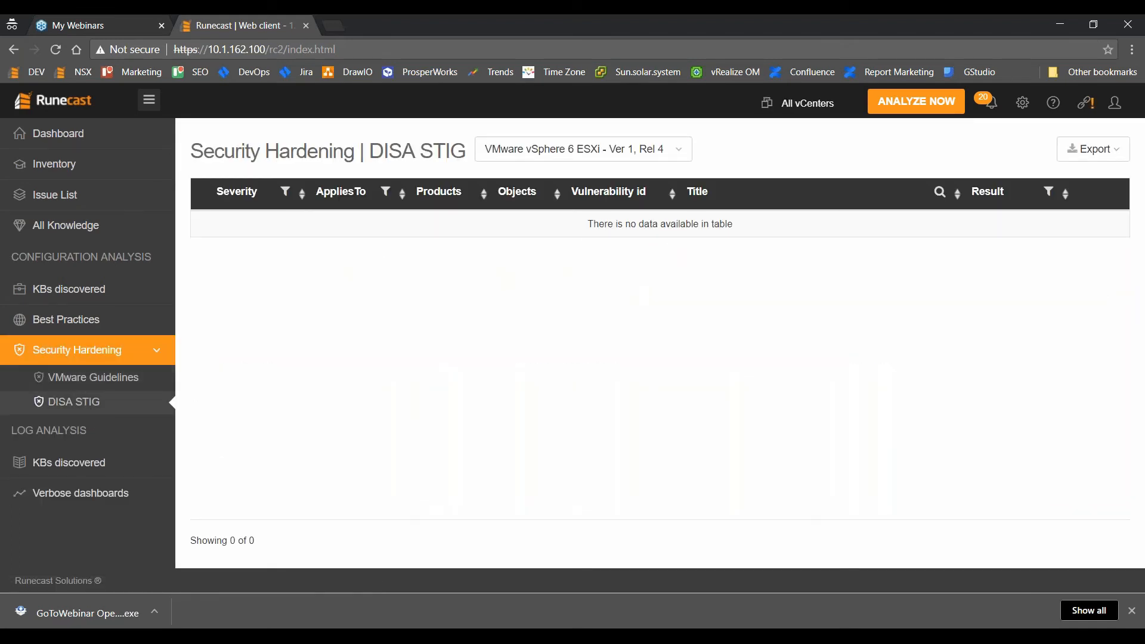
Switch the DISA STIG benchmark to VMware NSX Distributed Logical Router, Version 1, then return to the Dashboard.
{"action": "left_click", "coordinate": [658, 155]}
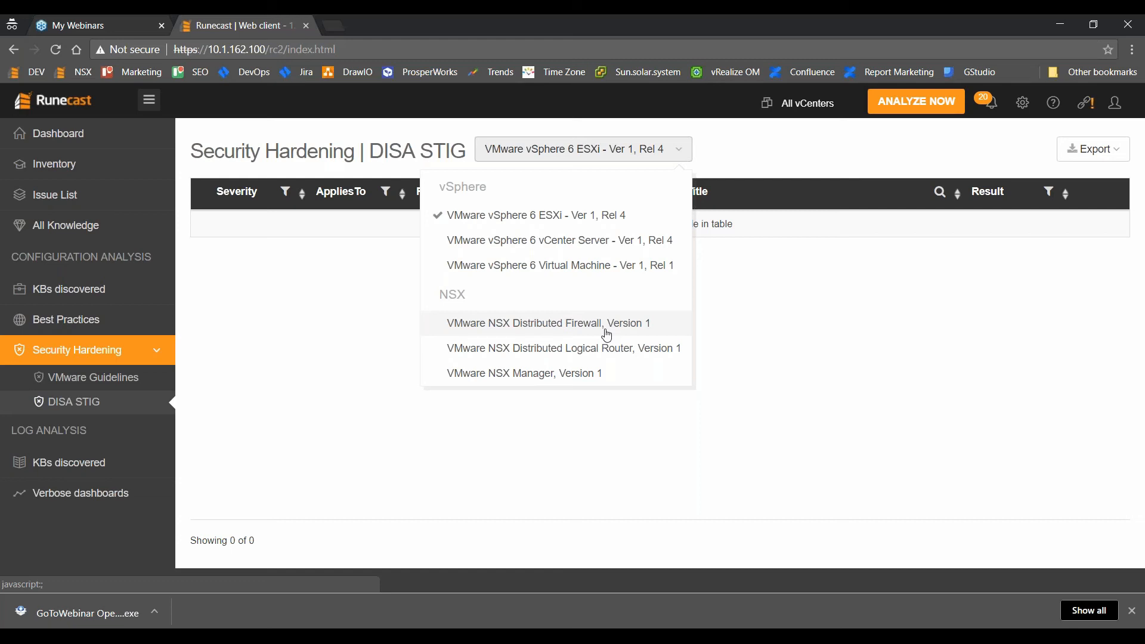
{"action": "left_click", "coordinate": [583, 345]}
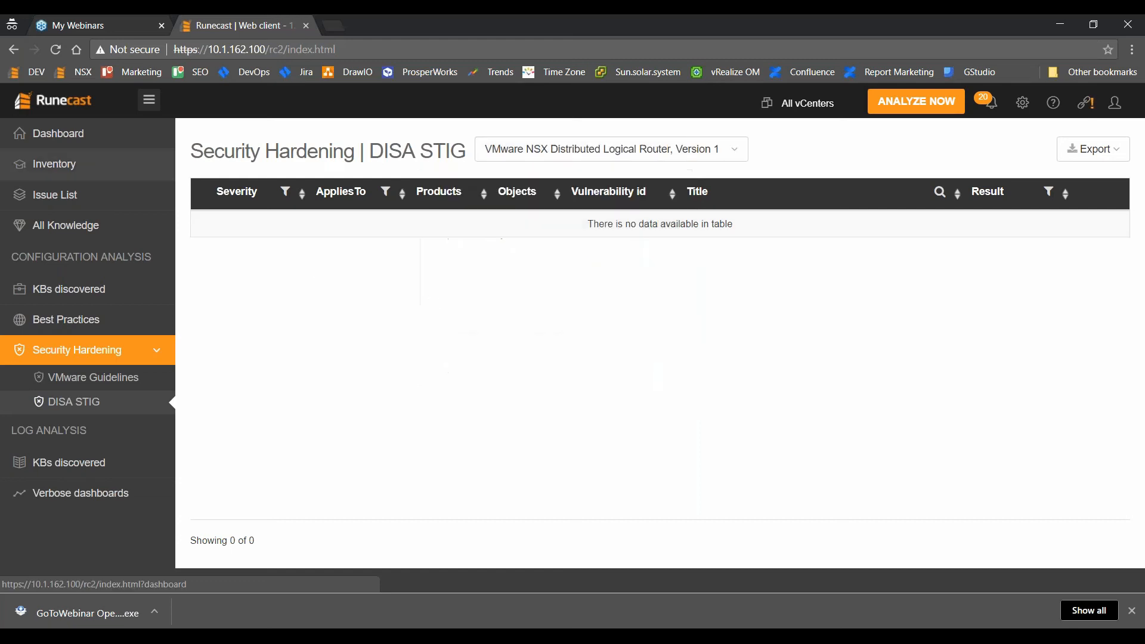
{"action": "left_click", "coordinate": [116, 148]}
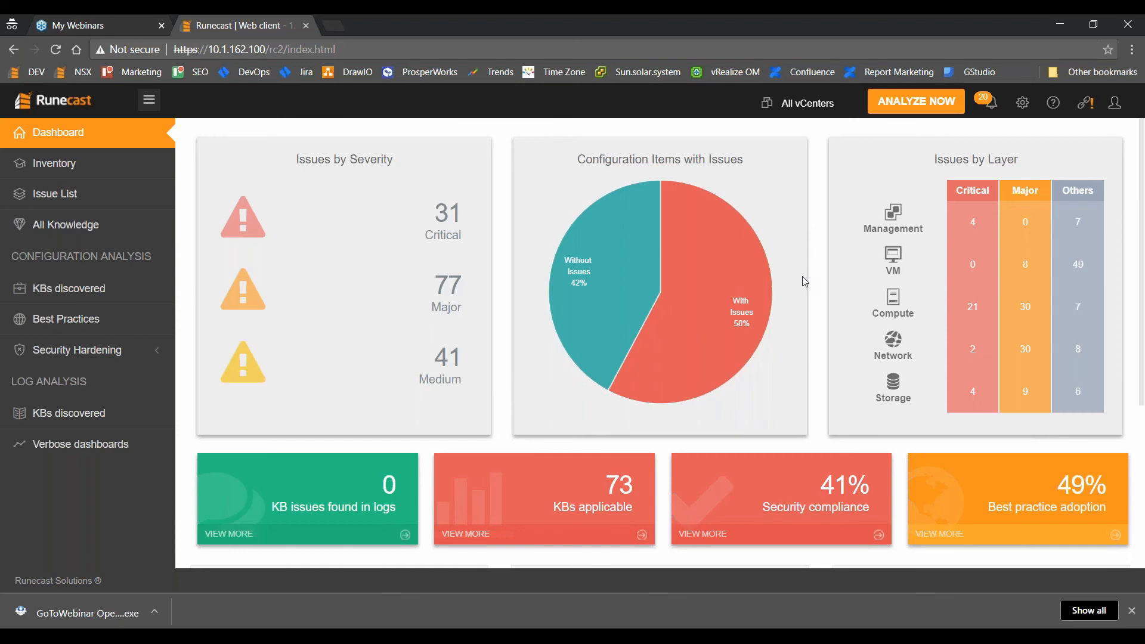
{"action": "left_click", "coordinate": [473, 635]}
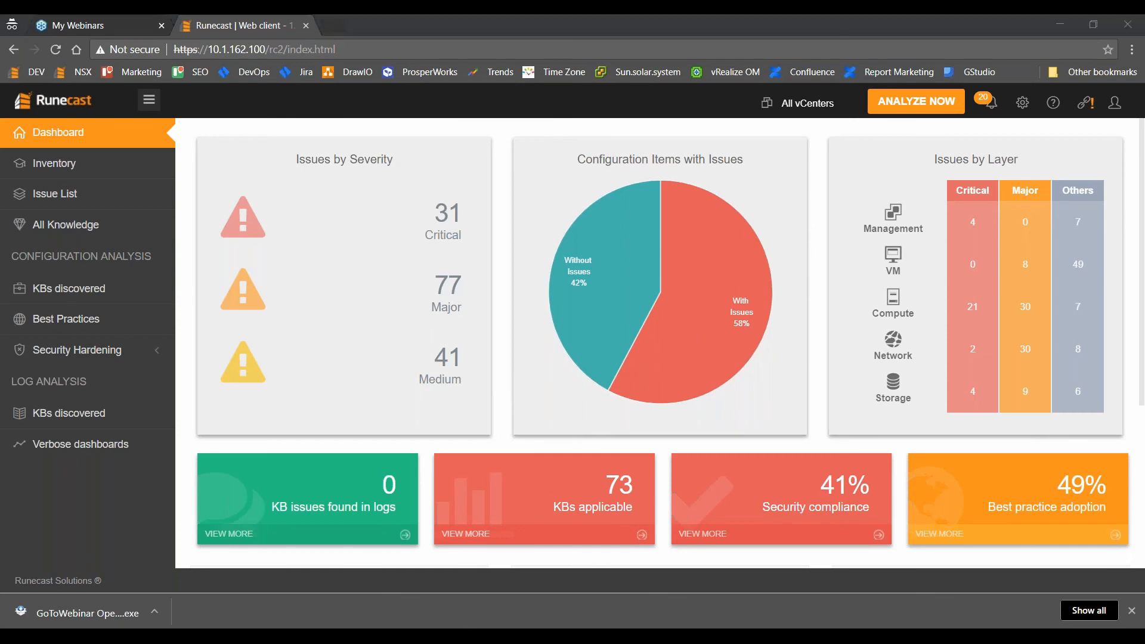